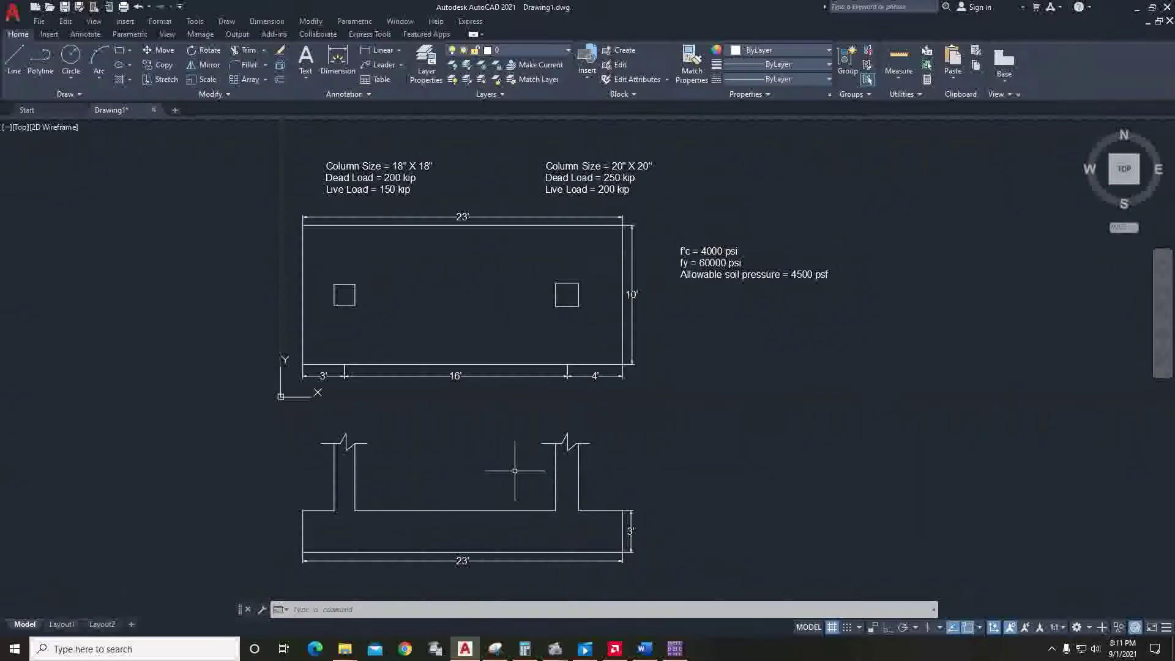
Step: Switch to SAFE 2016 and create a new model from the Blank template
click(674, 649)
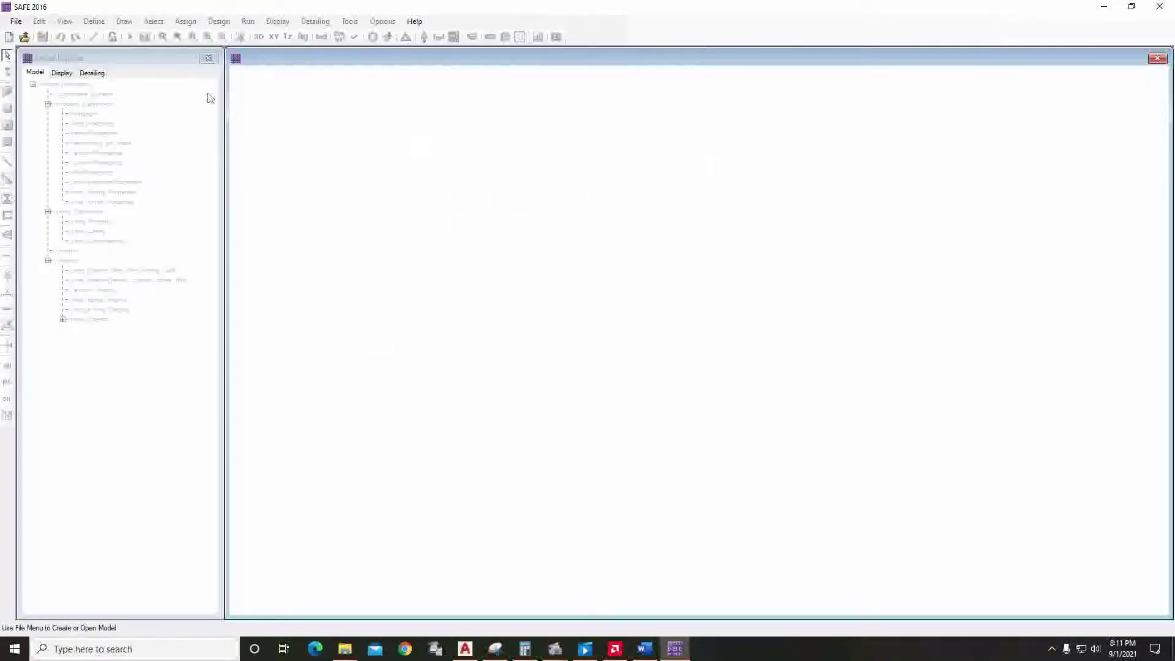
click(15, 22)
click(14, 22)
click(14, 23)
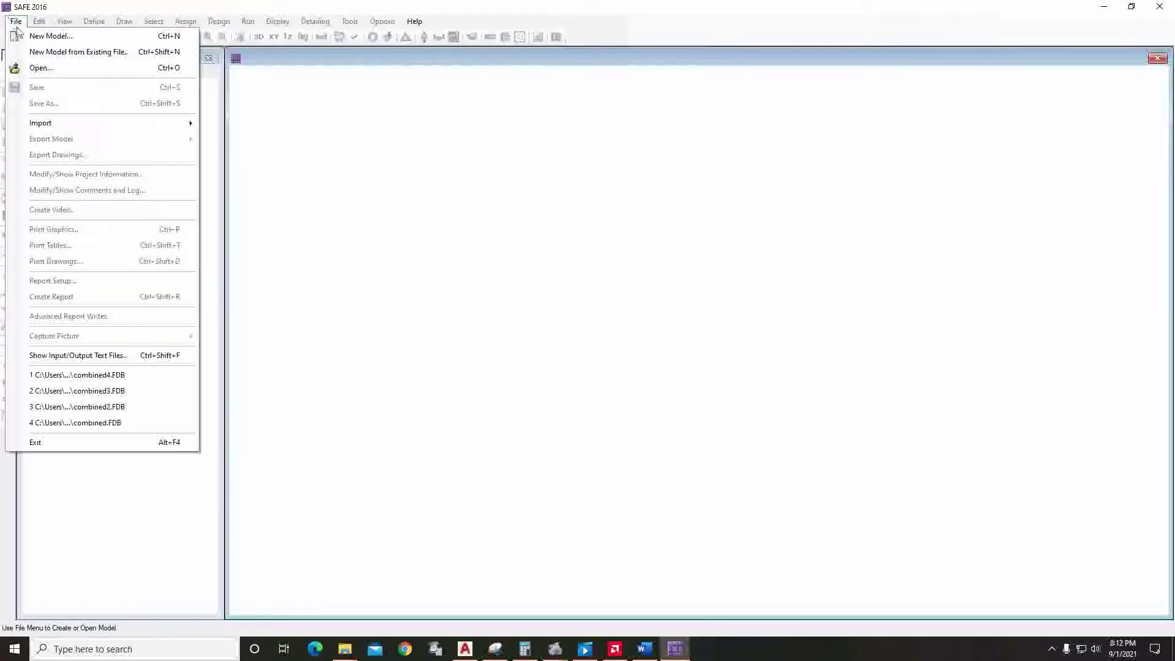
click(51, 37)
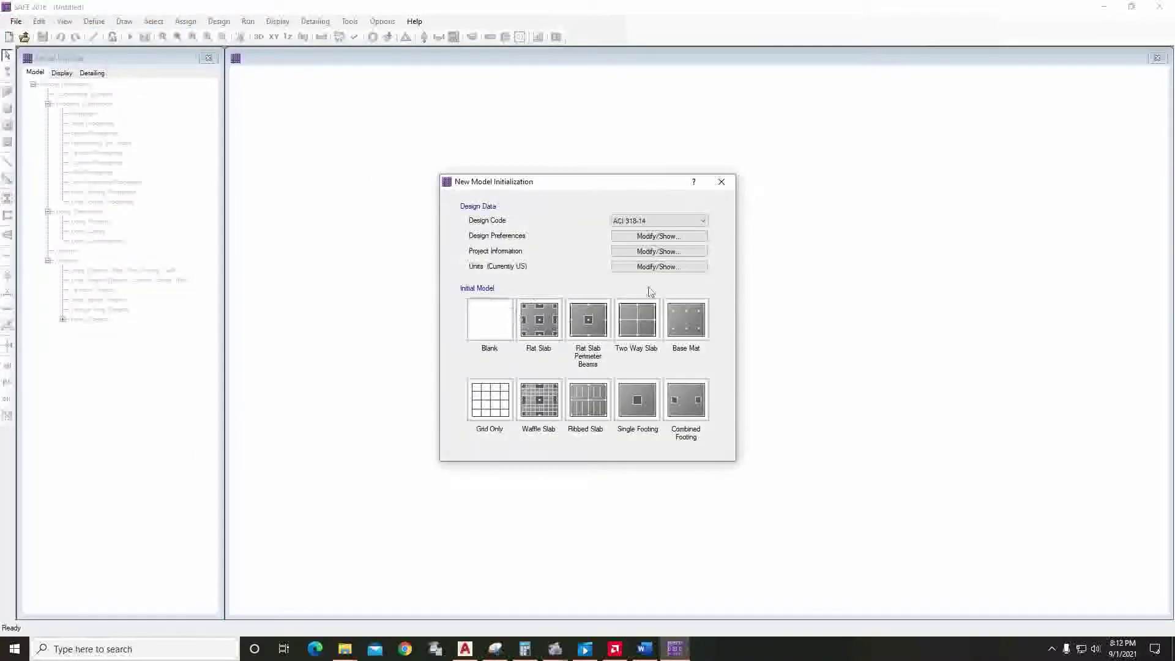
click(490, 322)
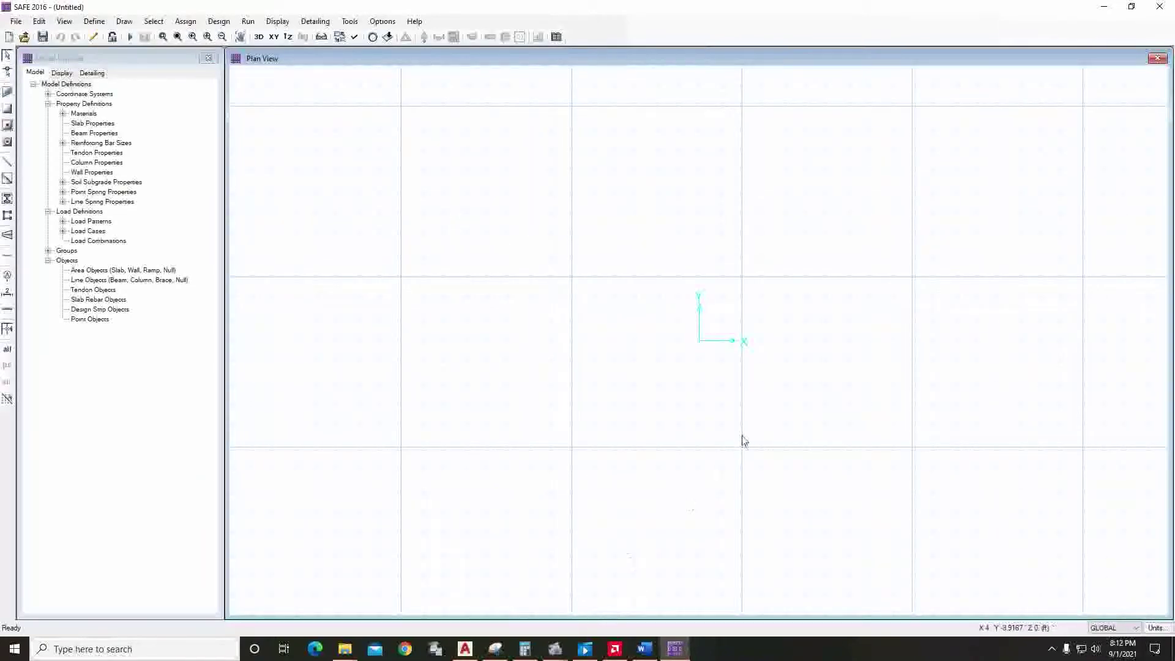
Step: Check the column spacing in the AutoCAD drawing and draw two column points from the origin with plan X offsets of 8 and -8 ft
click(124, 22)
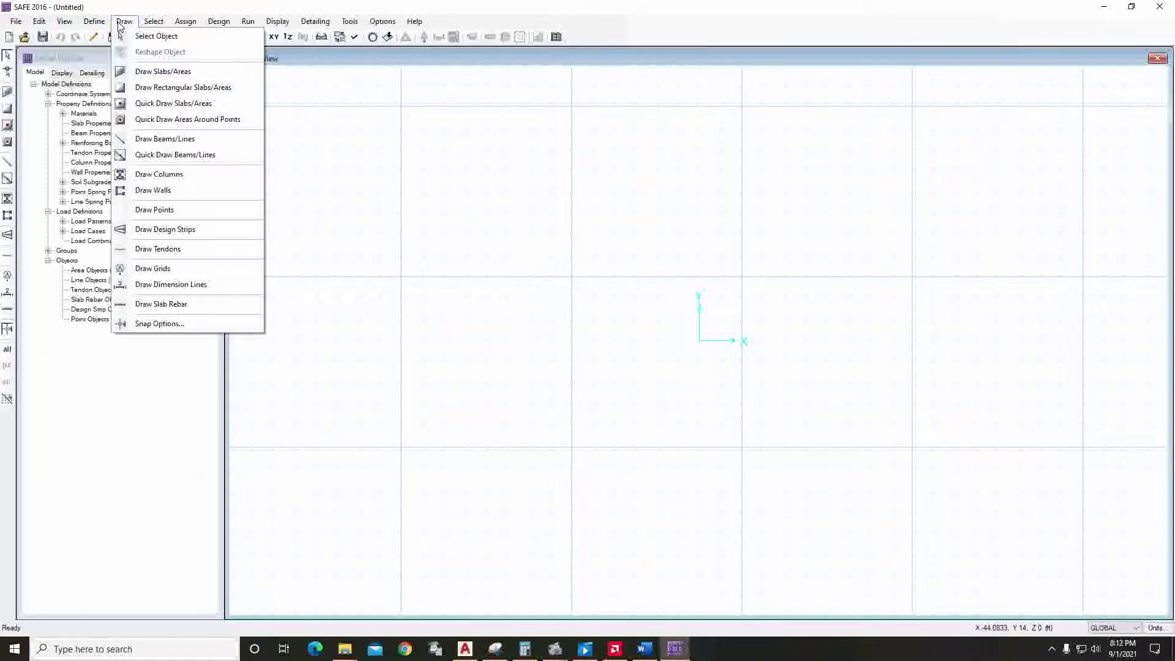
click(230, 211)
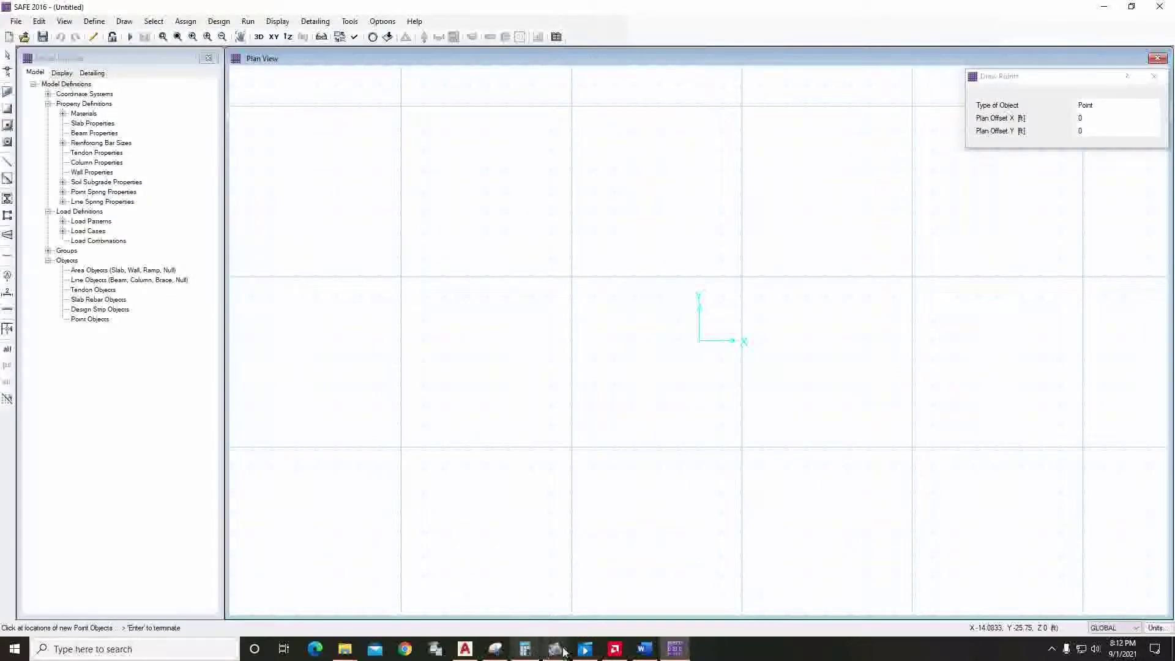
click(466, 649)
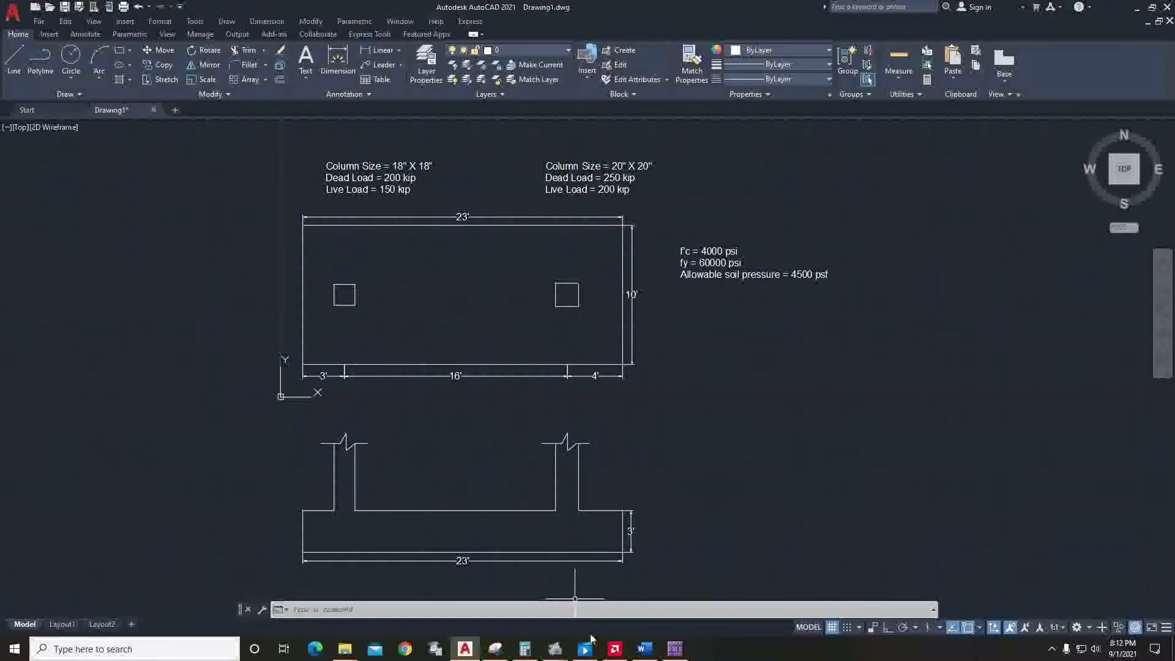
click(674, 649)
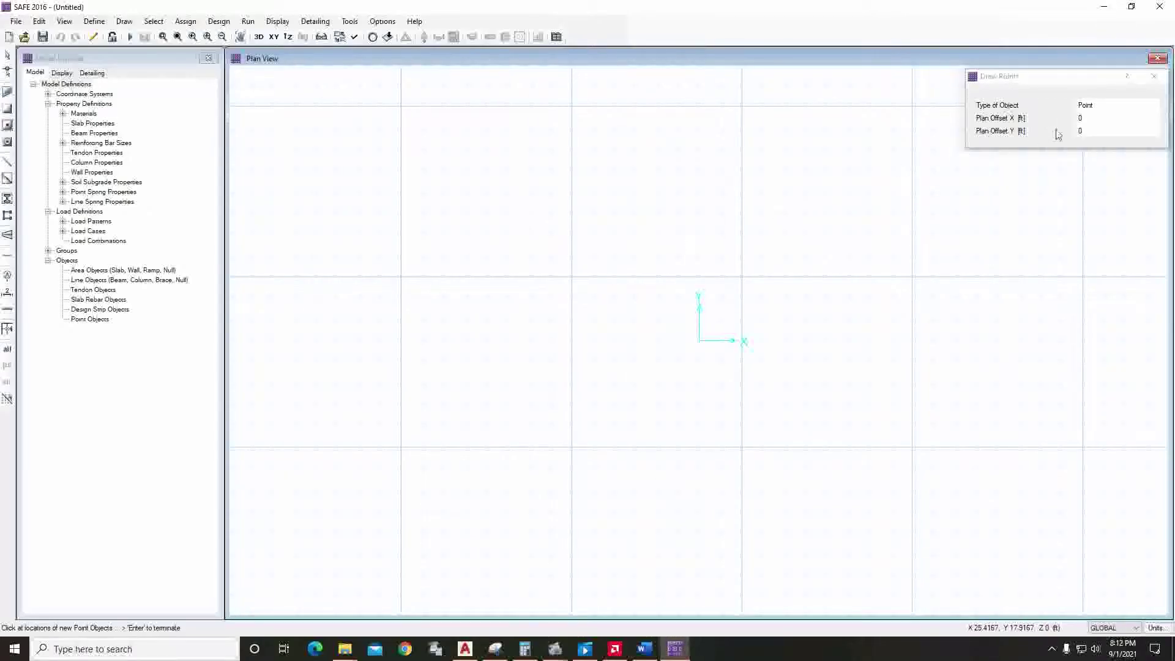
click(1108, 117)
text(8)
key(Return)
click(703, 345)
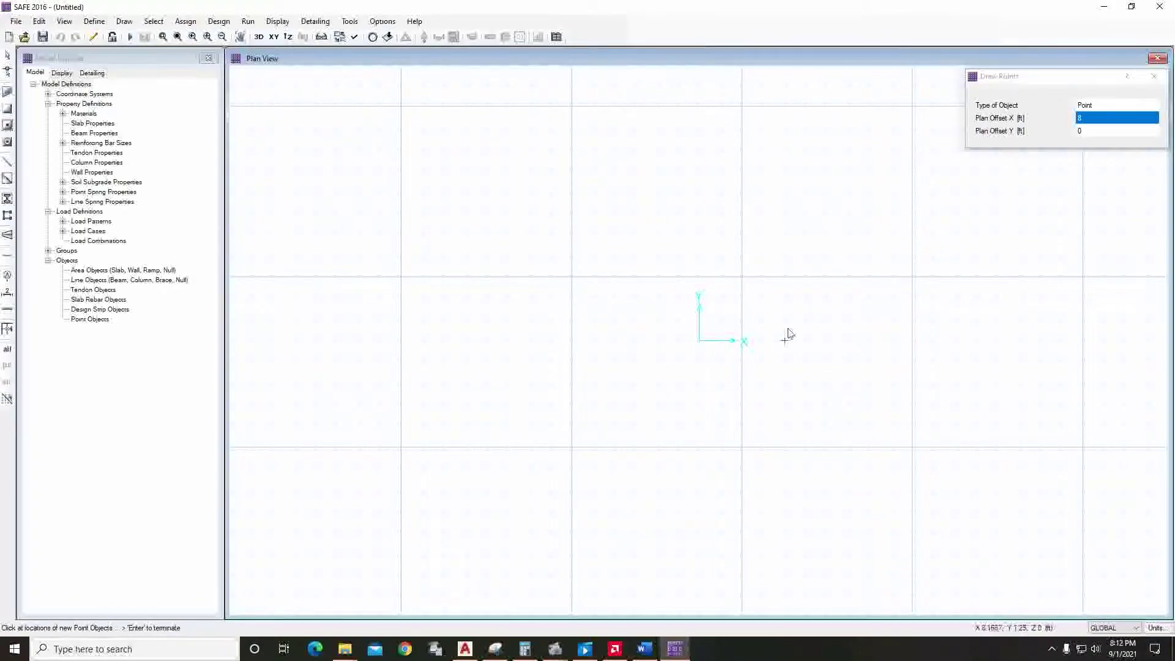
click(1098, 116)
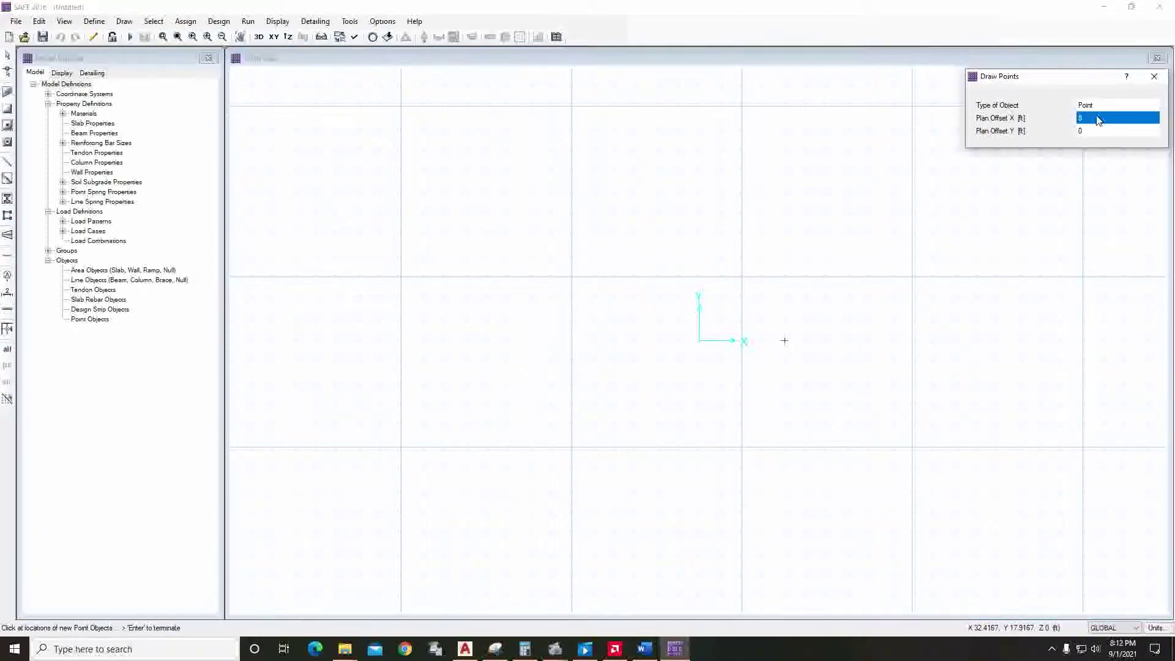
text(1)
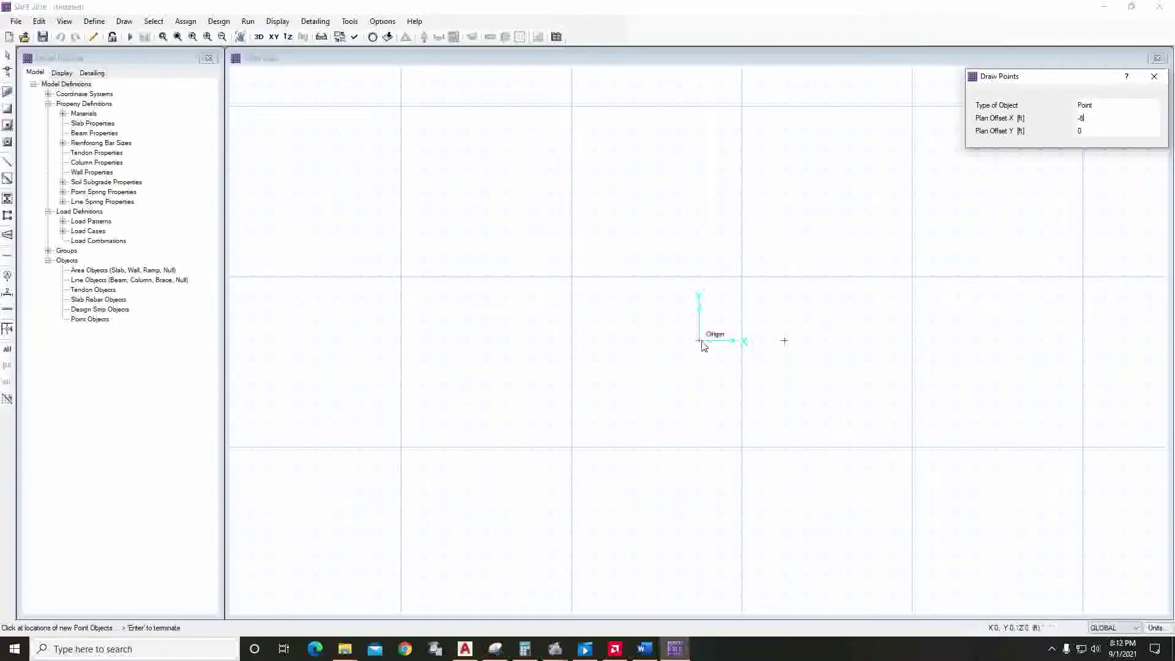
click(700, 342)
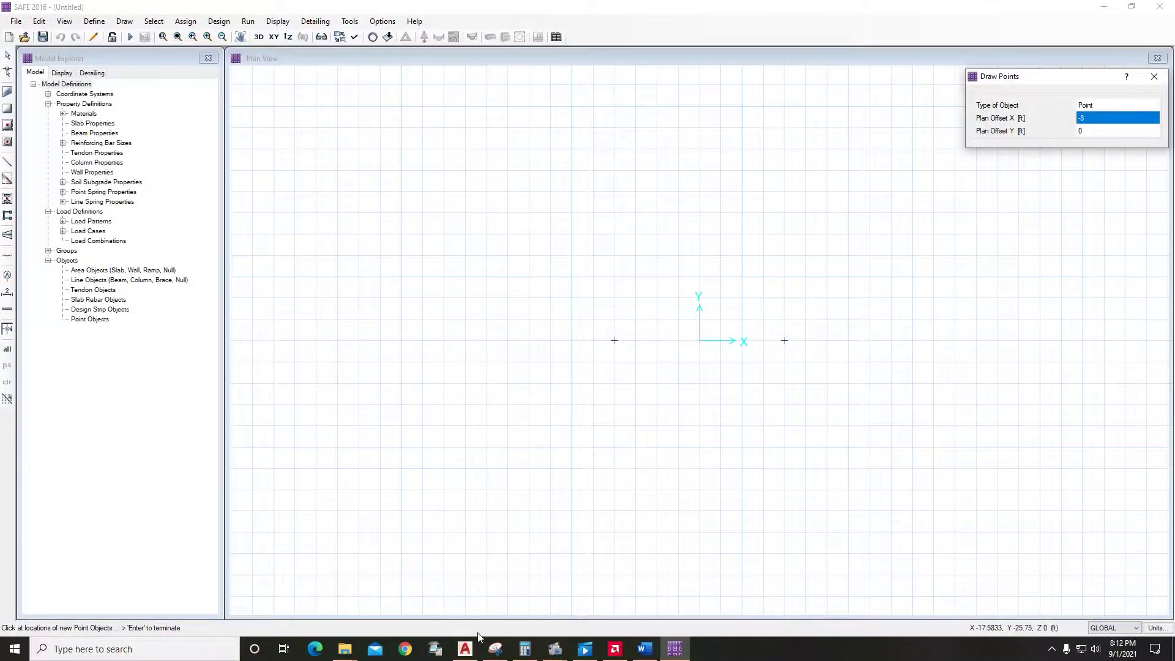
Step: Check the footing edges in AutoCAD and draw two corner points from the right column point with offsets X 4, Y 5 and X 4, Y -5 ft
click(465, 649)
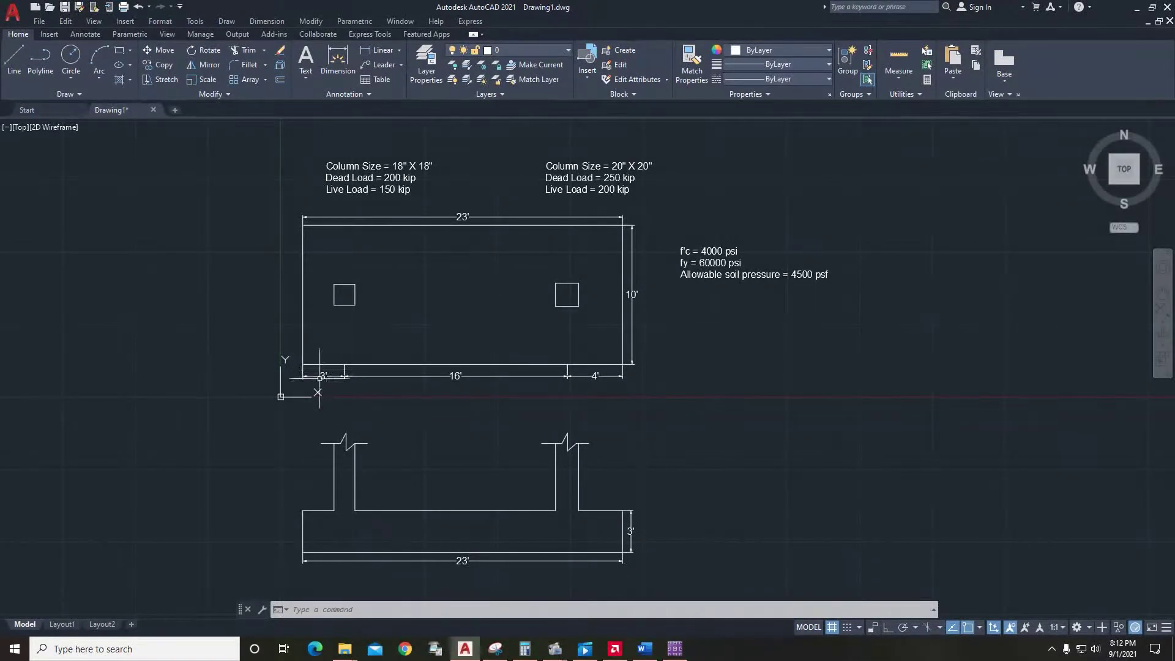
click(1137, 9)
click(1093, 118)
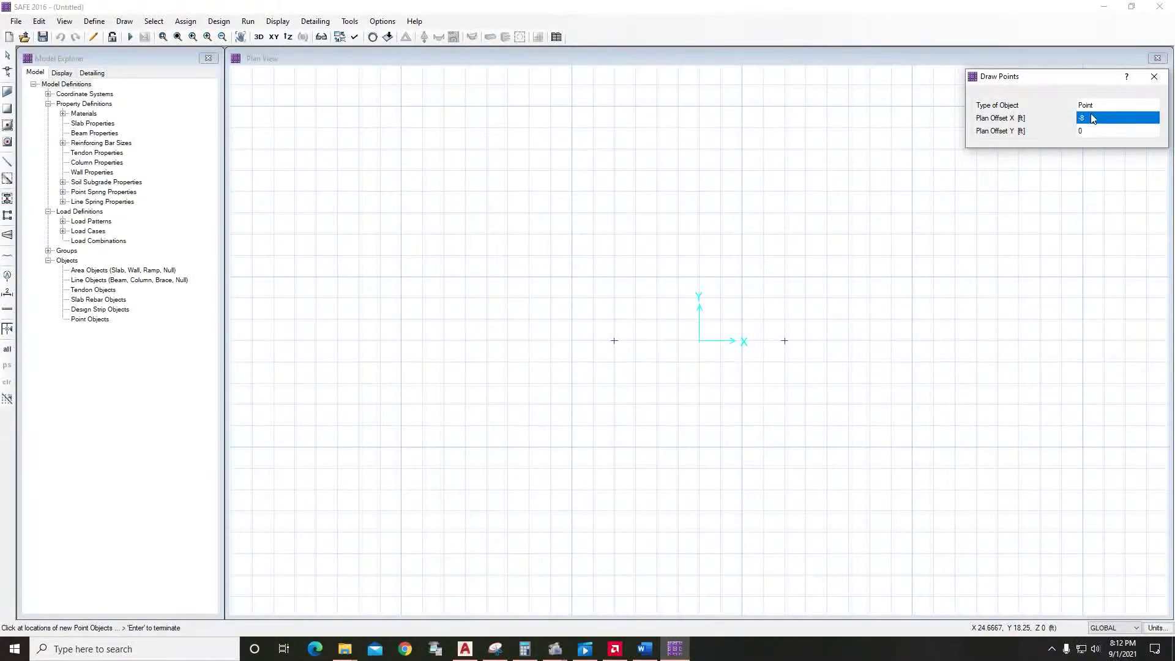
text(4)
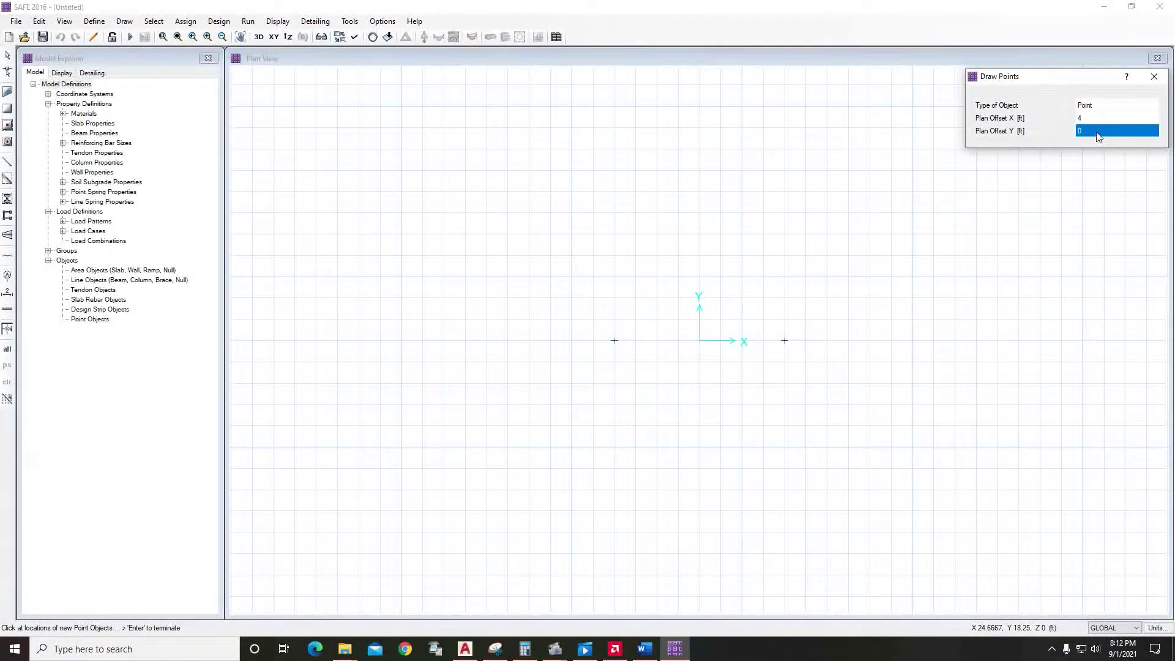
text(5)
click(785, 341)
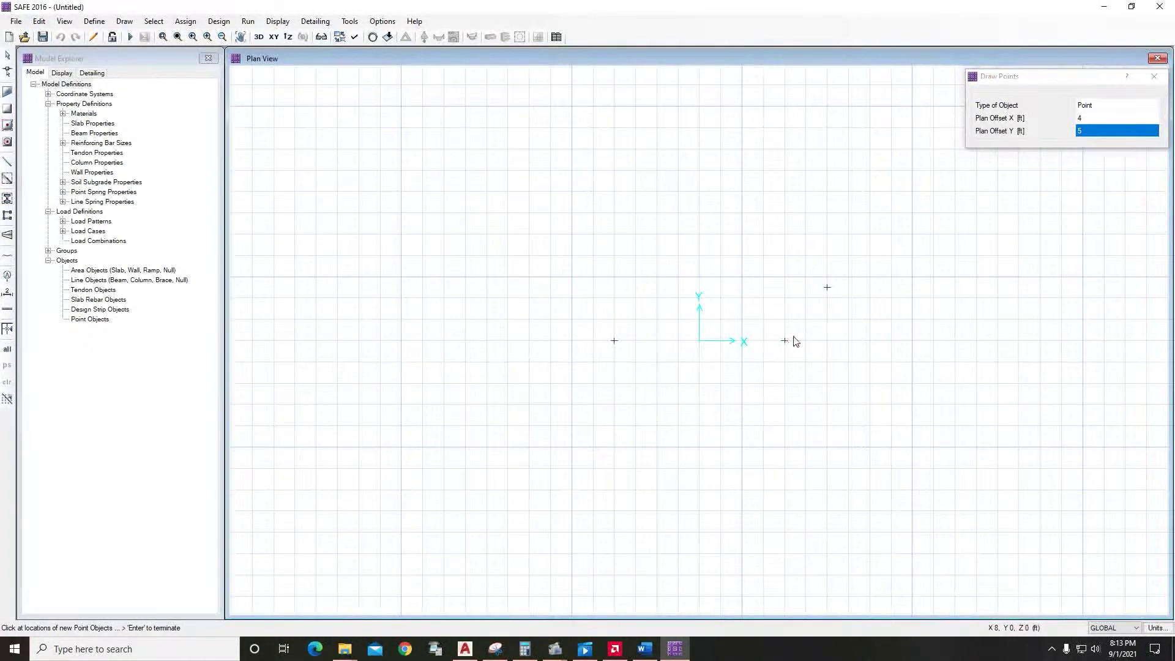
click(1089, 131)
text(-)
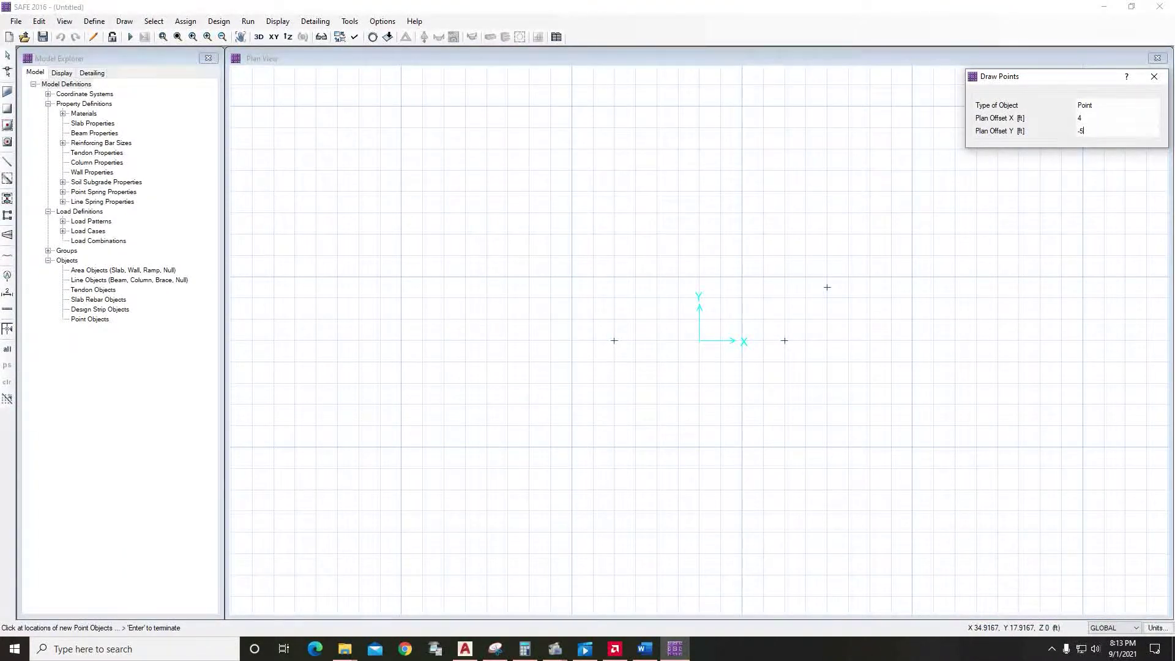
text(5)
click(785, 340)
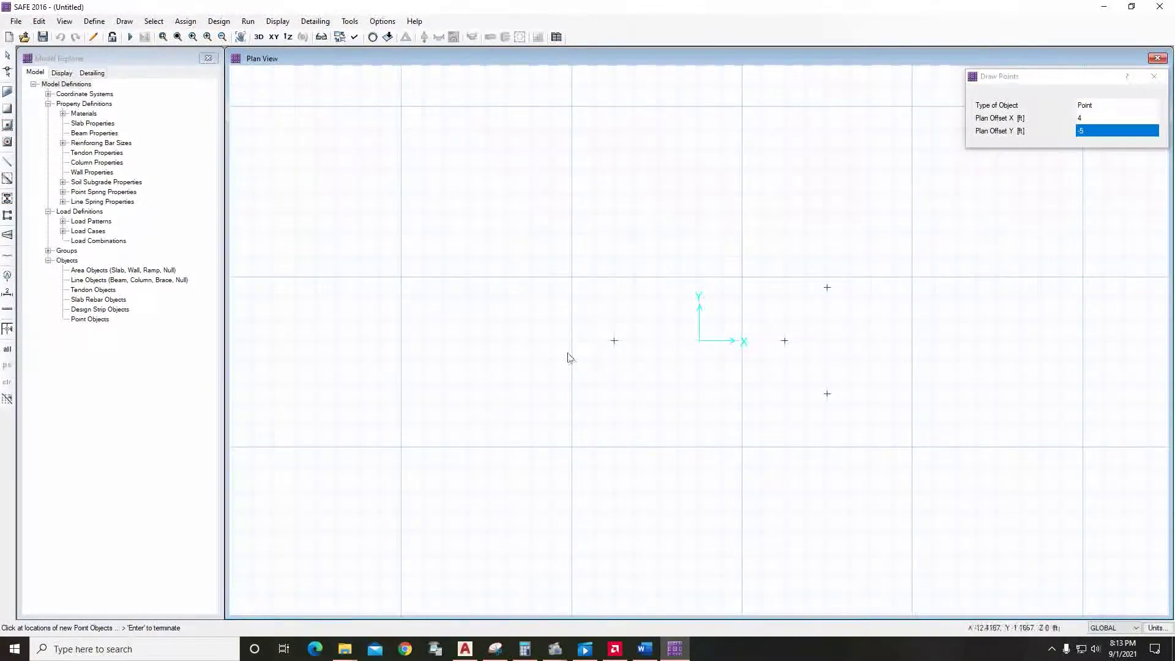
Step: Draw two footing corner points from the left column point with offsets X -3, Y -5 and X -3, Y 5 ft, and end point drawing
click(1086, 121)
text(-3)
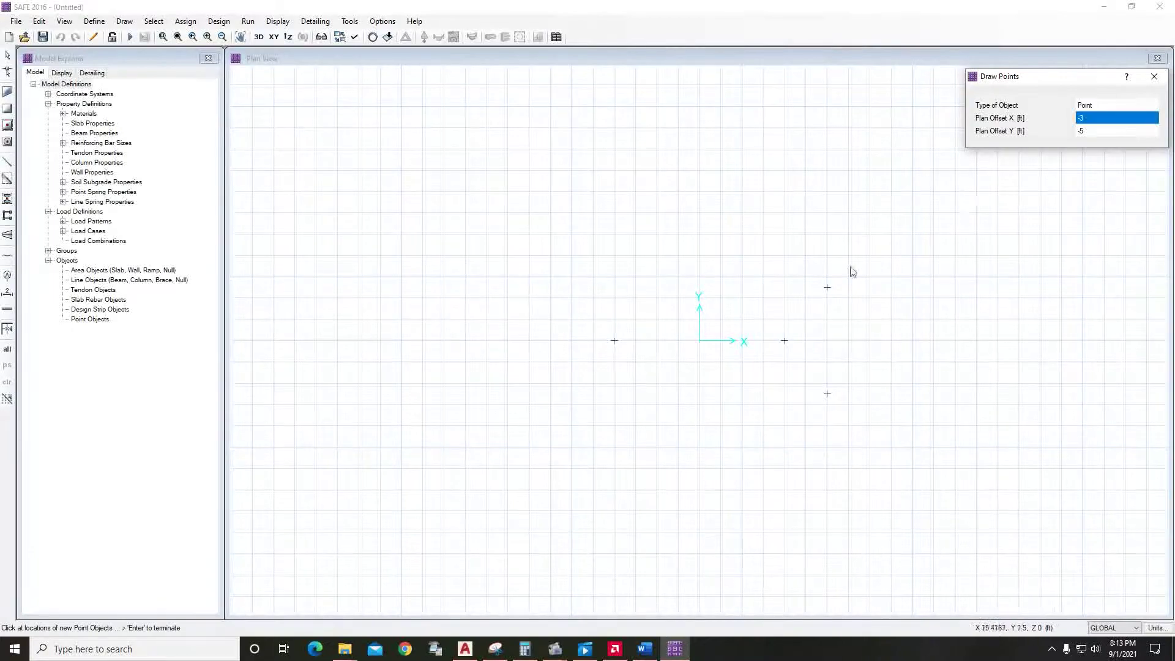
click(613, 341)
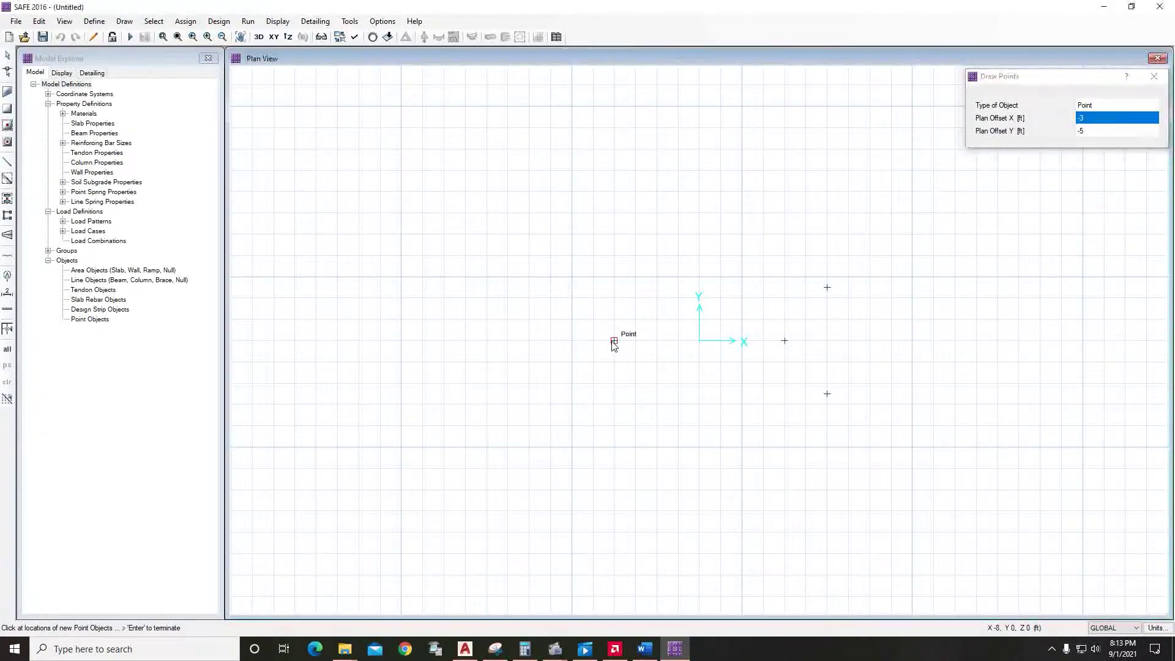
click(1091, 131)
text(5)
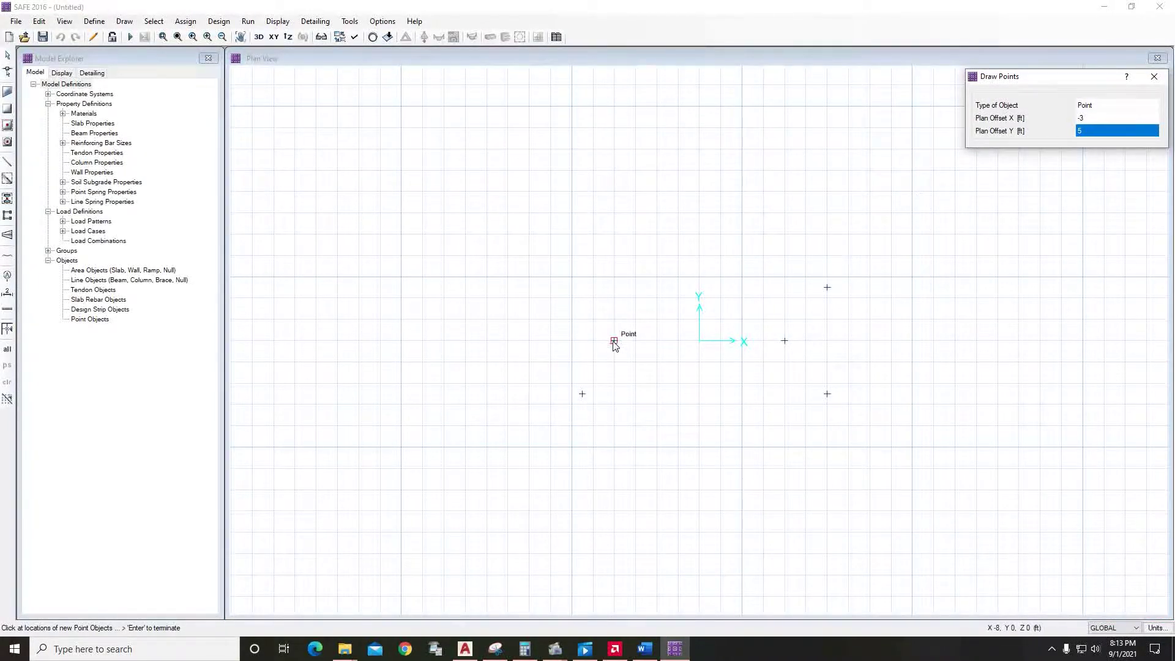
click(615, 342)
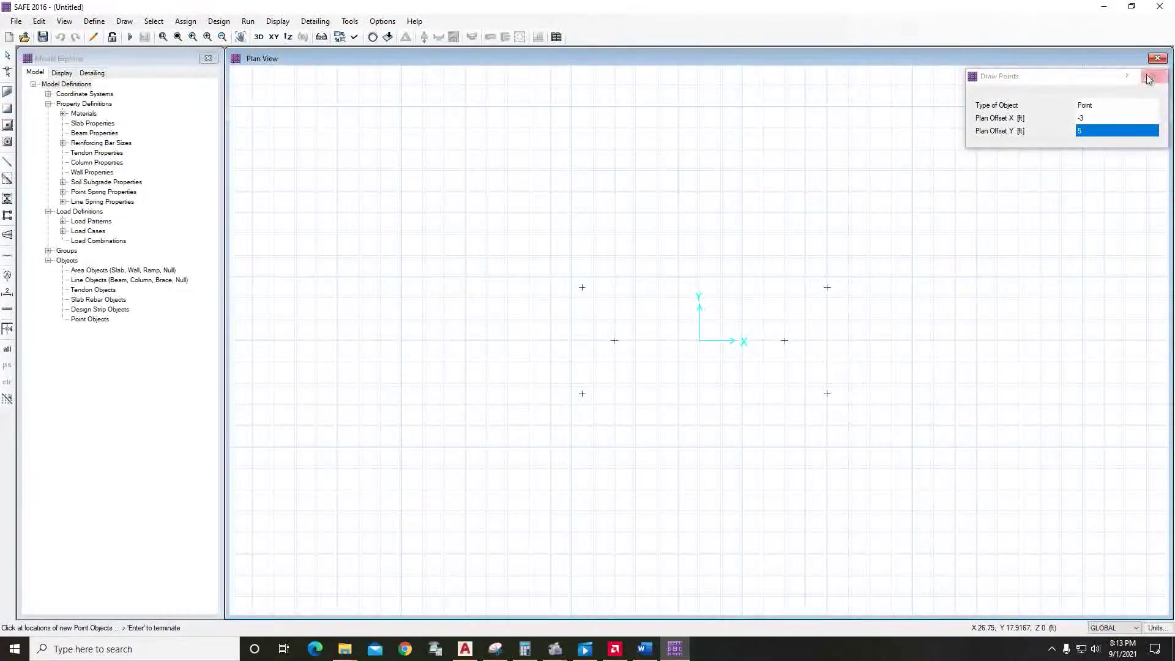
click(8, 55)
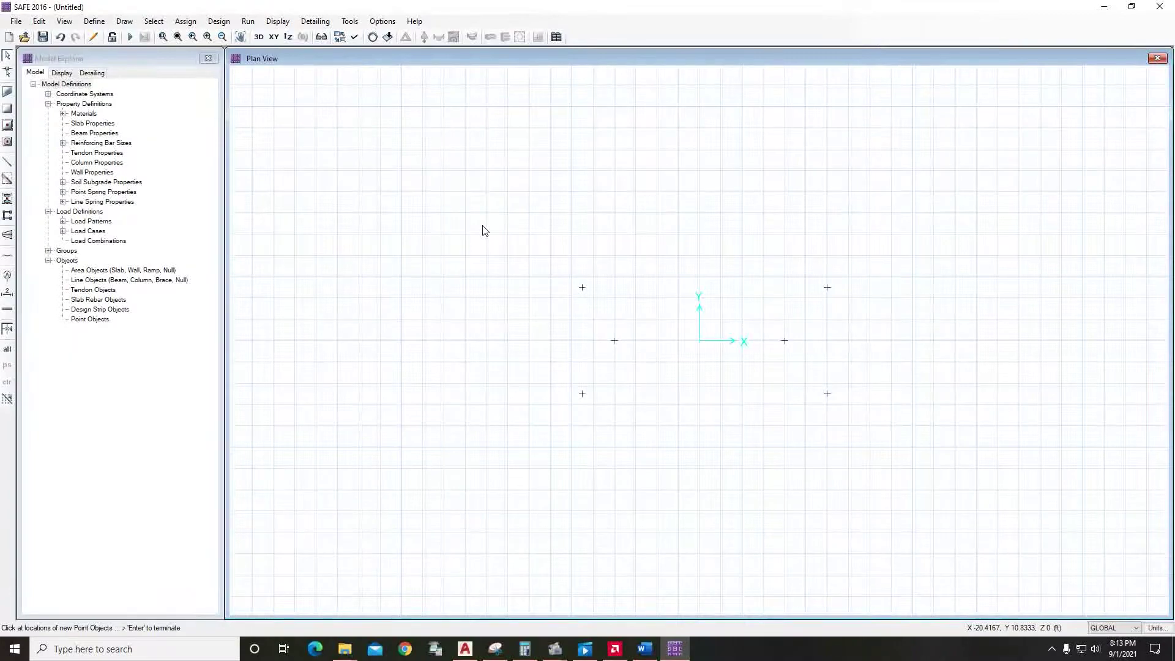
Step: Review the defined concrete and rebar materials against the strengths in the AutoCAD drawing, keeping the existing definitions
click(92, 23)
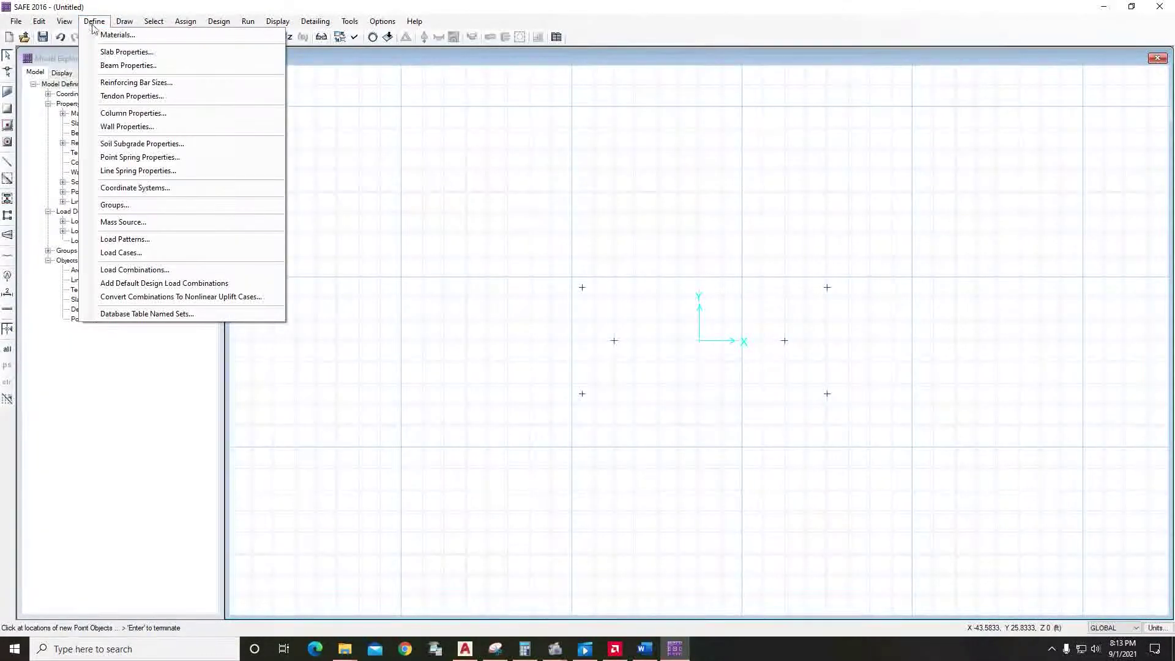
click(116, 35)
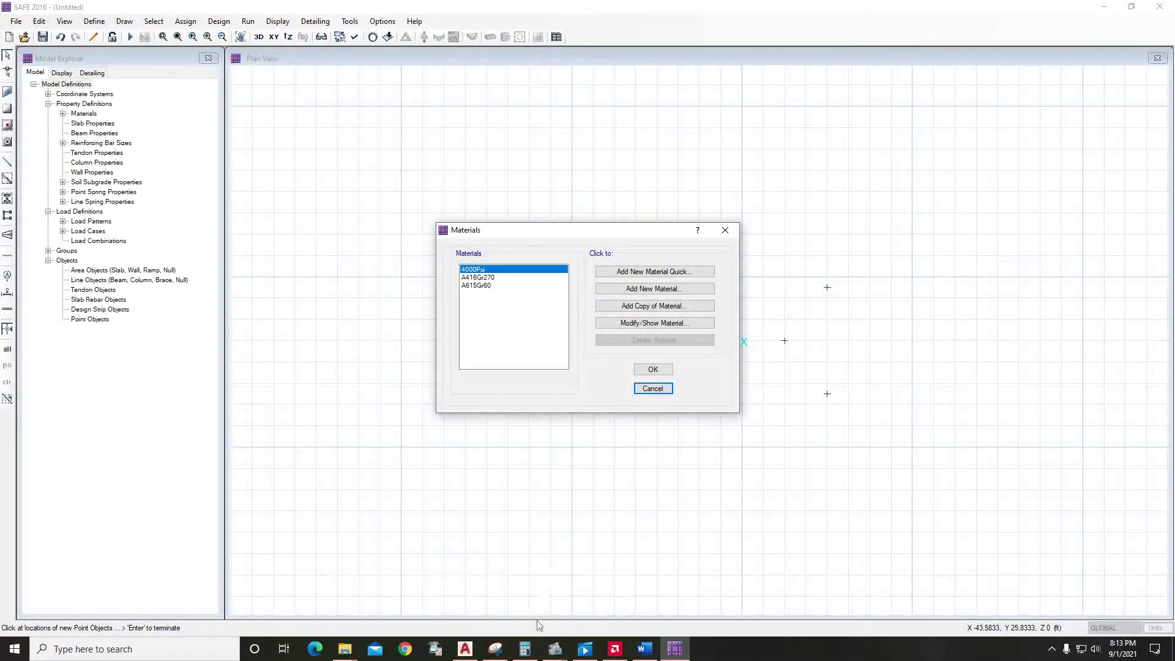
click(465, 649)
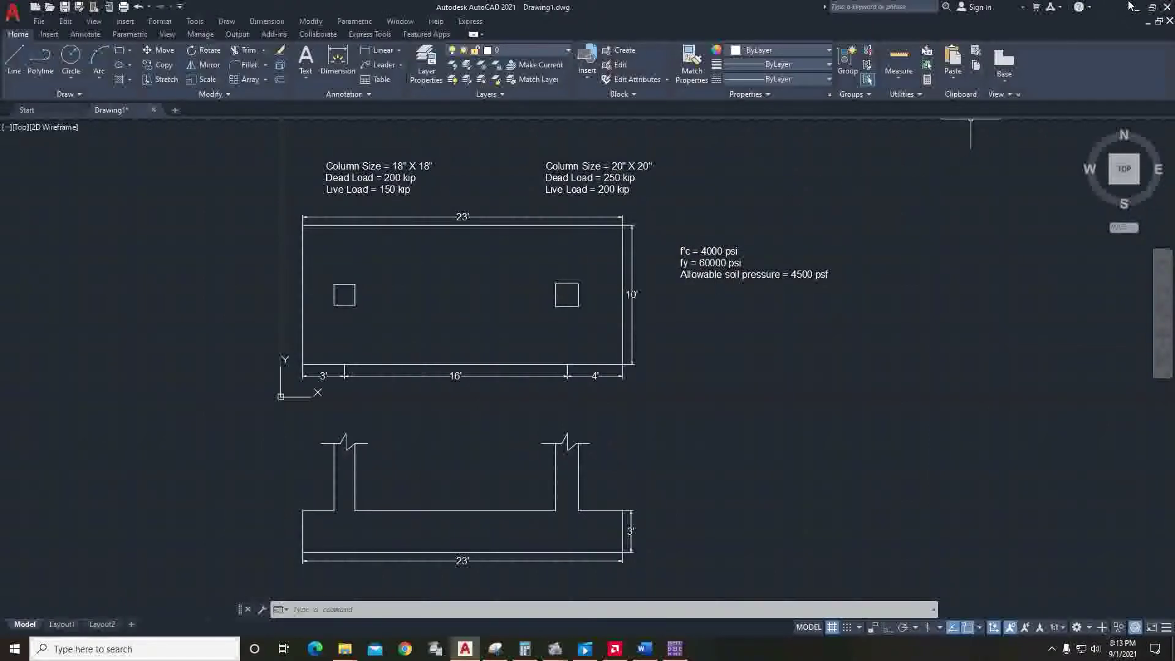
key(alt+Tab)
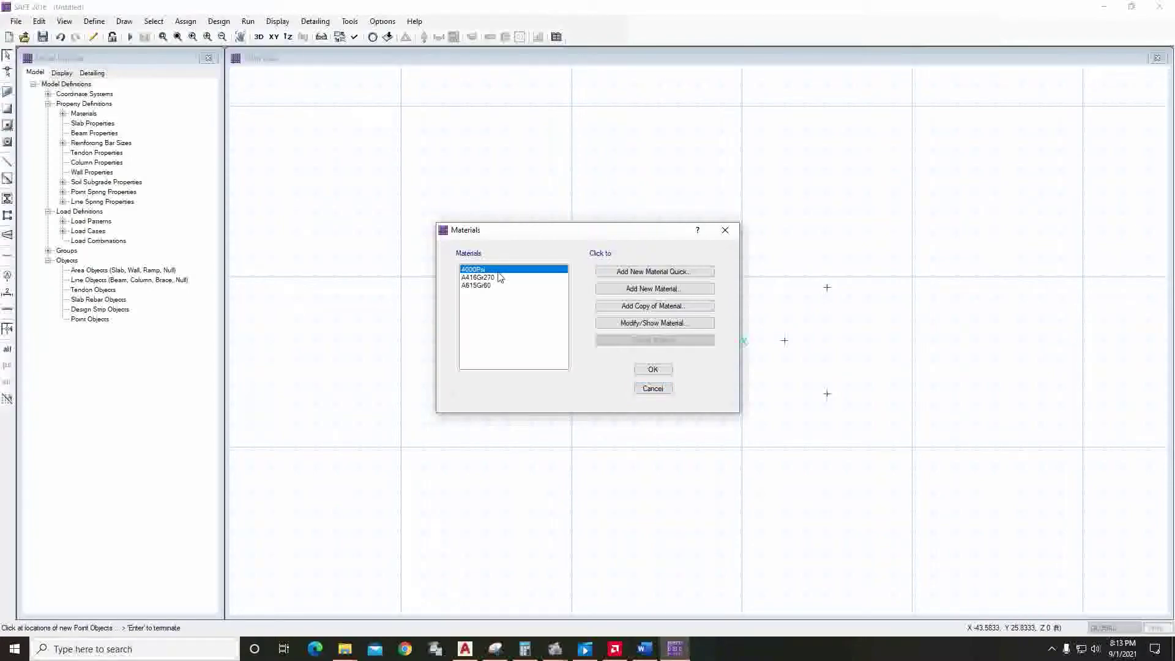
click(484, 287)
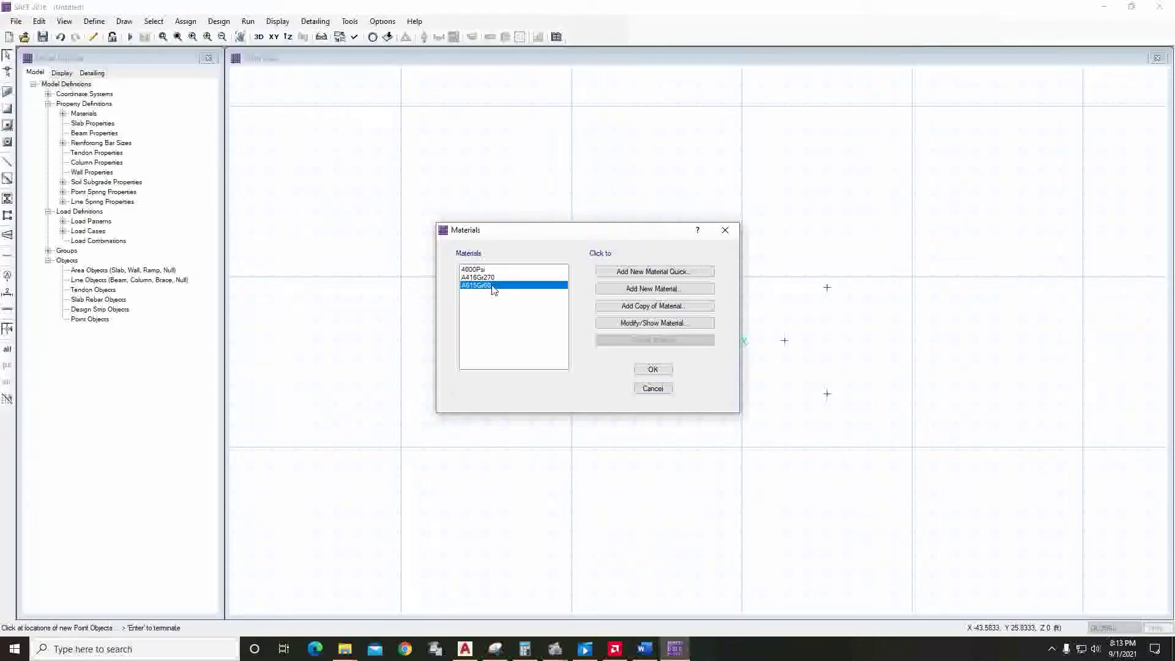
click(653, 369)
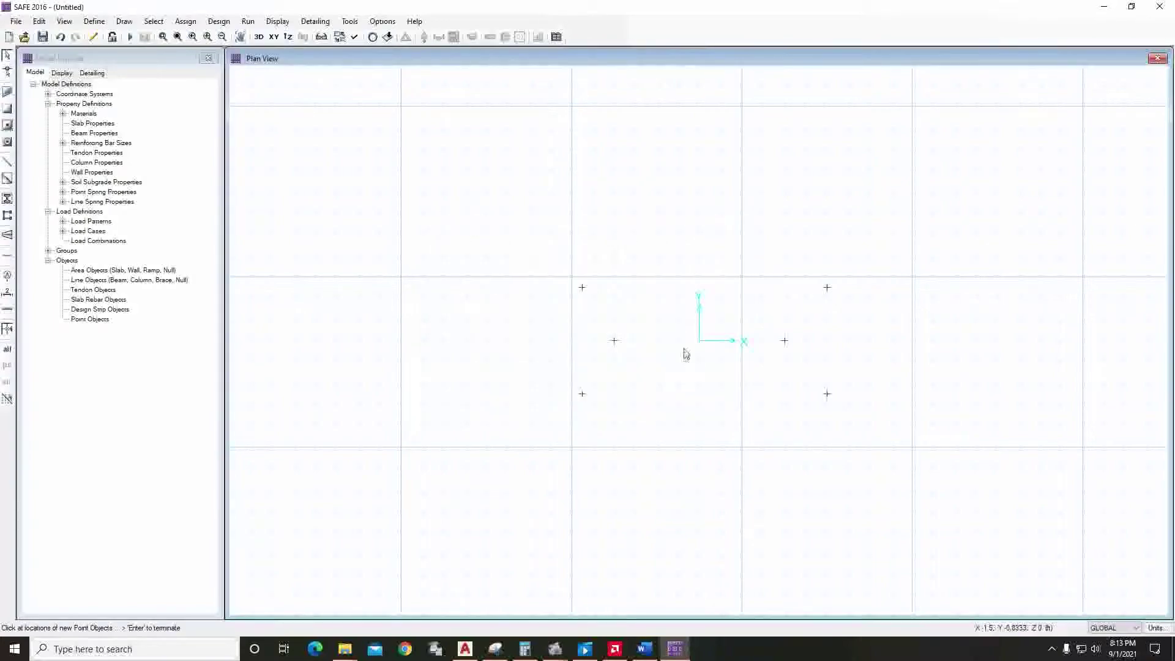
Step: Add a slab property named Footing 3' with 4000Psi material, type Mat, 36 in thickness and Thick Plate enabled
click(95, 22)
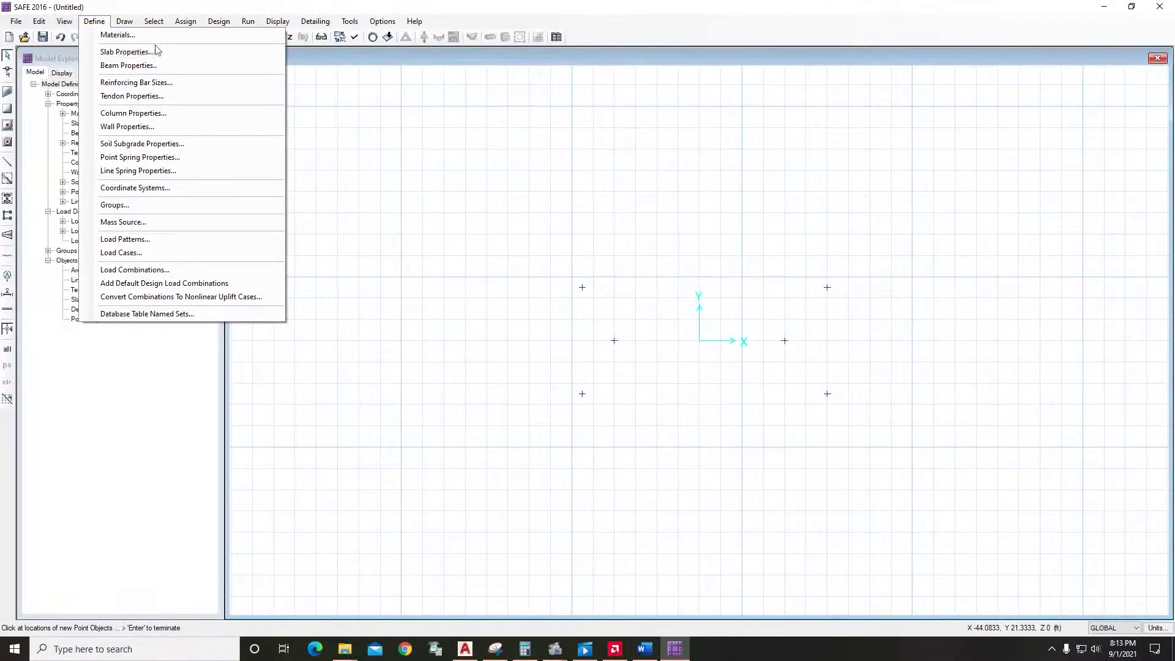
click(180, 53)
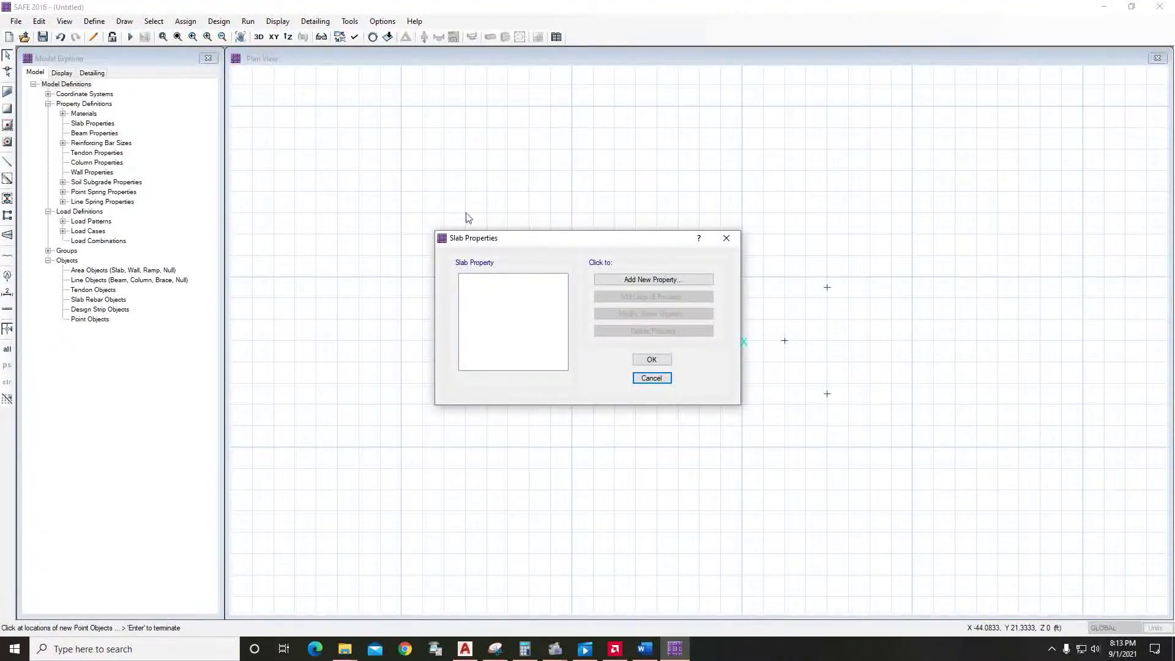
click(634, 281)
double_click(617, 209)
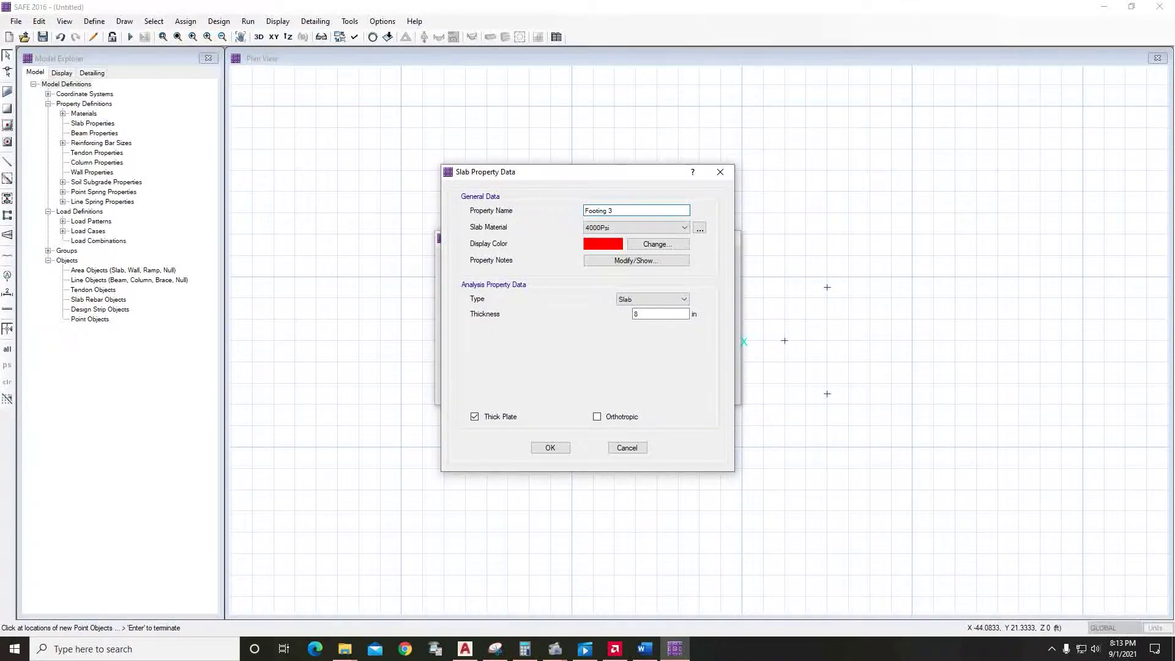
double_click(654, 314)
click(650, 302)
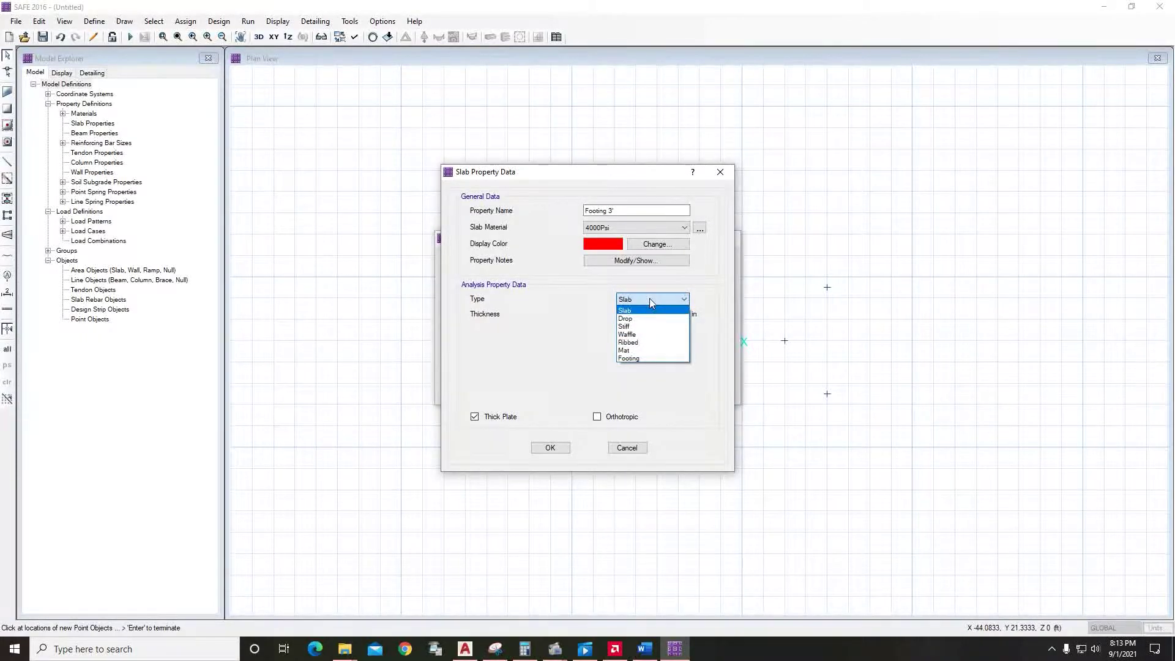
click(637, 351)
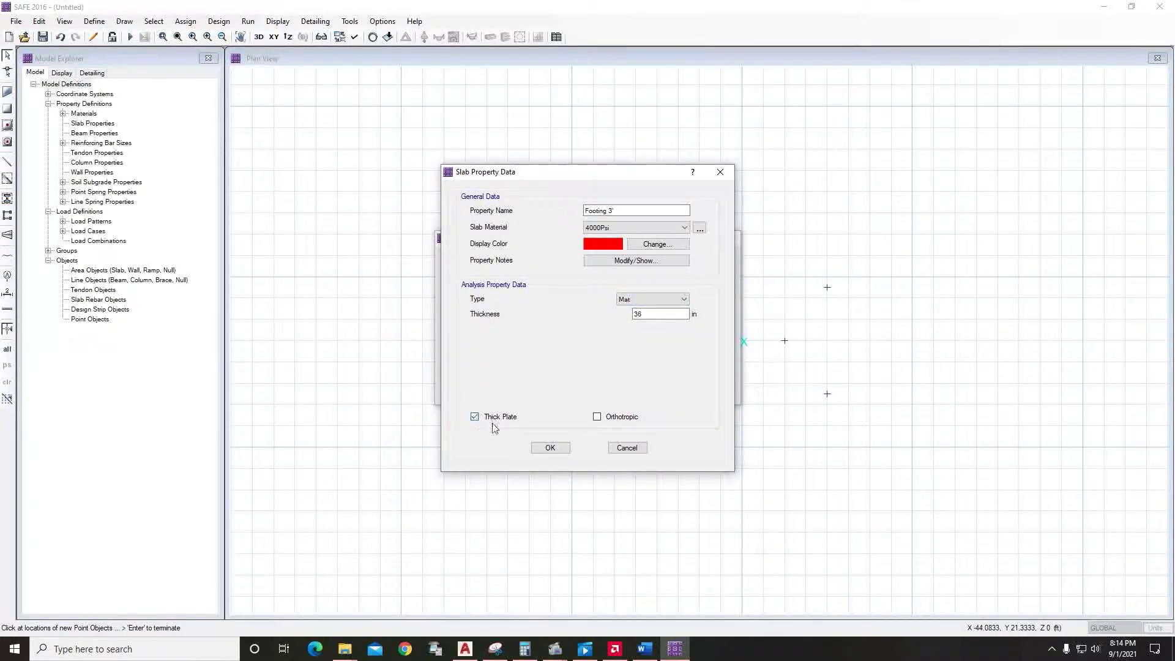
click(550, 447)
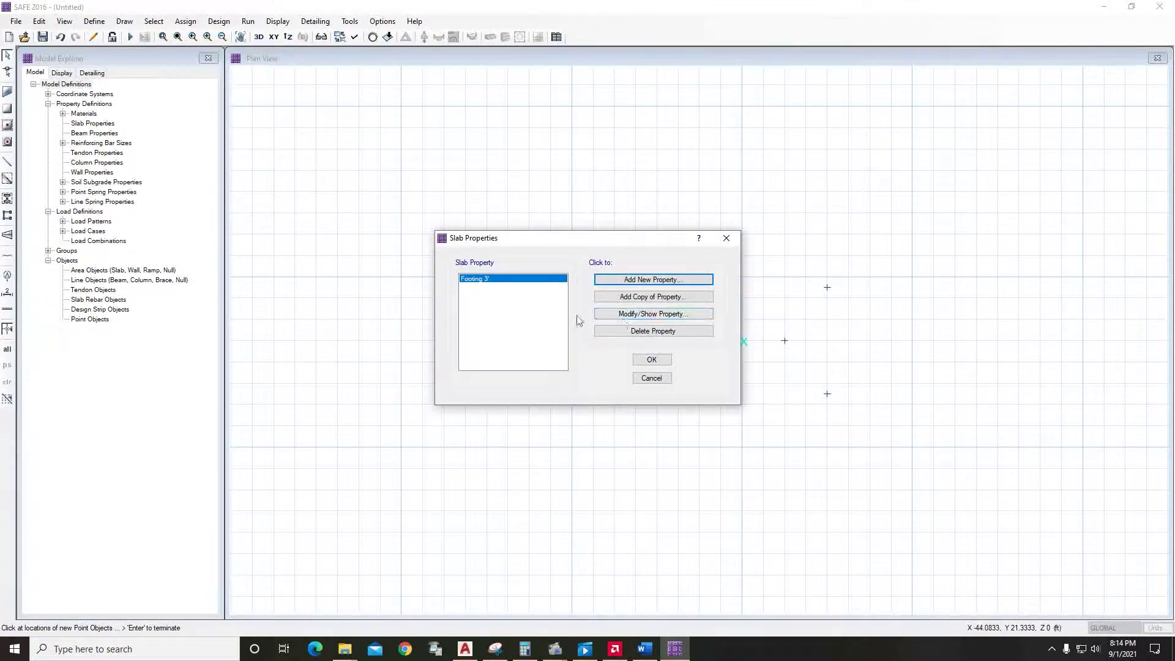
Step: Copy the Footing 3' slab property as a new property named Coloumn with type Stiff, and accept the slab properties
click(501, 286)
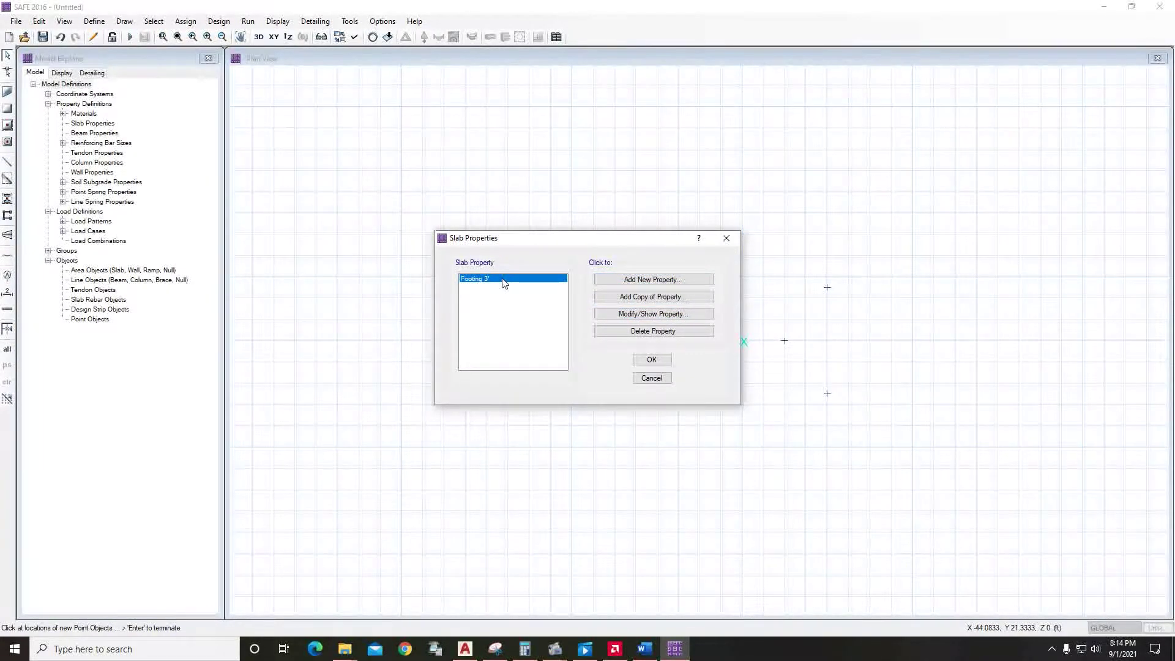
click(642, 297)
double_click(620, 209)
text(Coloumn)
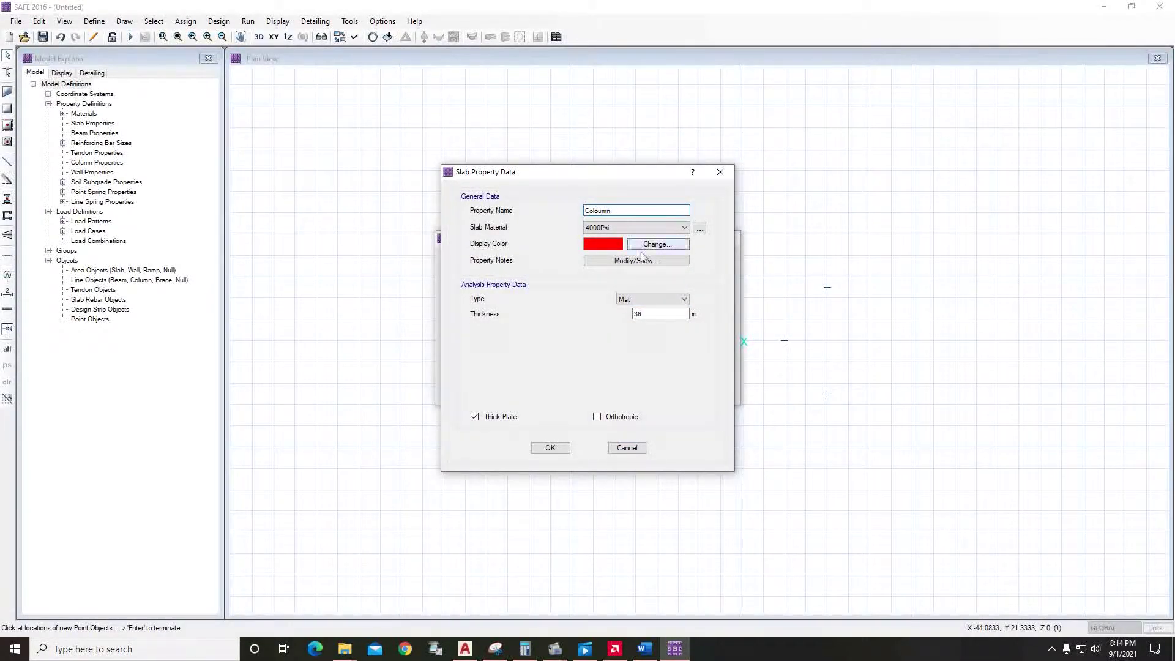
click(647, 300)
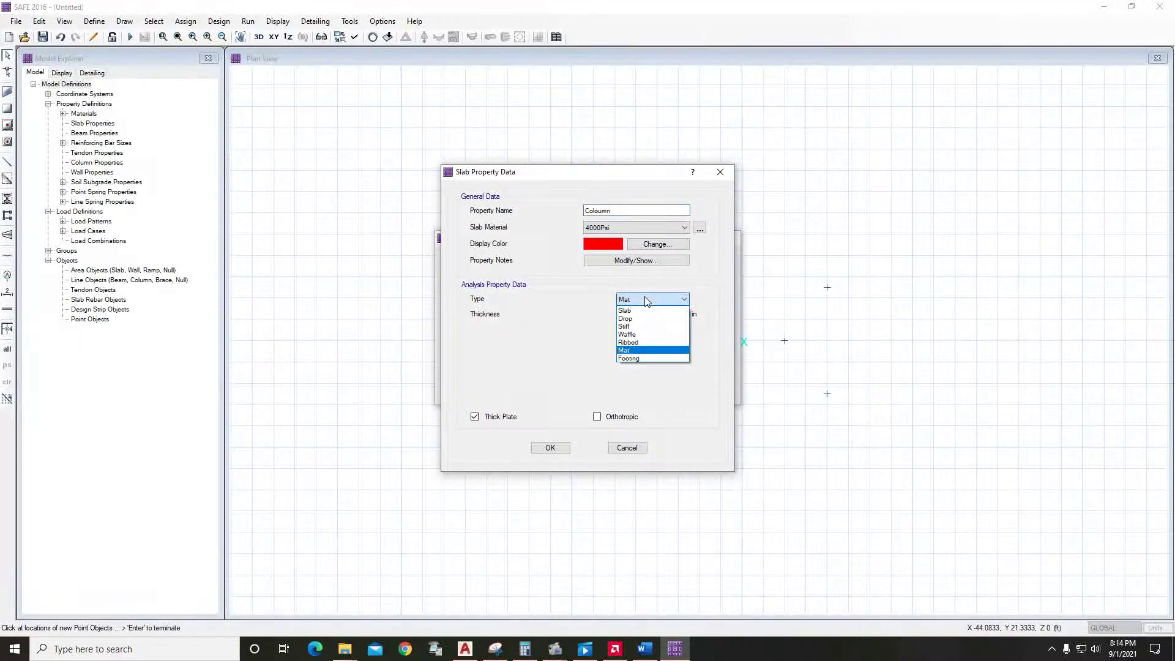
click(641, 327)
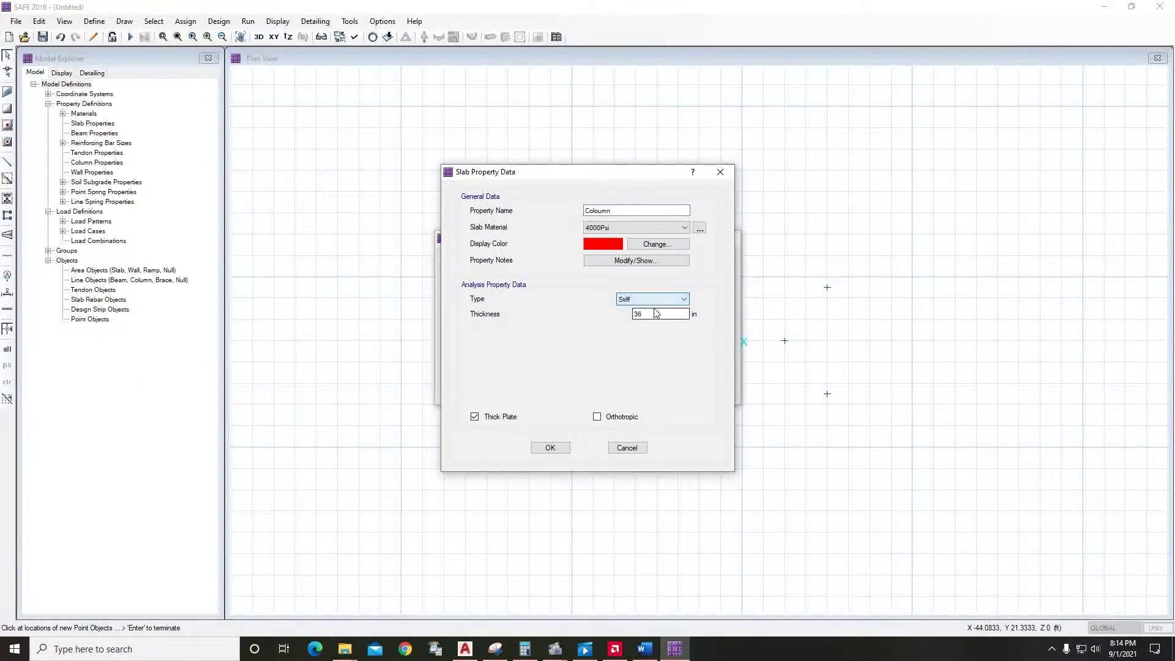
click(554, 446)
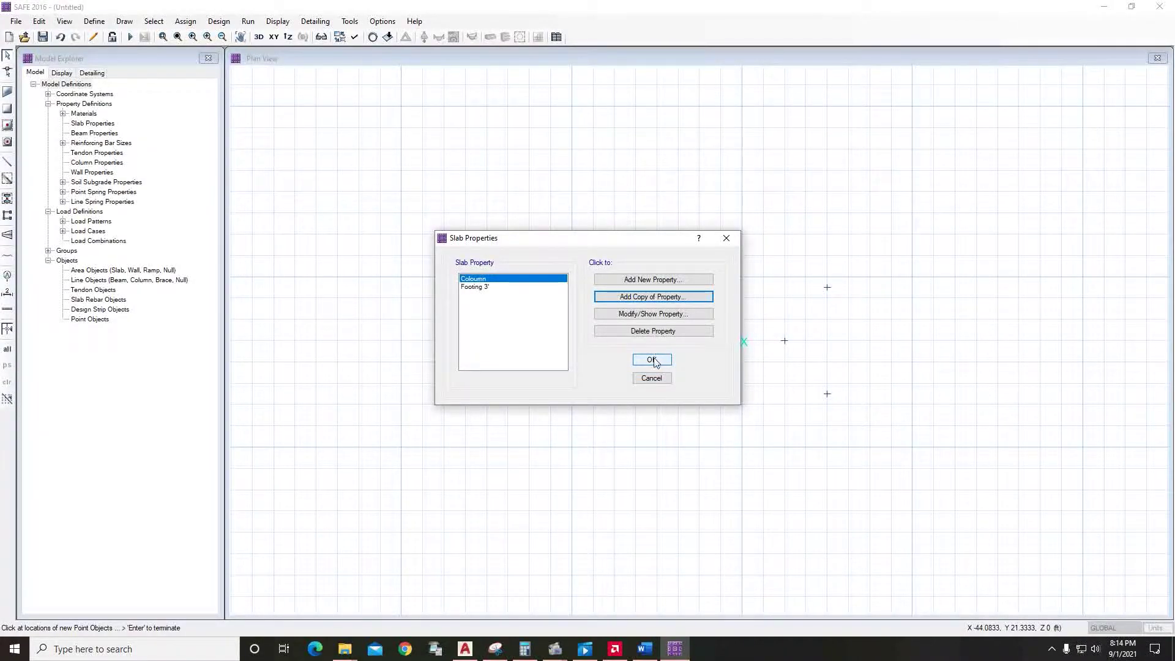
click(652, 360)
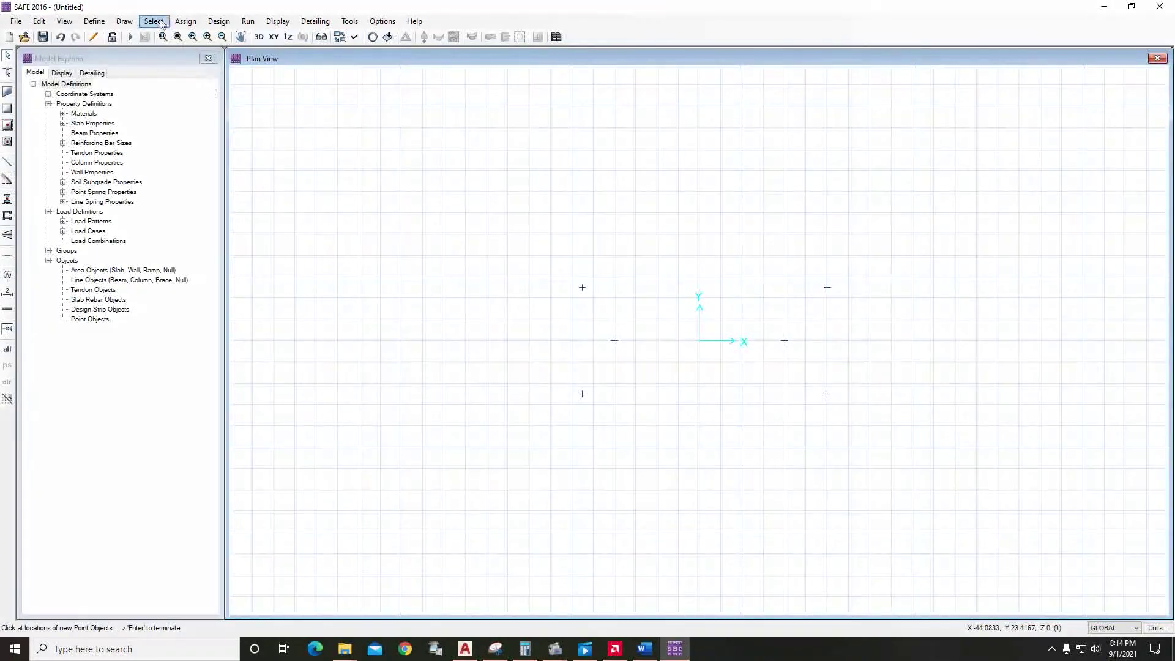
Step: Check the column sizes in AutoCAD and quick-draw an 18 in by 18 in rectangular Coloumn slab around the left column point in SAFE
click(130, 22)
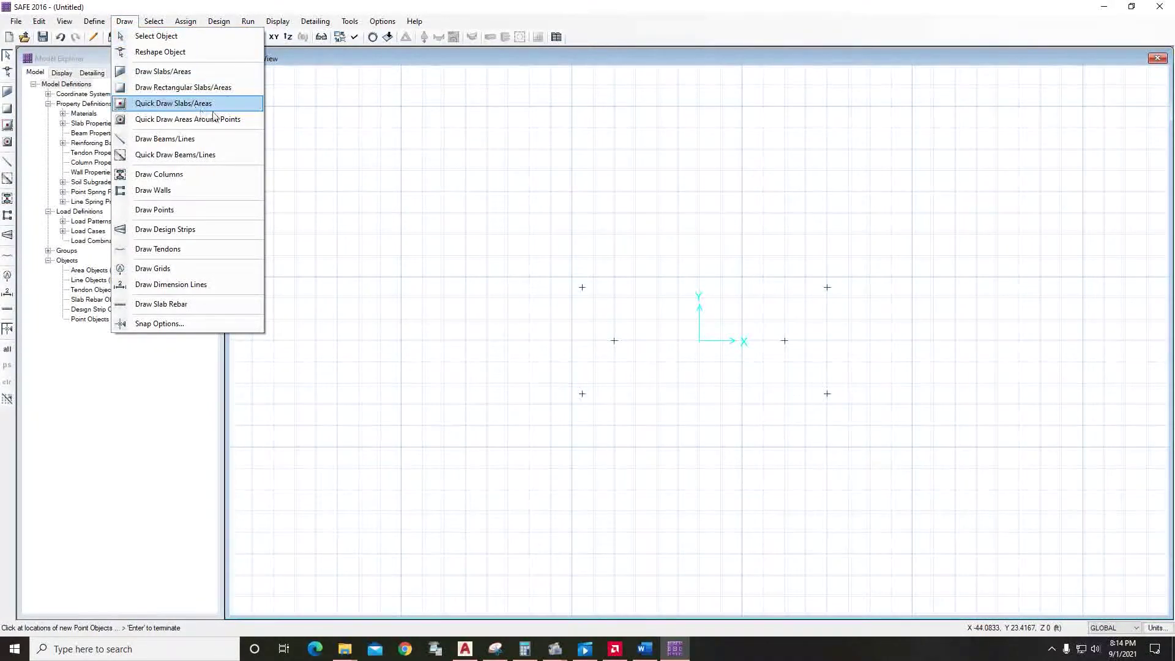
click(250, 120)
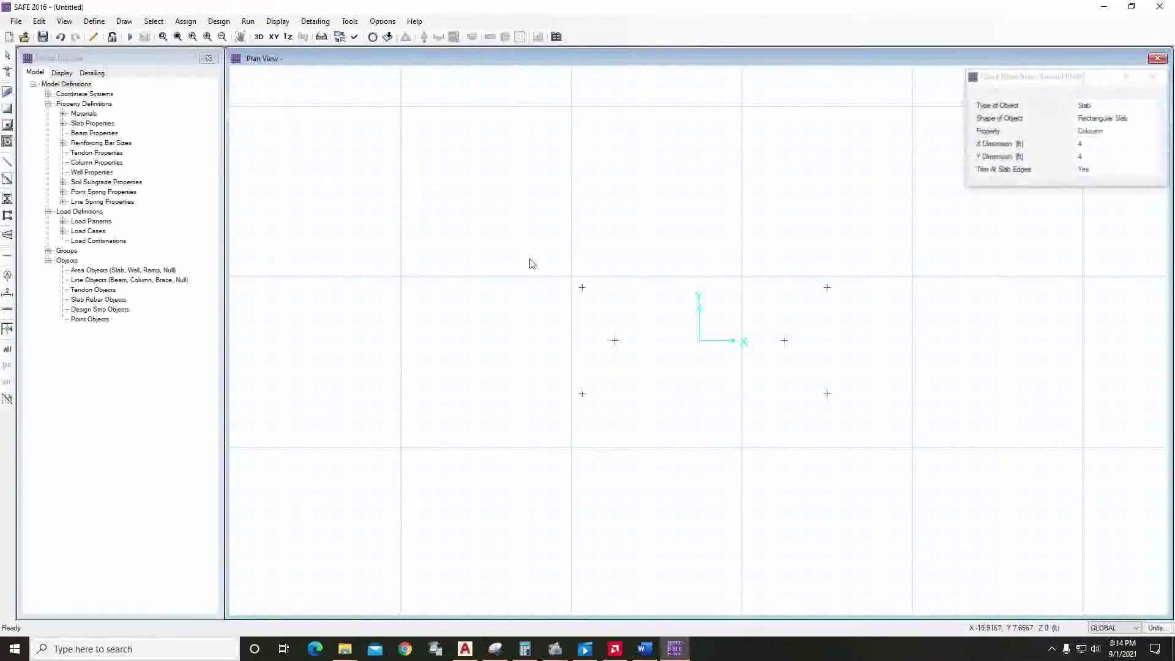
click(1086, 147)
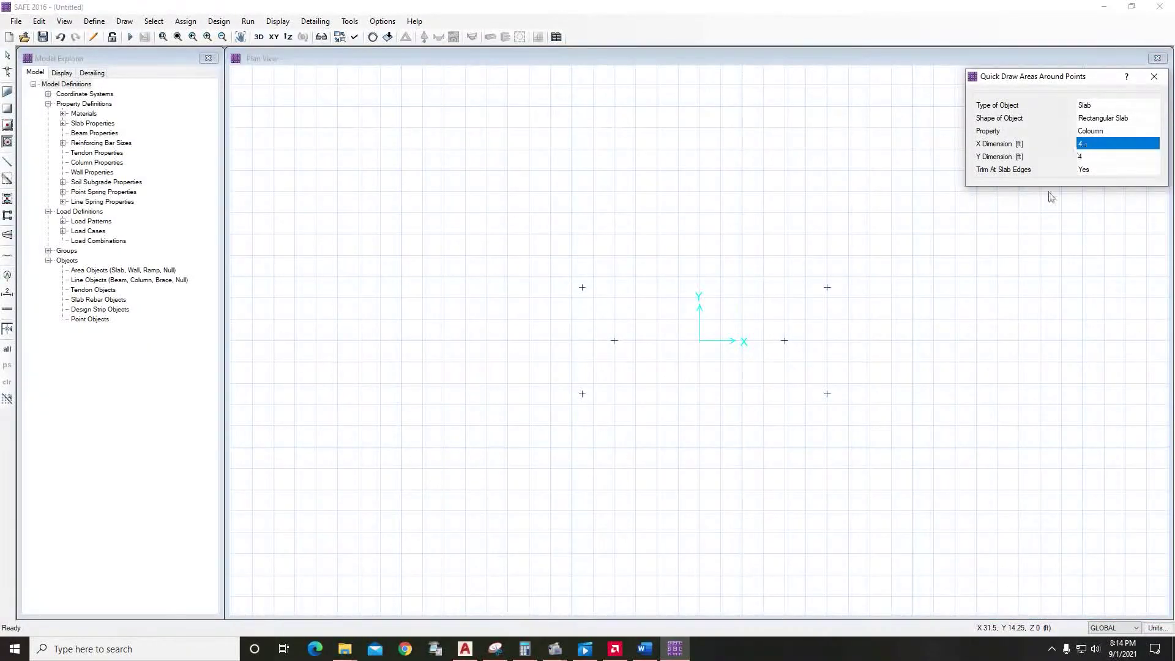
click(465, 649)
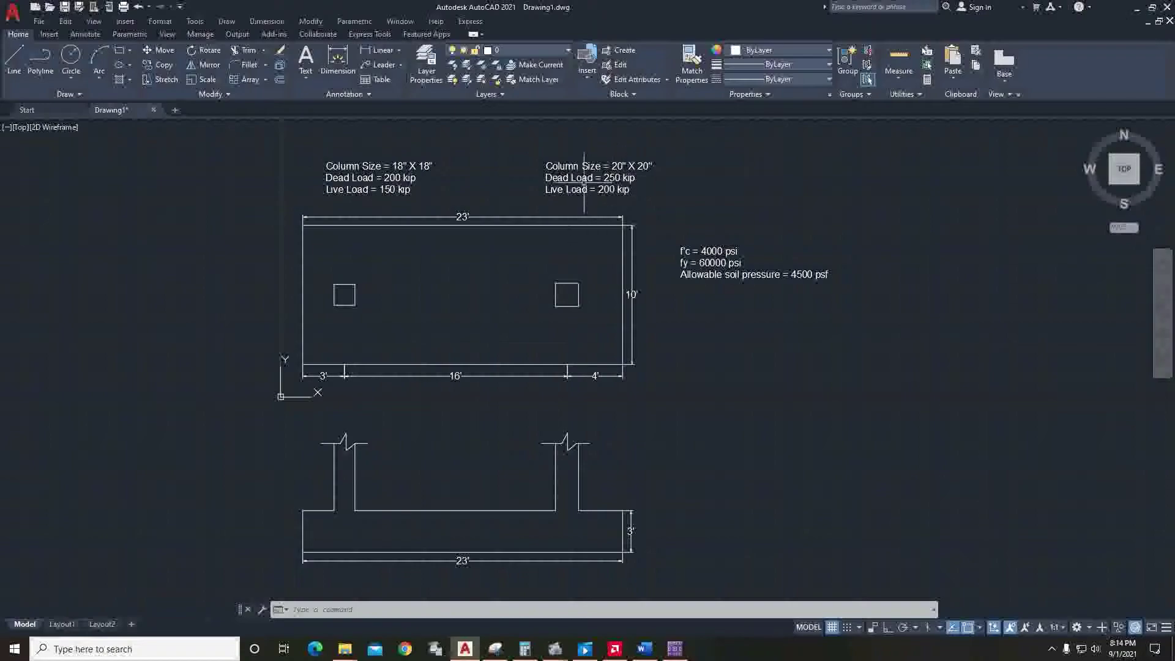
click(1136, 7)
click(1088, 147)
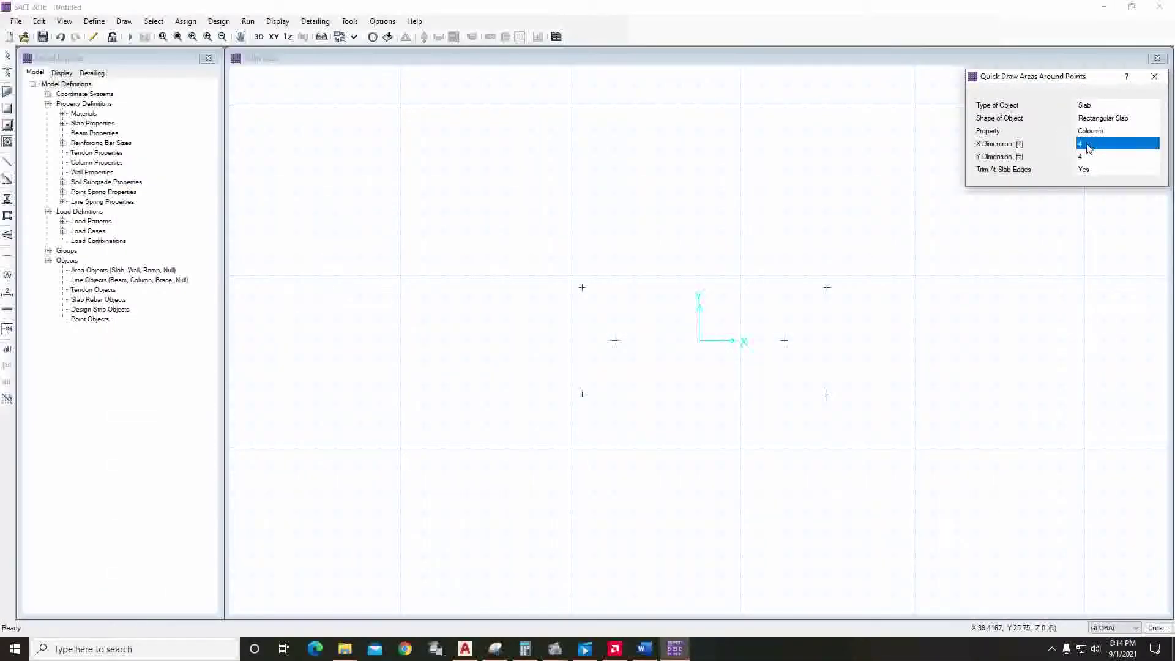
text(18)
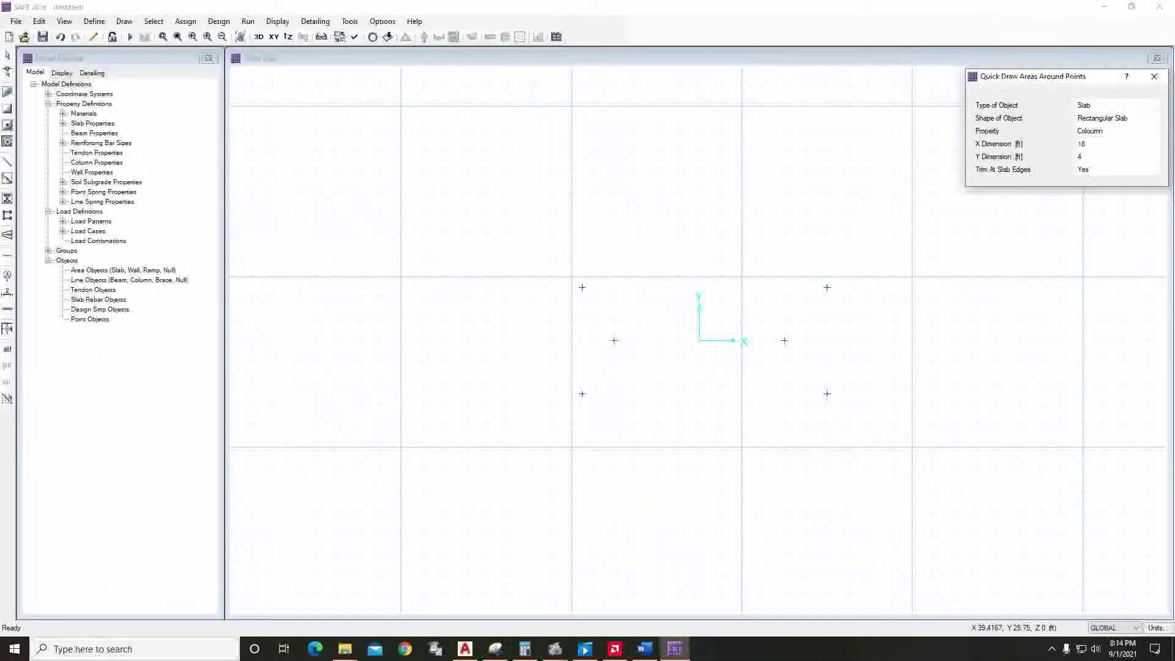
key(Return)
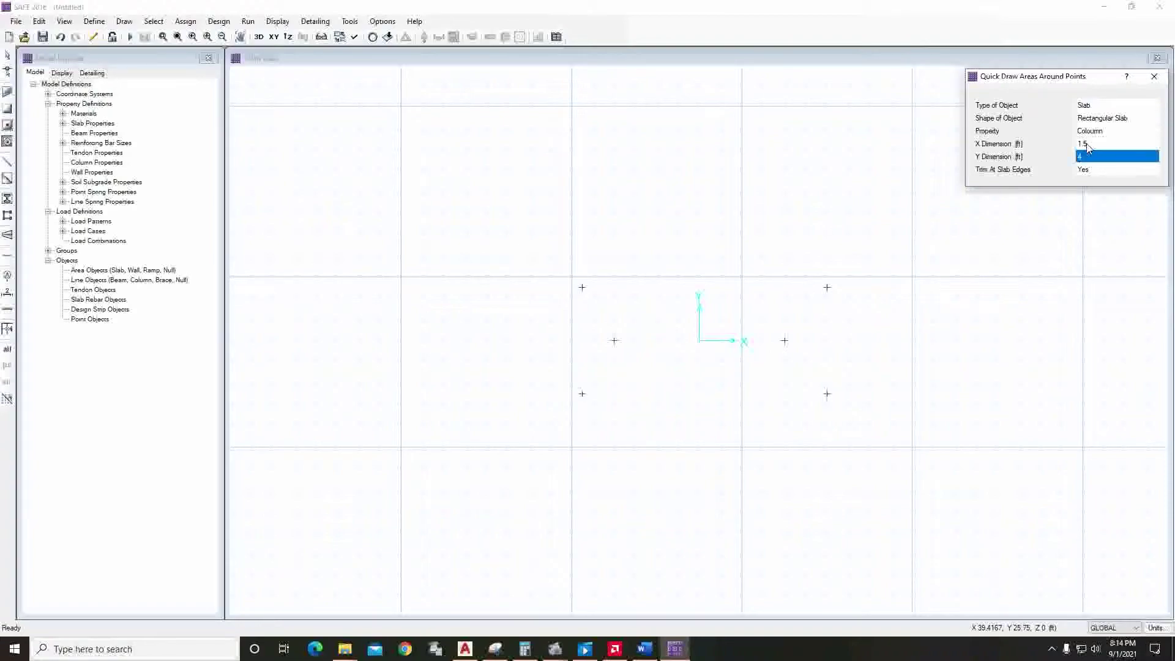
text(18)
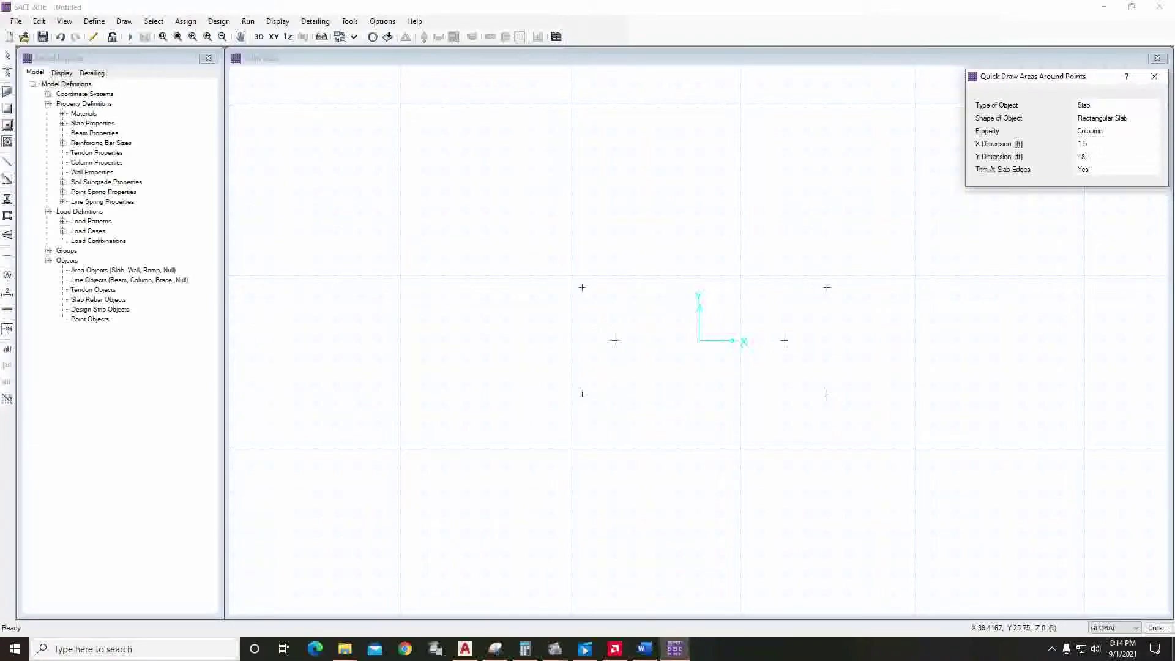
key(Return)
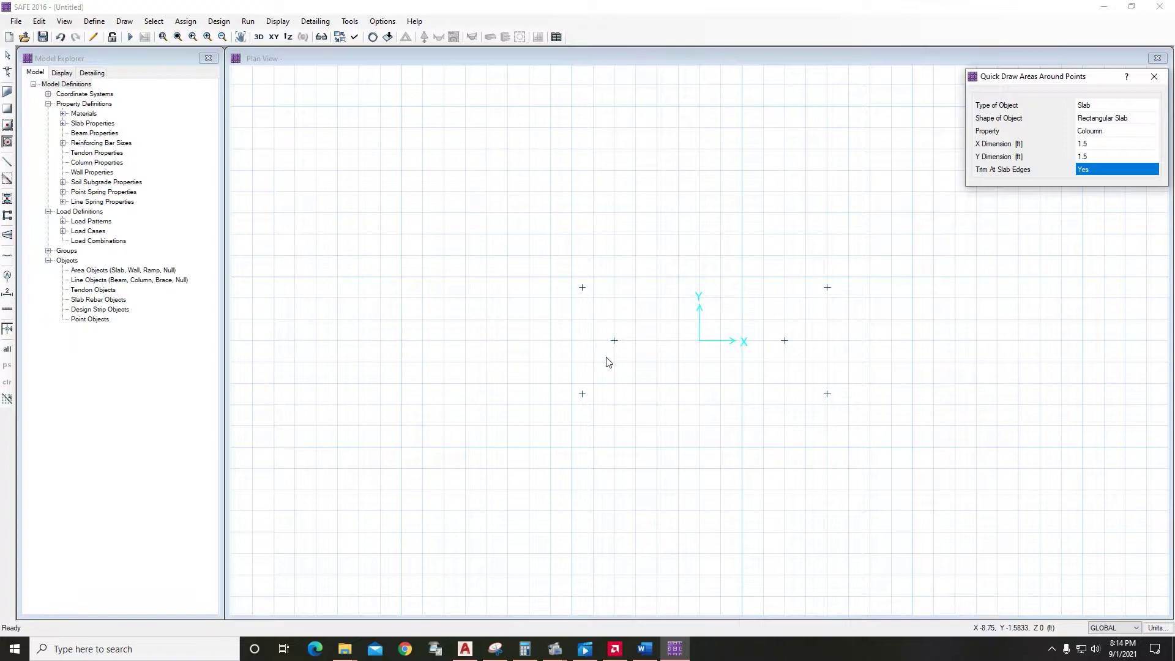
click(613, 340)
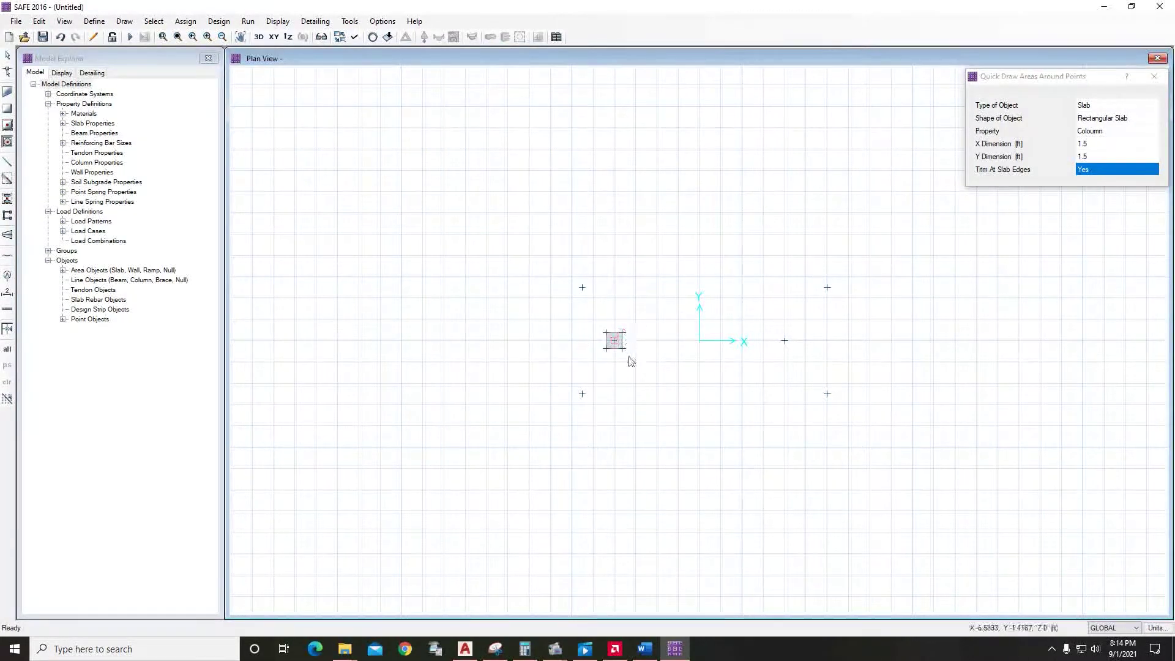
Step: Quick-draw a 20 in by 20 in rectangular Coloumn slab around the right column point
click(1096, 145)
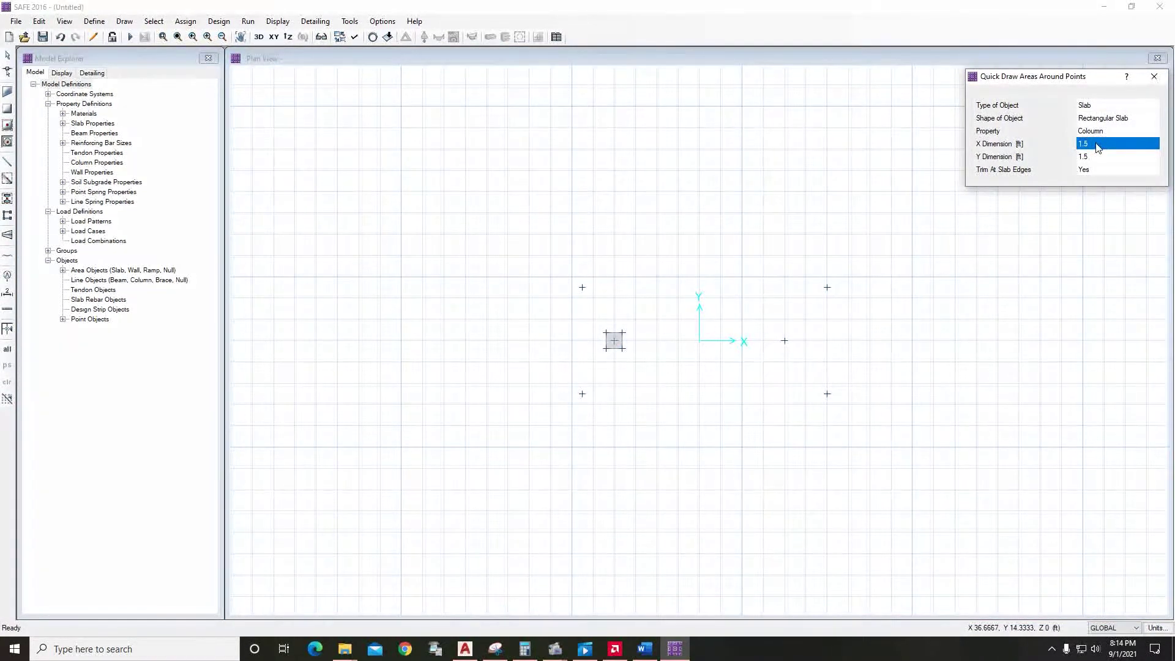
text(20 in)
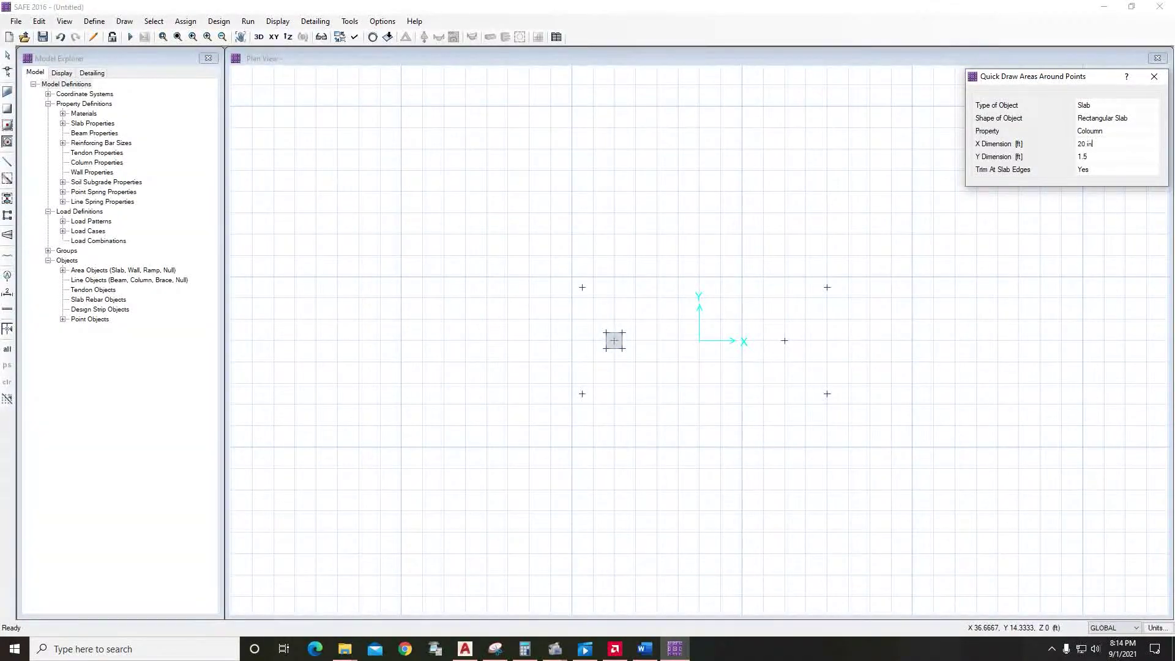
key(Tab)
text(20 in)
key(Tab)
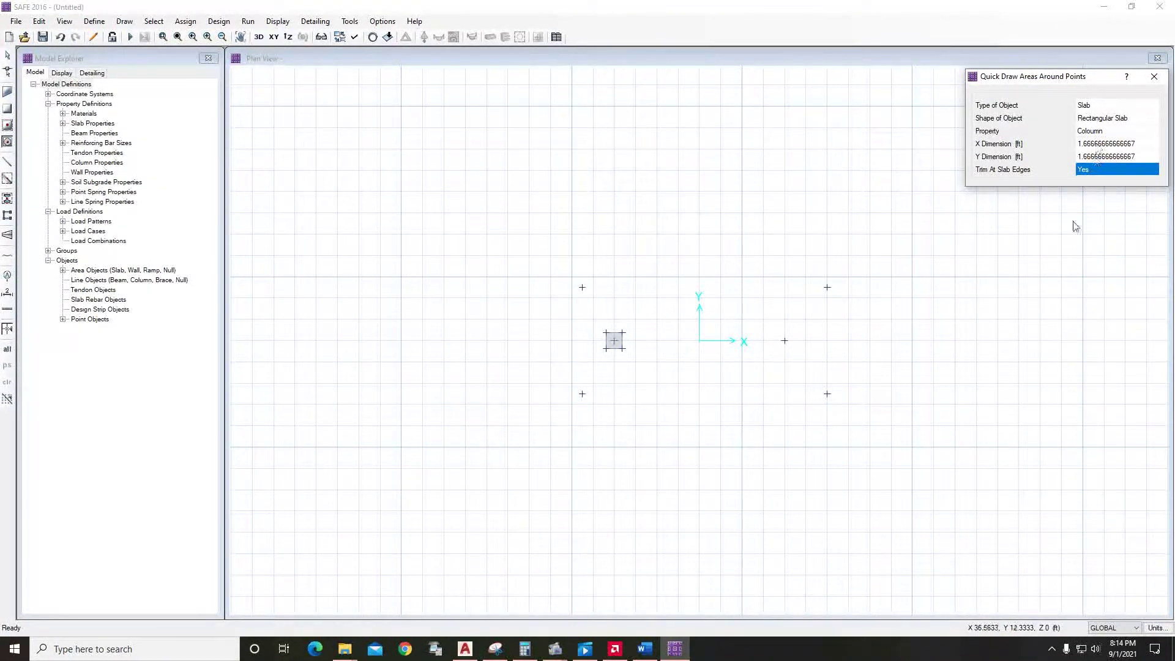
click(785, 340)
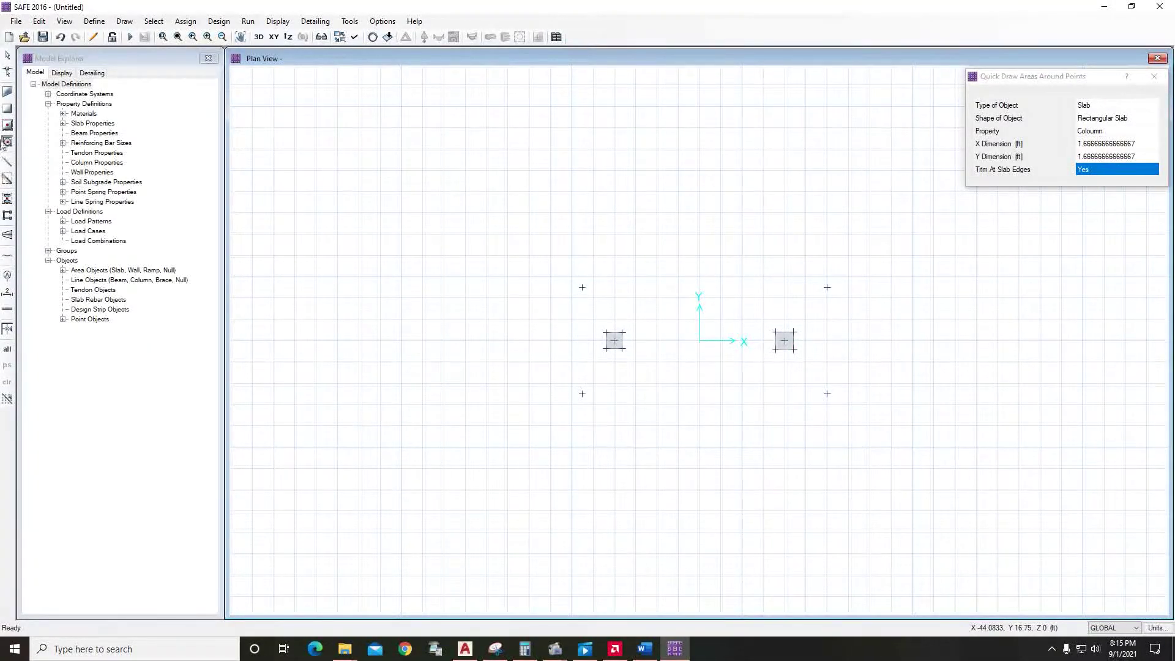
Step: Draw a rectangular slab with the Footing 3' property across the four footing corner points, and end drawing
click(8, 110)
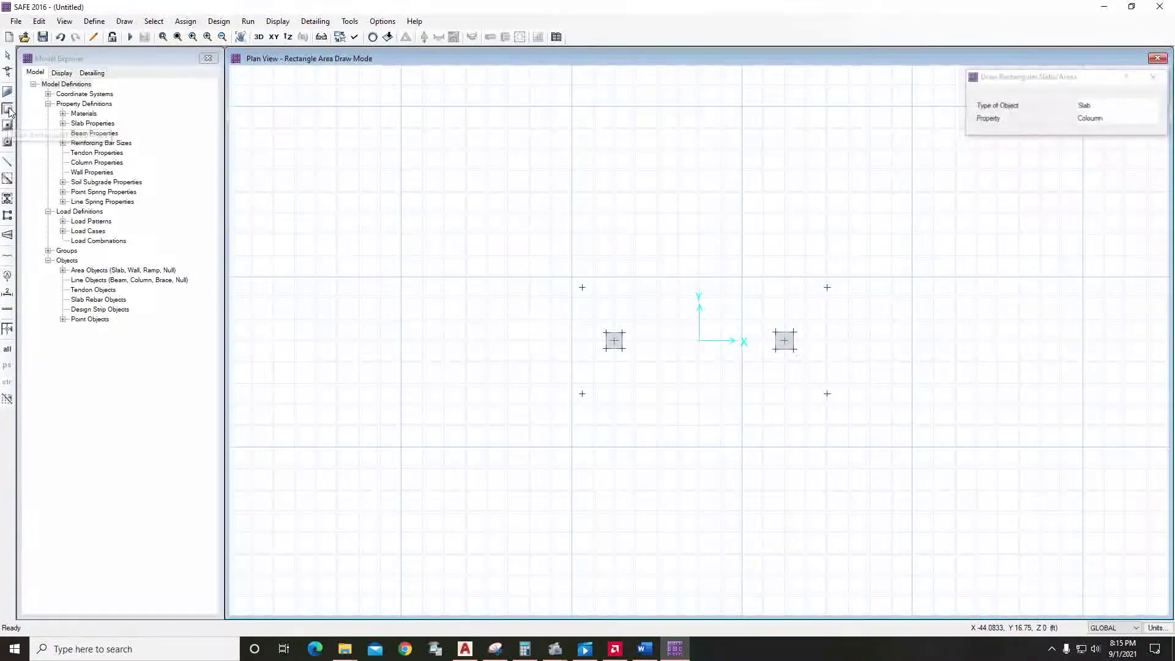
click(1117, 119)
click(1094, 136)
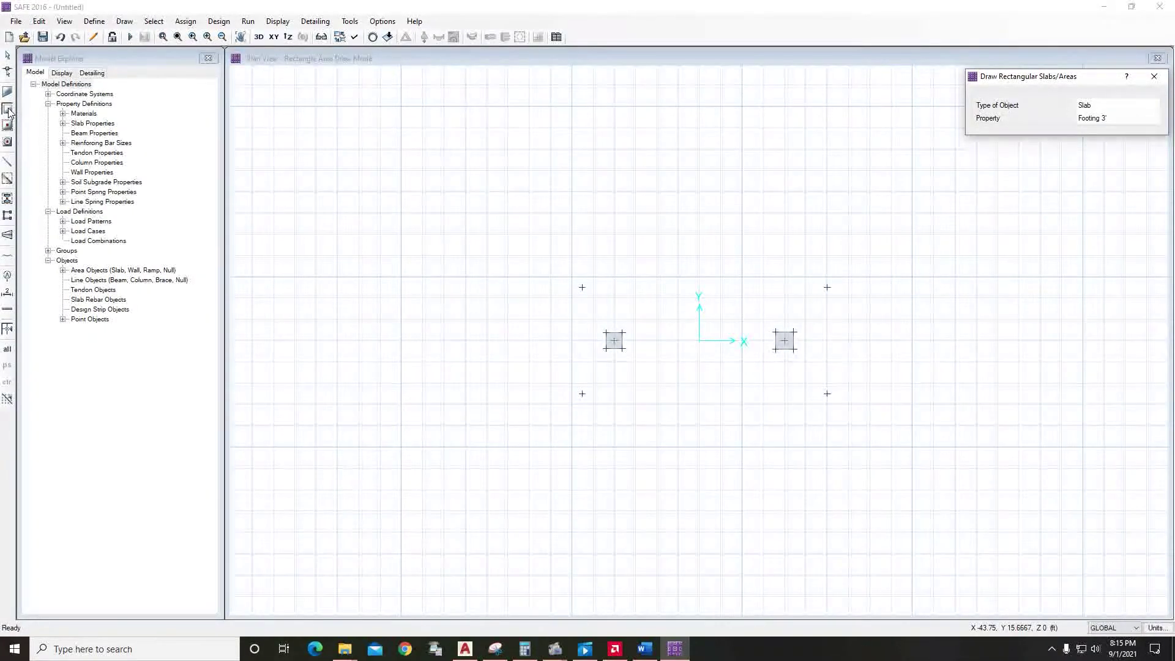
click(7, 110)
drag(582, 288, 827, 395)
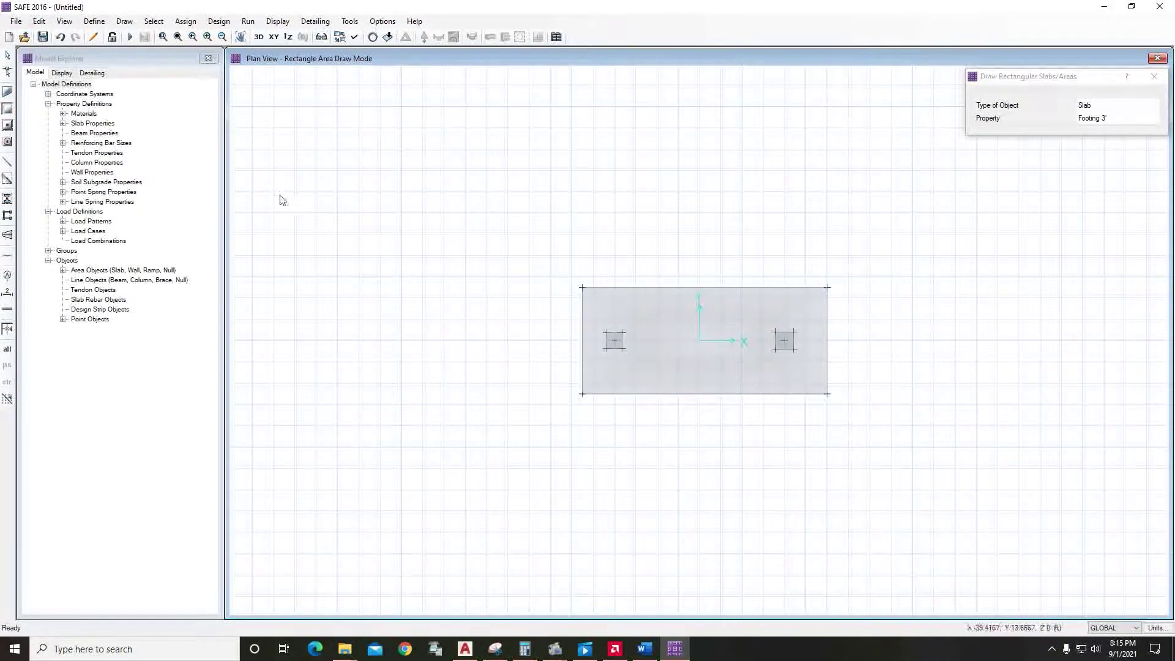
click(7, 57)
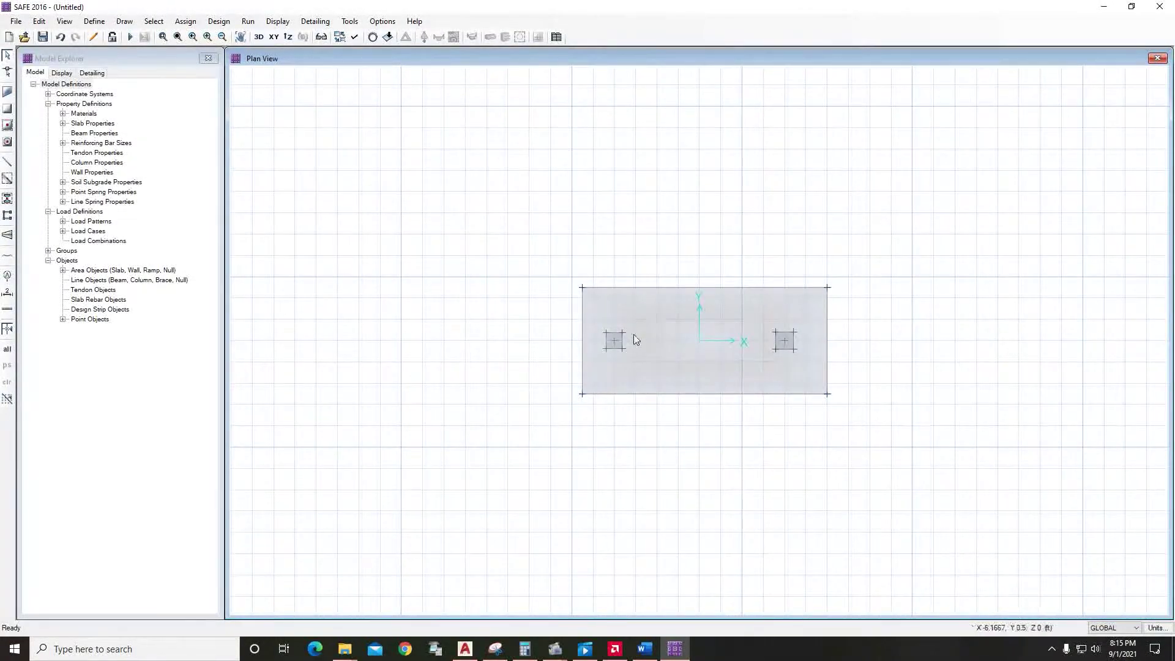
Step: Check the column loads in AutoCAD and assign the left column point a 200 kip DEAD gravity load sized 18 by 18 in
scroll(762, 345, up, 1)
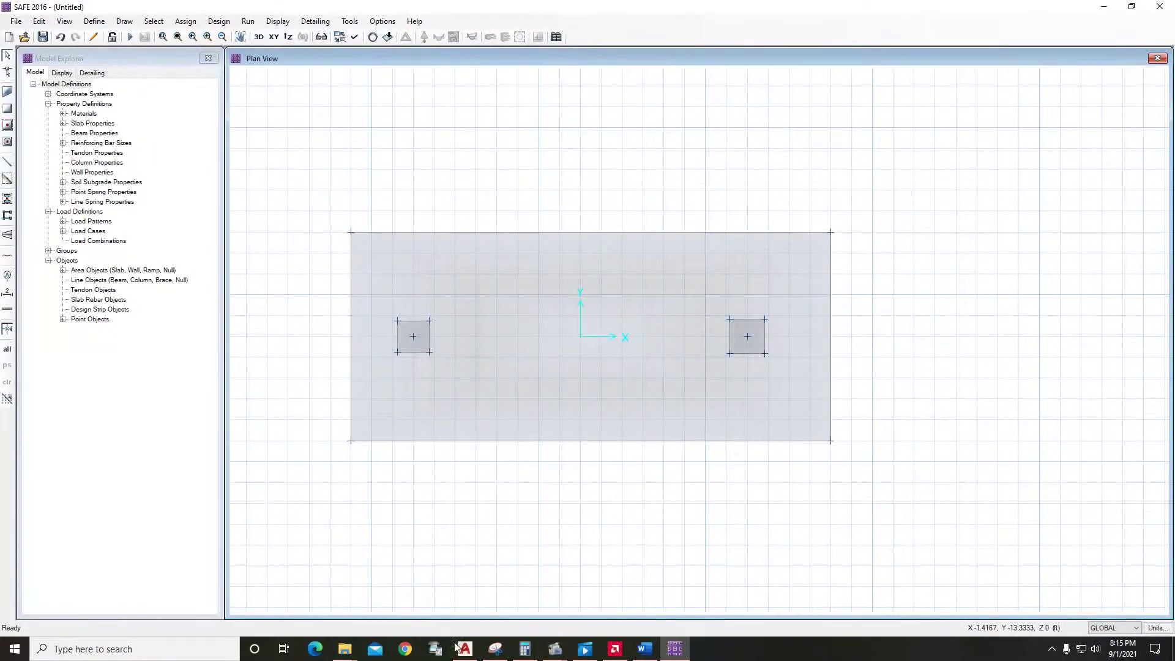
key(alt+Tab)
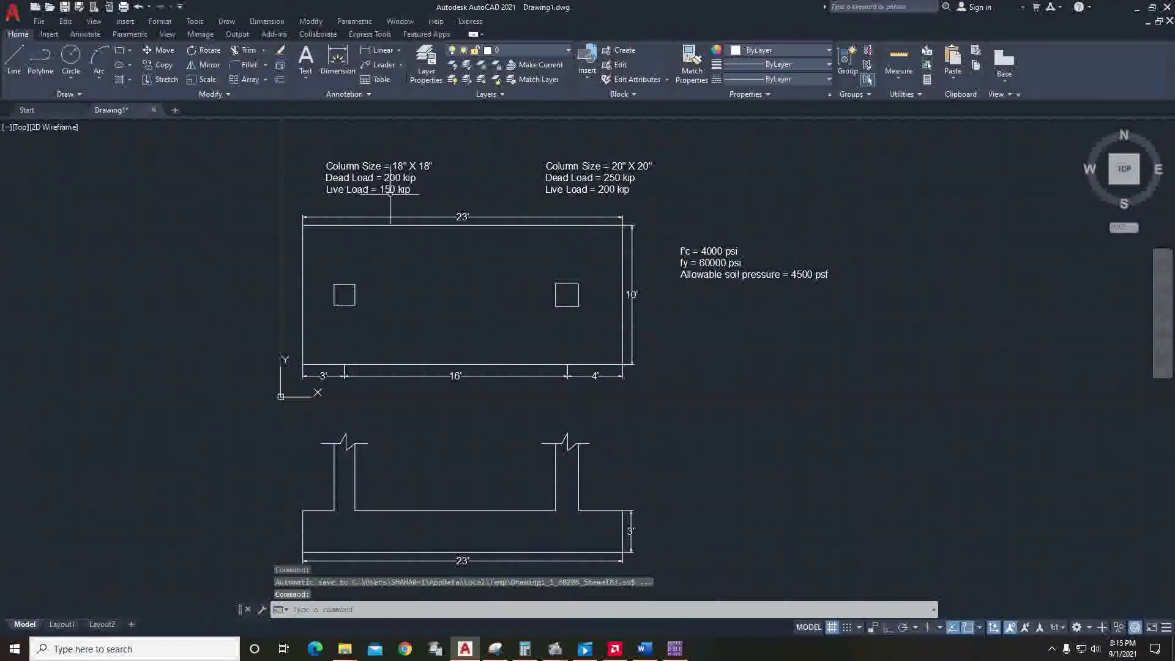
key(alt+Tab)
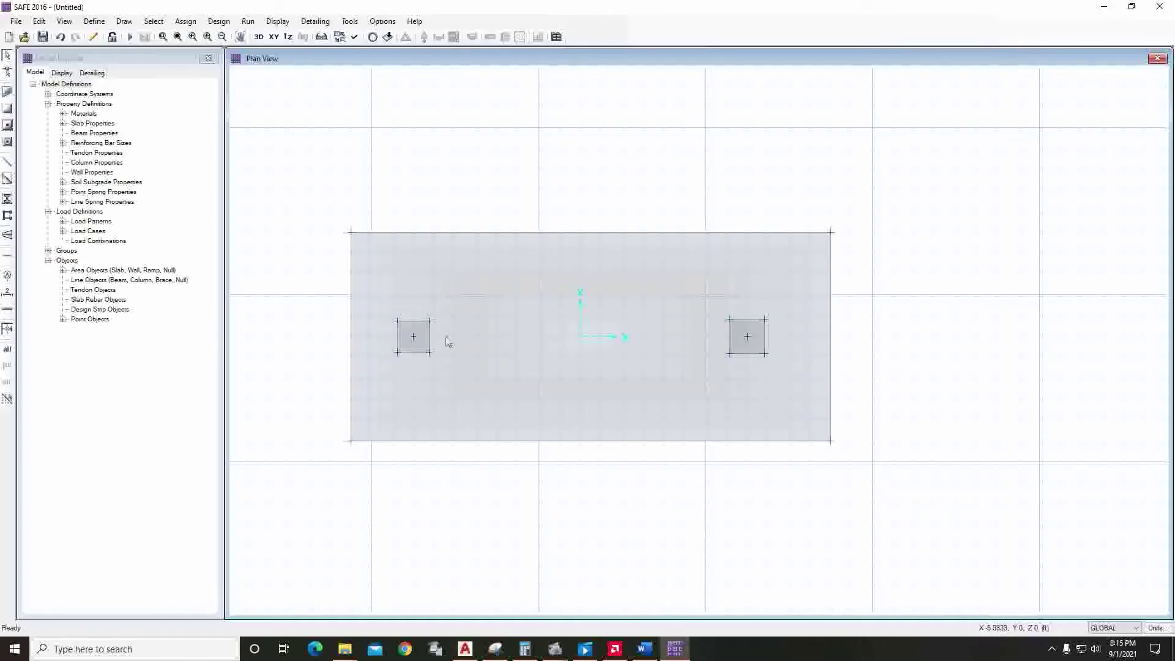
click(410, 337)
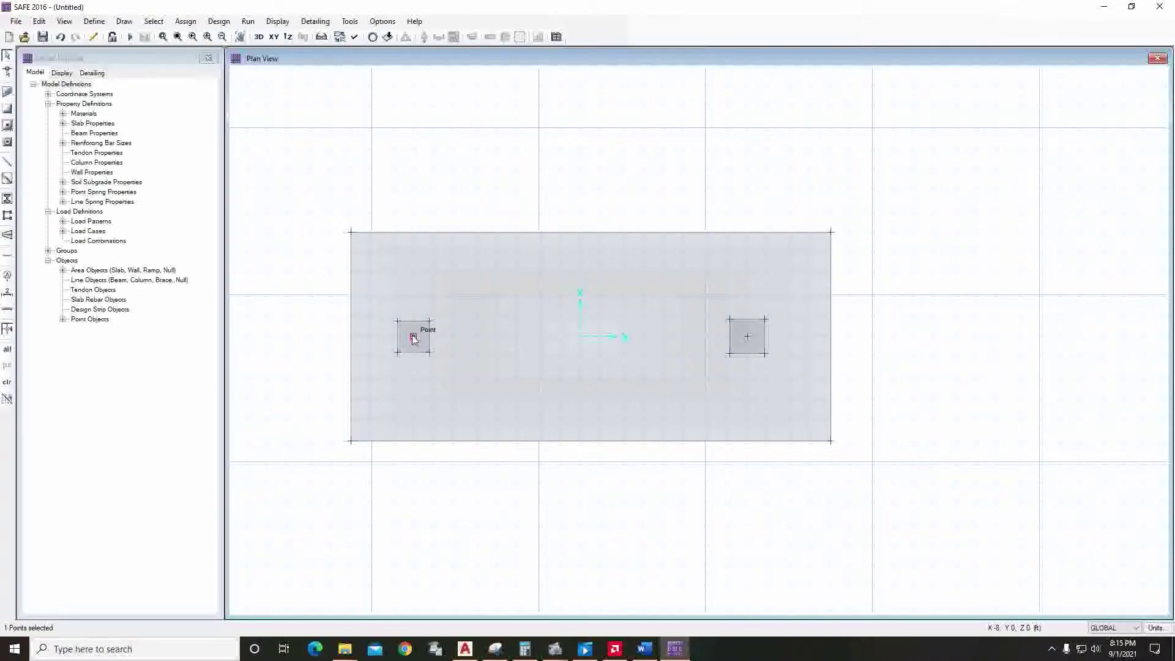
click(186, 22)
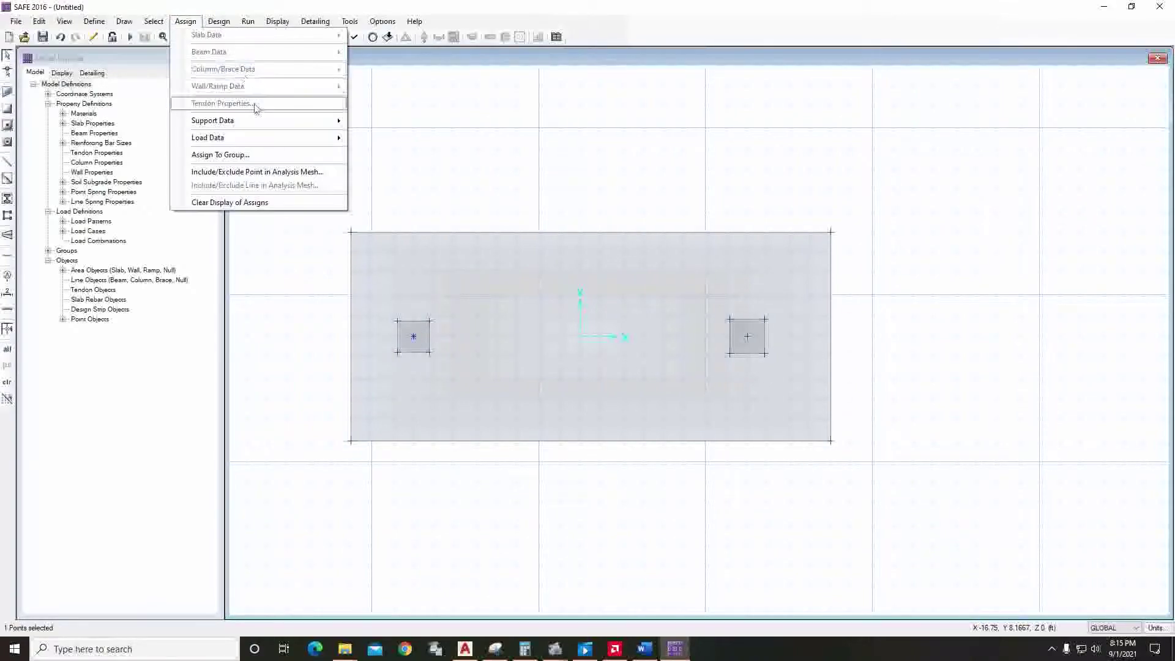
mouse_move(267, 137)
click(389, 200)
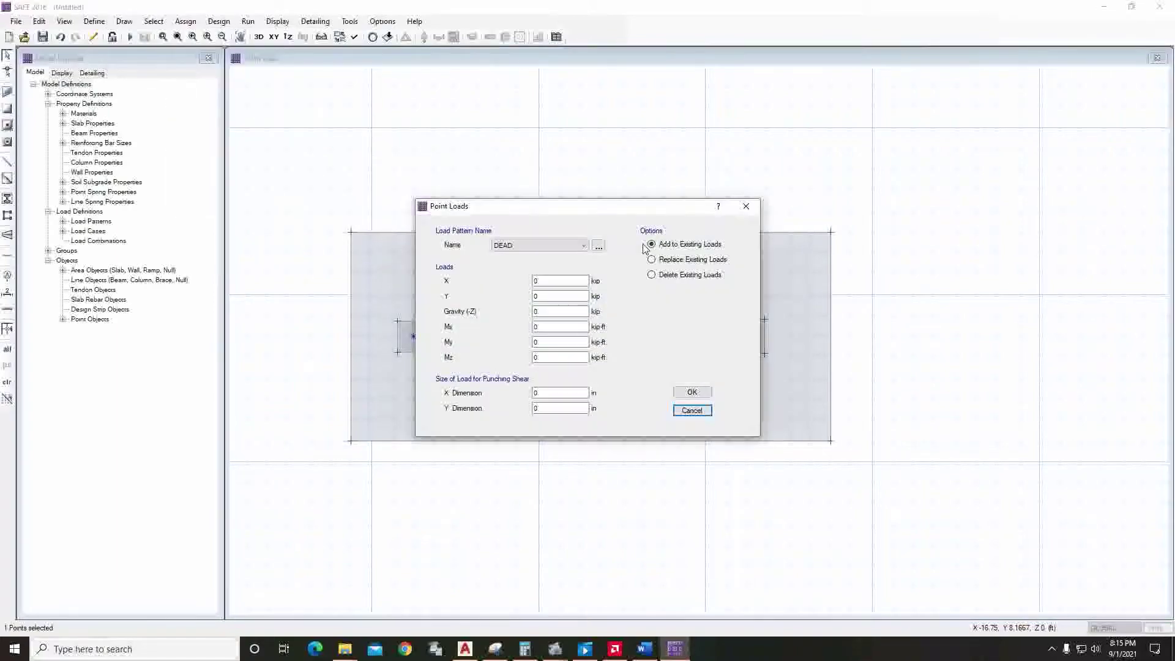
double_click(551, 313)
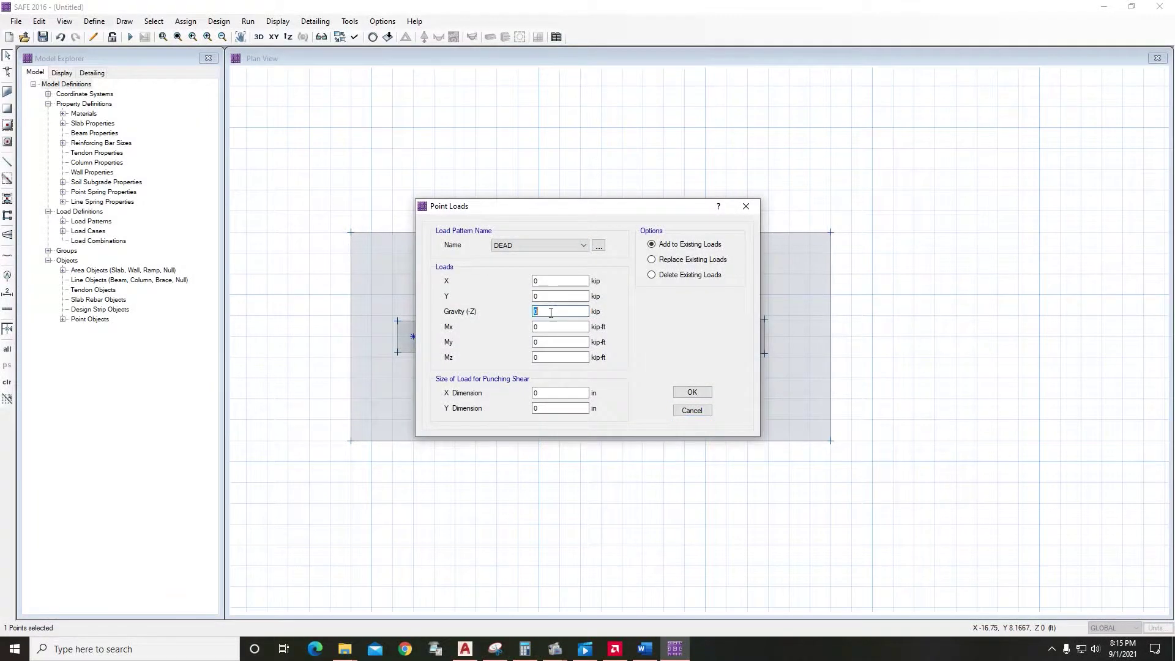
key(Tab)
key(Tab)
key(Tab)
key(Tab)
key(Tab)
text(18)
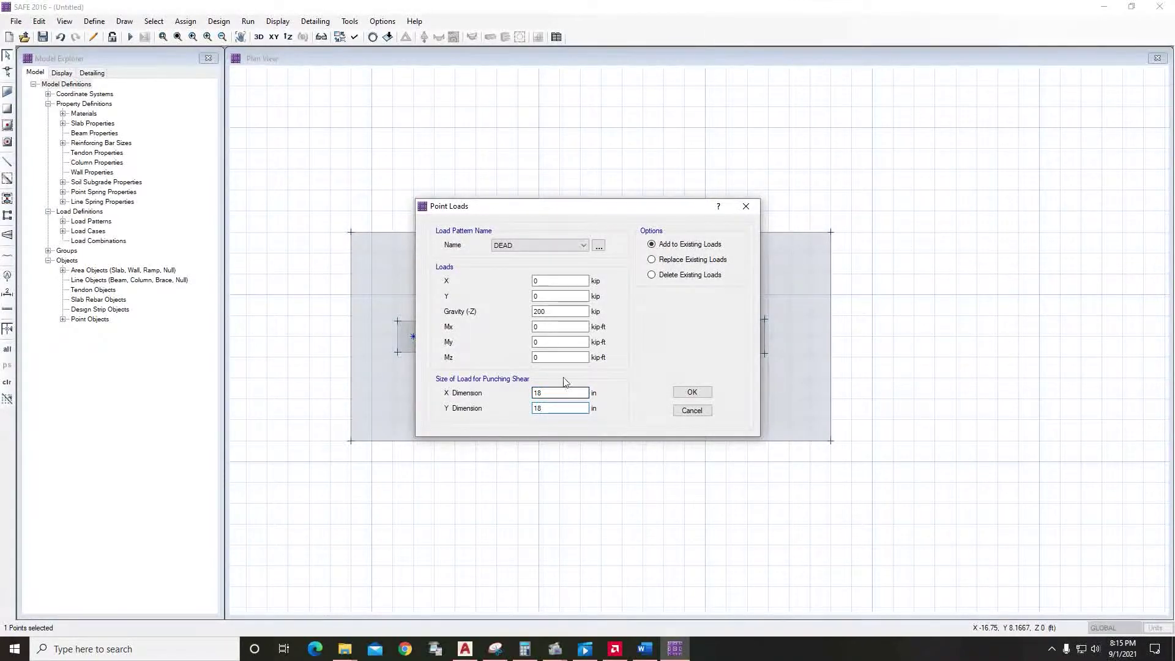
click(690, 394)
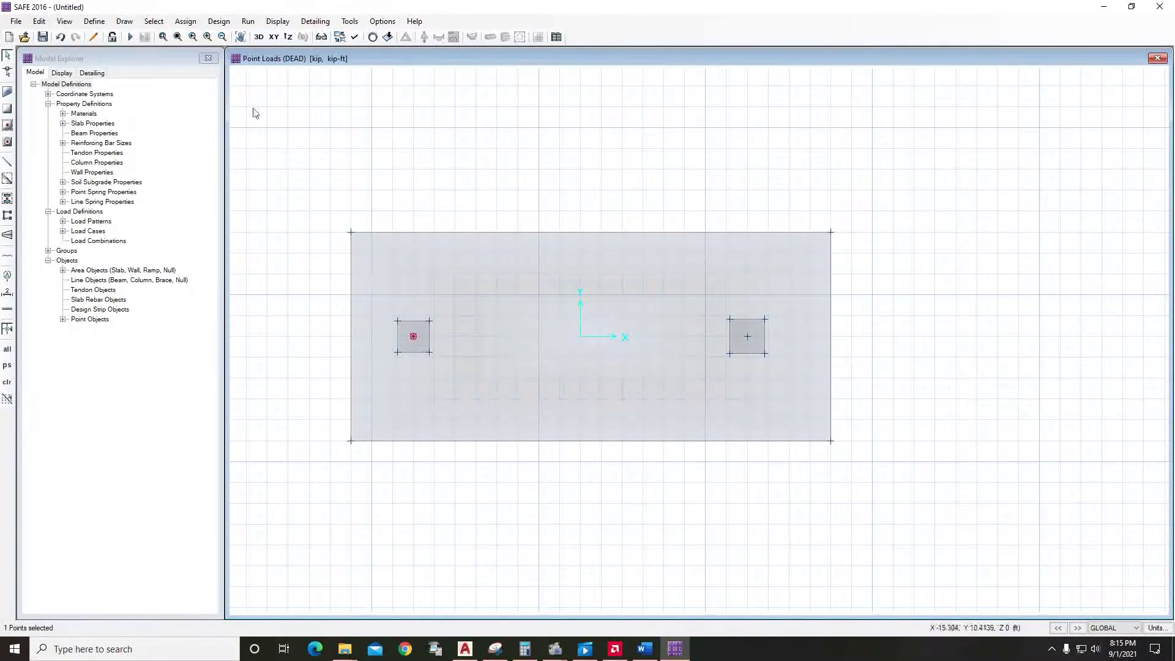
Step: Assign a 150 kip gravity point load under the LIVE pattern to the left column point
click(185, 21)
mouse_move(265, 140)
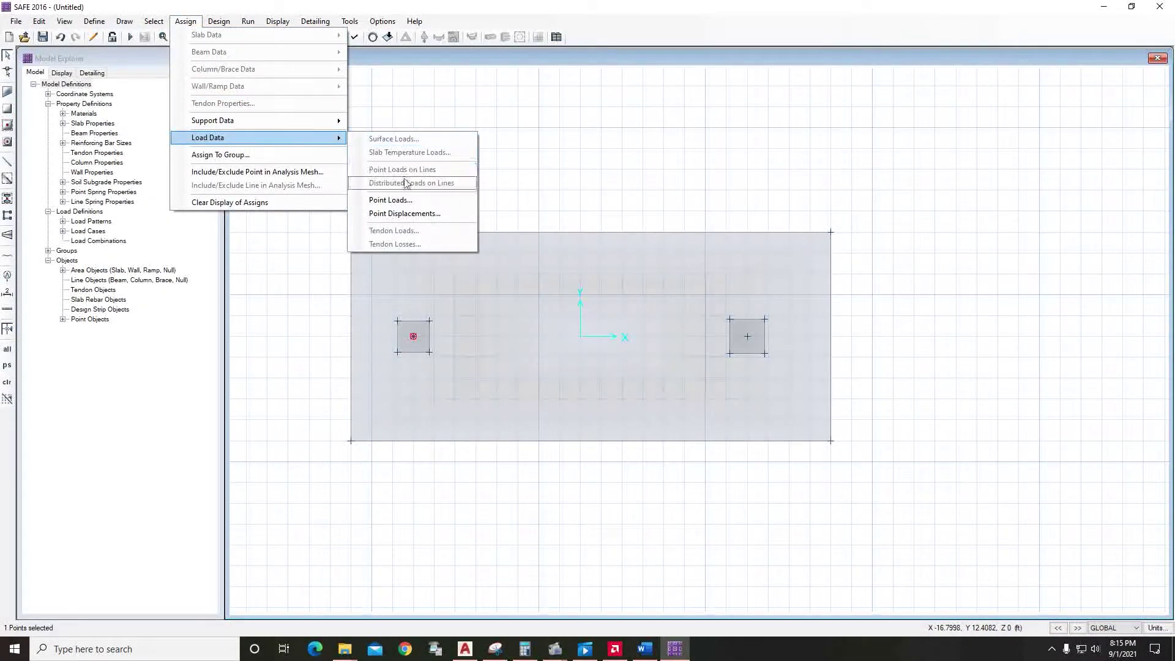
click(391, 200)
drag(554, 203, 754, 203)
click(750, 241)
click(744, 260)
double_click(758, 308)
text(150)
click(897, 388)
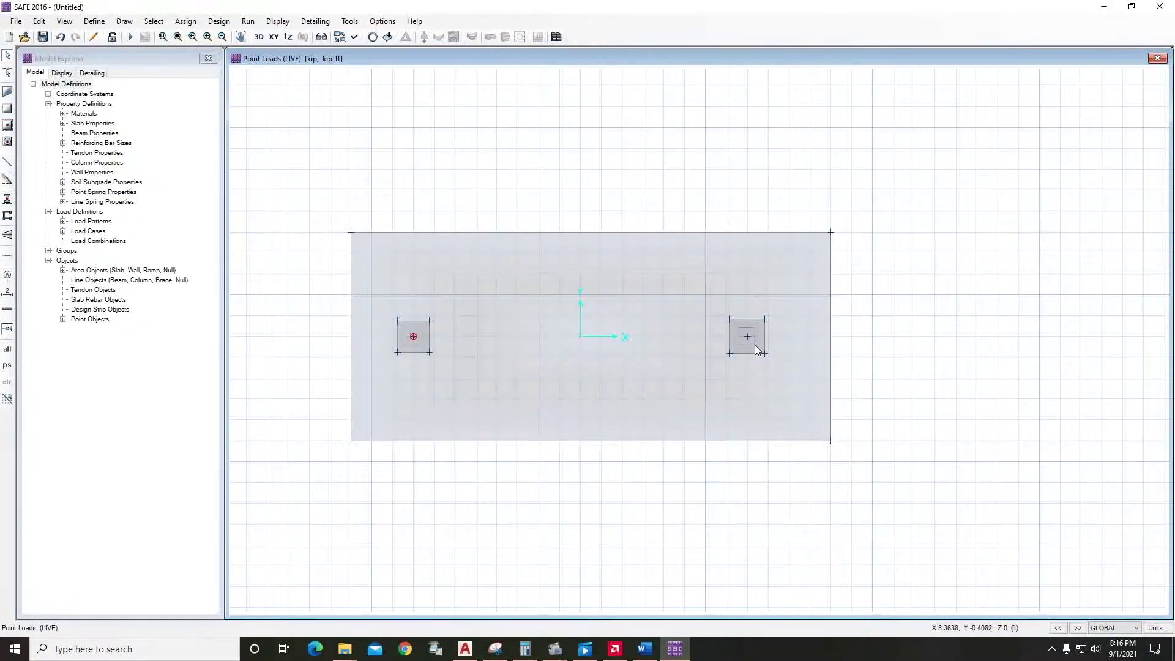
Step: Check the right column's loads in AutoCAD and enter a 250 kip gravity point load under the DEAD pattern for its centre point
click(466, 649)
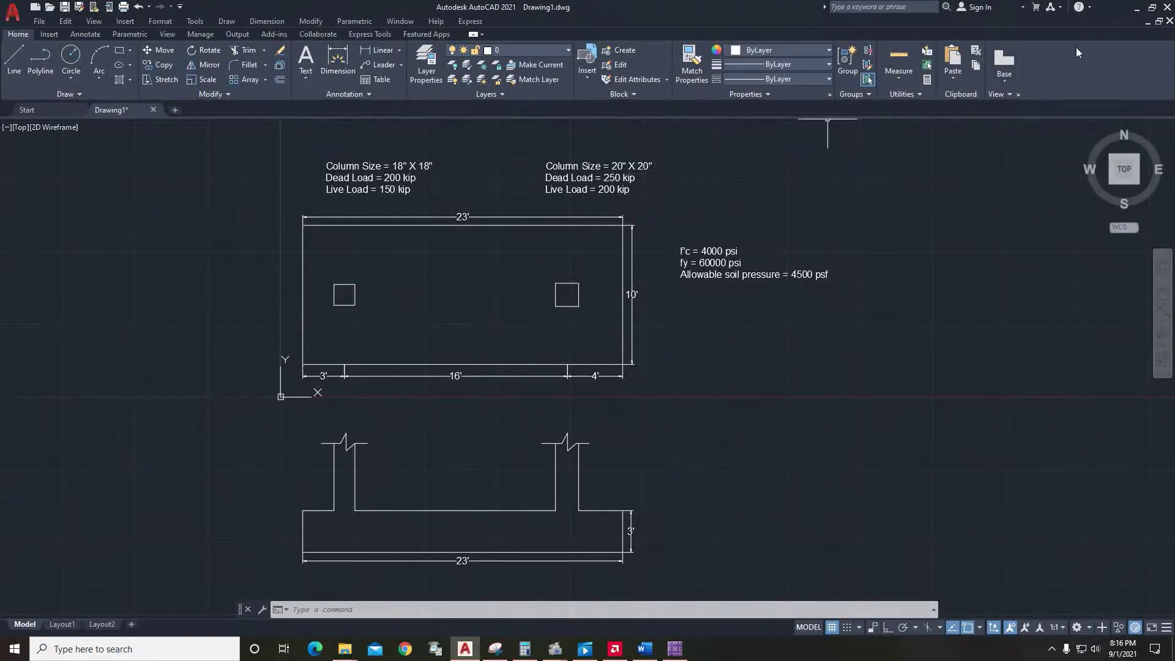
click(1137, 7)
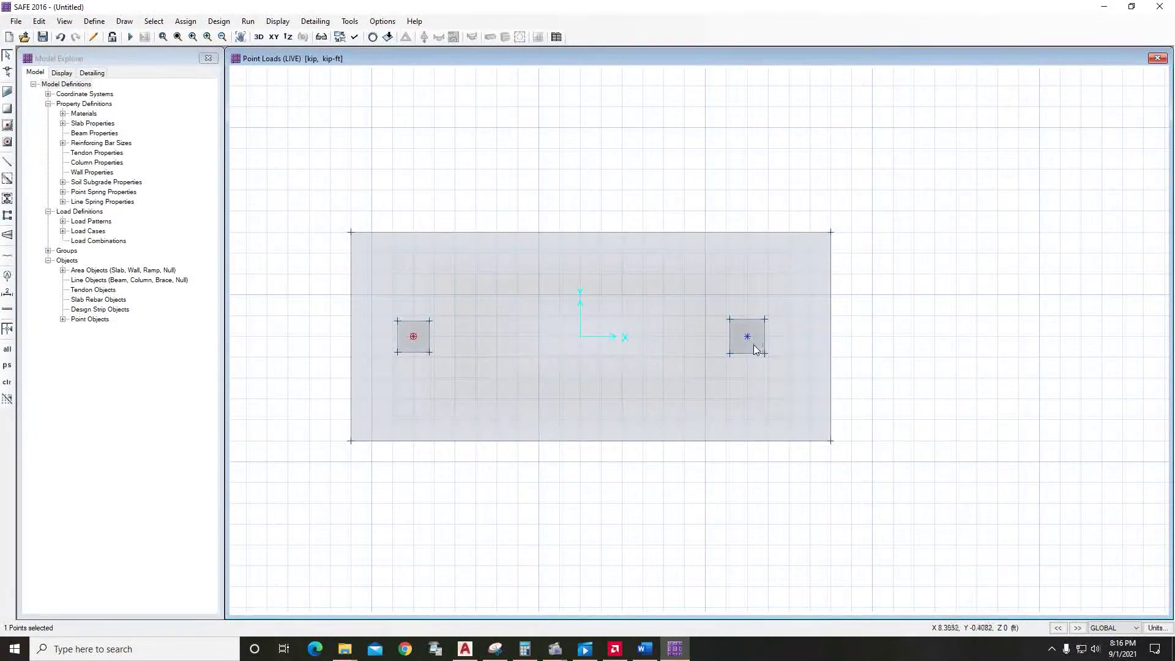
click(185, 21)
mouse_move(269, 137)
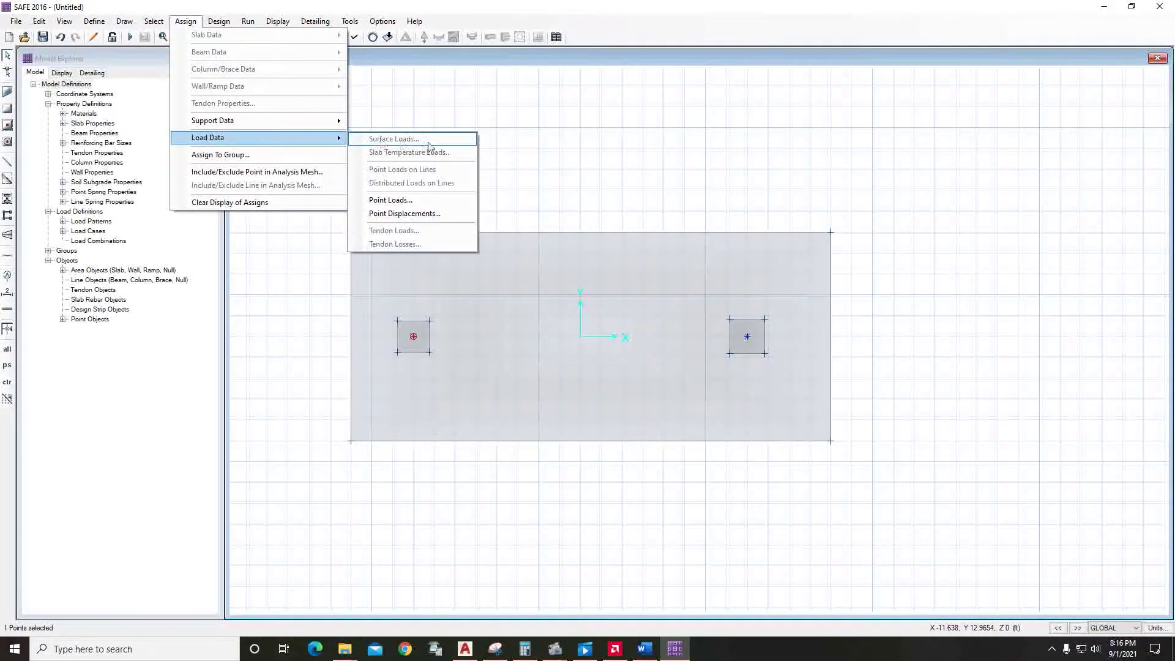
click(416, 197)
click(539, 251)
click(539, 245)
click(538, 245)
click(527, 256)
double_click(557, 309)
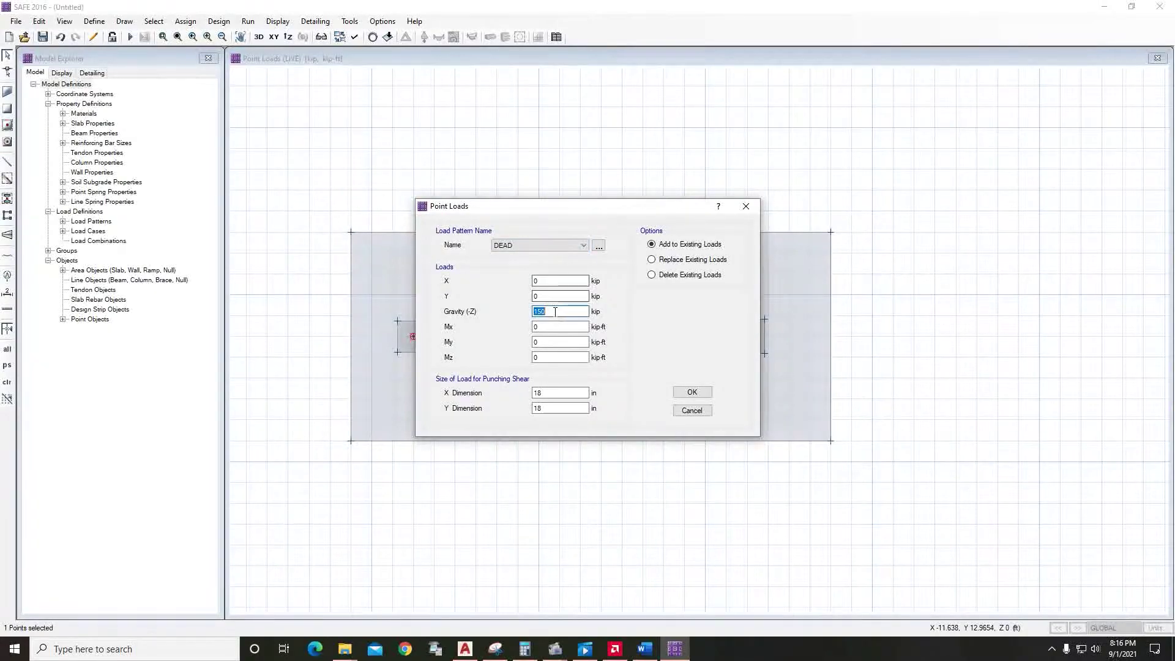
text(25)
Step: Set the punching shear load size to 20 by 20 in and apply the DEAD load to the right column point
double_click(551, 393)
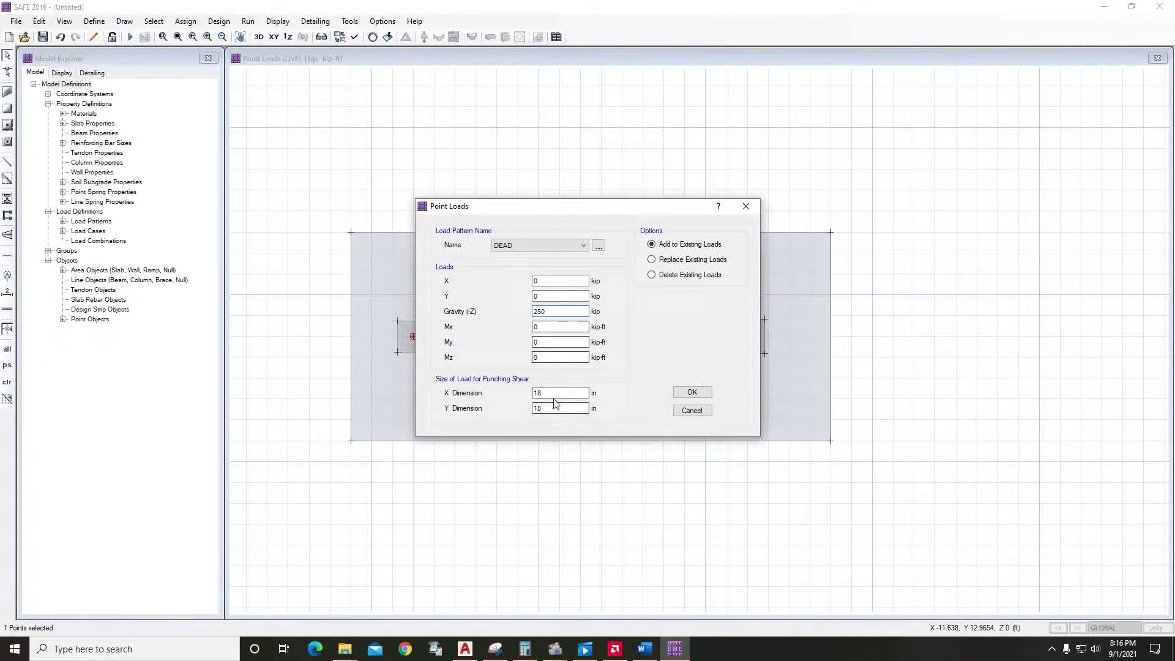
key(Tab)
text(20)
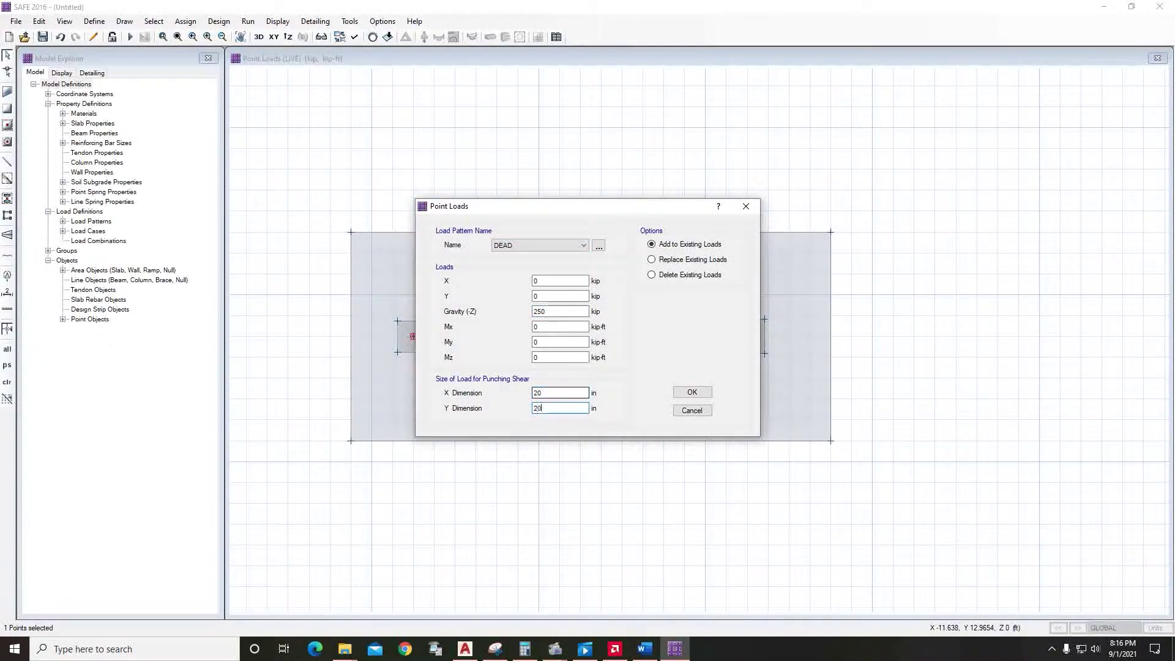
drag(582, 206, 461, 208)
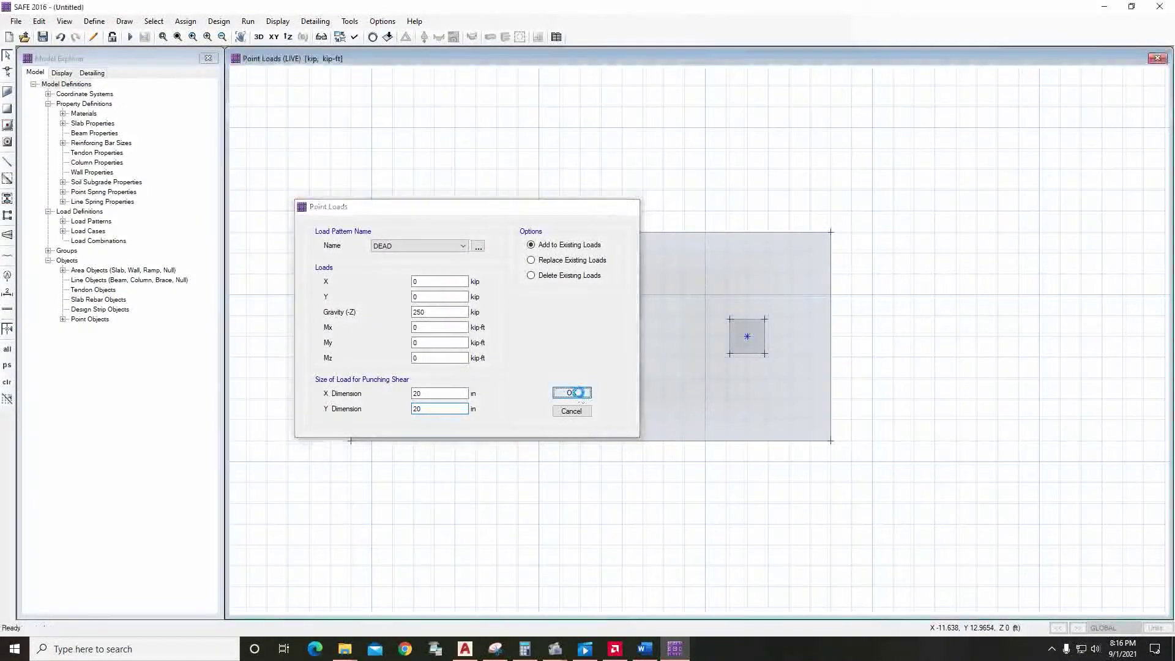
click(572, 392)
Step: Assign a 200 kip gravity point load under the LIVE pattern to the right column point and show the model in 3D
click(751, 343)
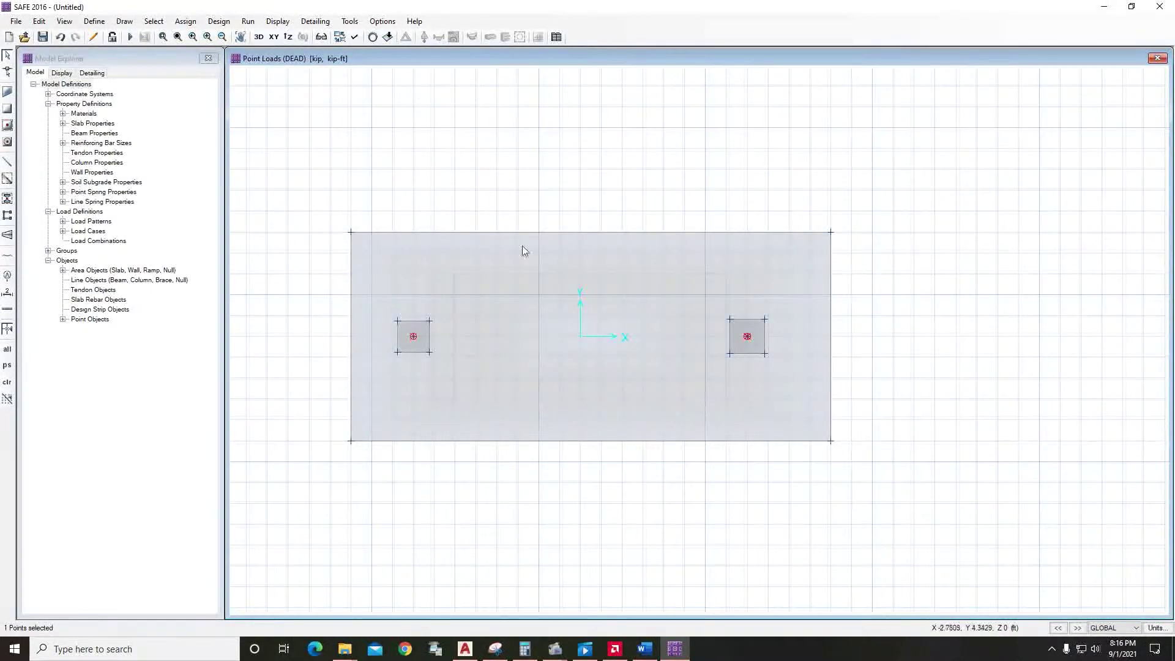
click(190, 23)
mouse_move(229, 140)
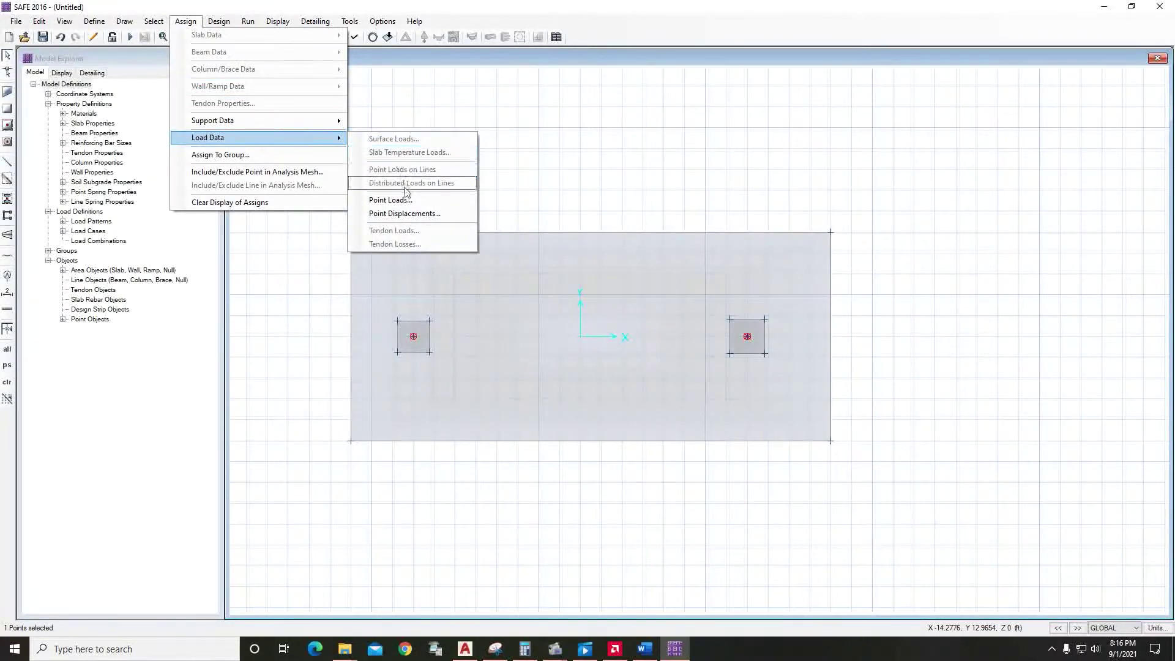
click(430, 204)
double_click(559, 311)
text(200)
click(527, 245)
click(525, 267)
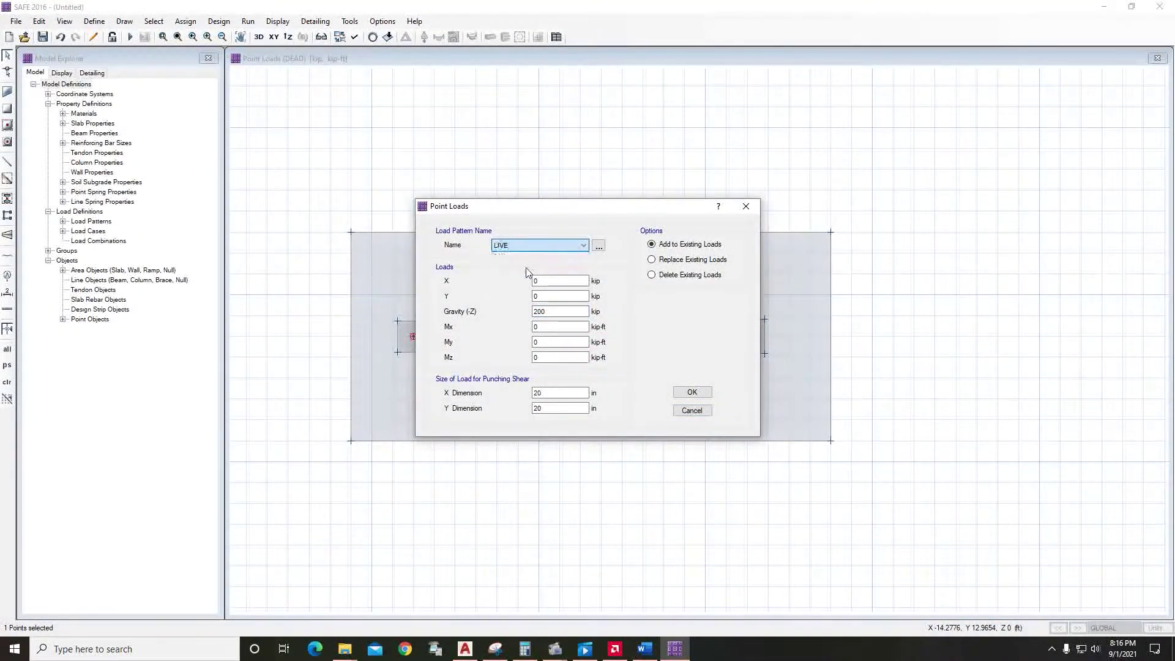
click(692, 393)
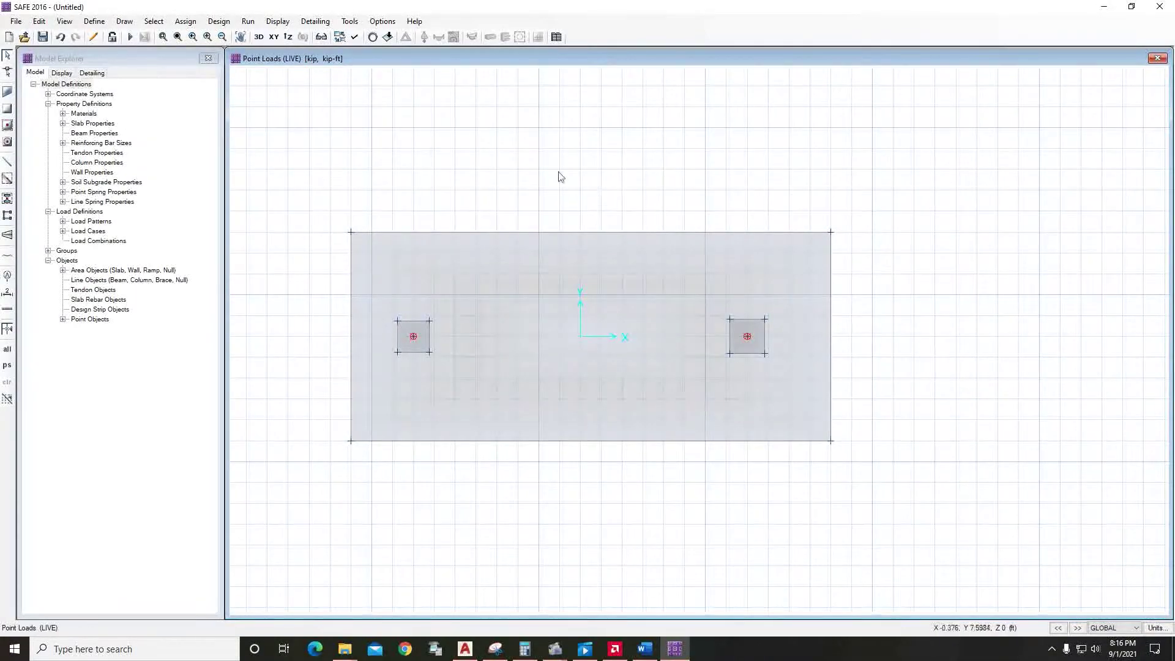
click(259, 36)
shift+middle_drag(520, 231, 748, 245)
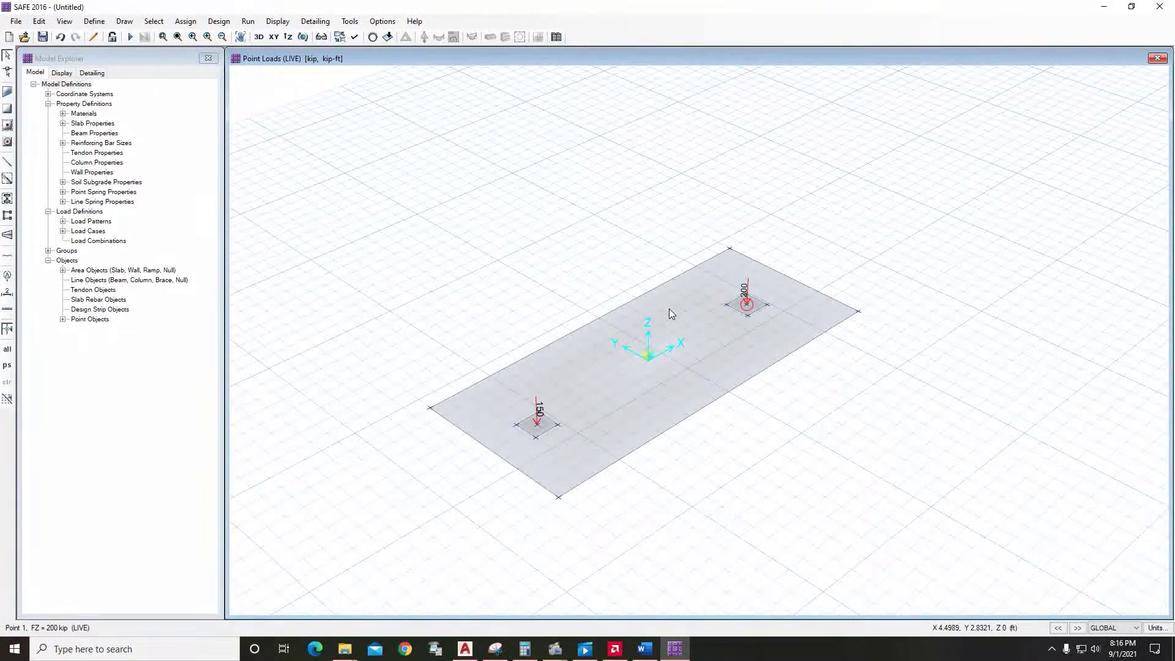
Step: Switch to Word and review the subgrade modulus calculation from ultimate pressure and allowable settlement
click(644, 649)
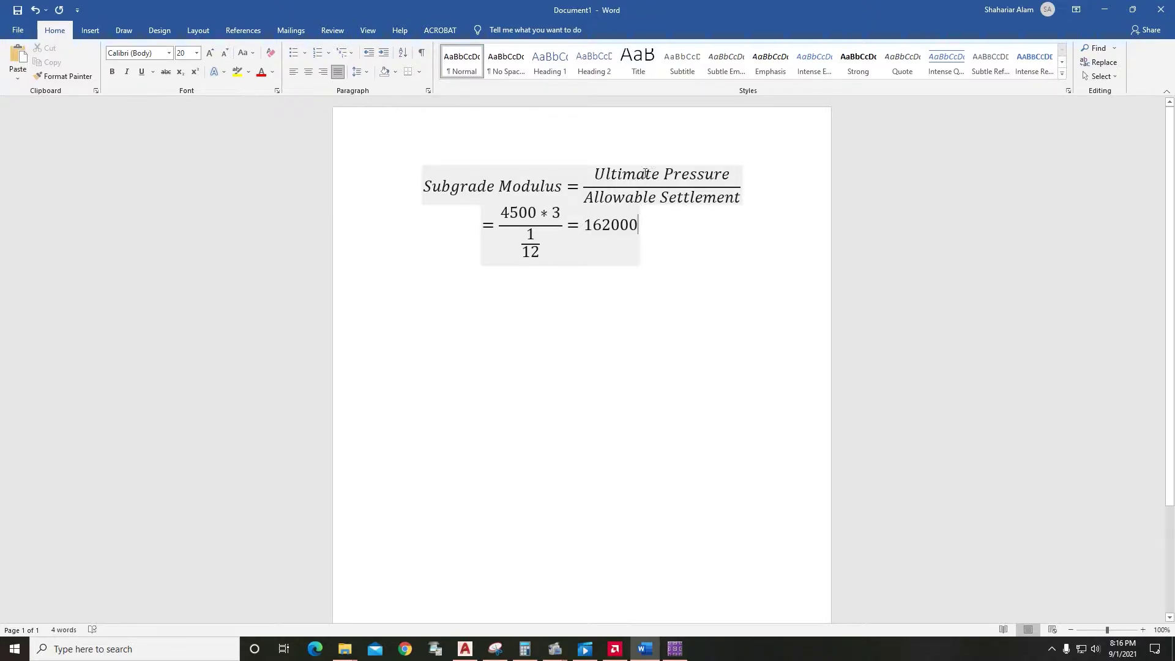
click(503, 212)
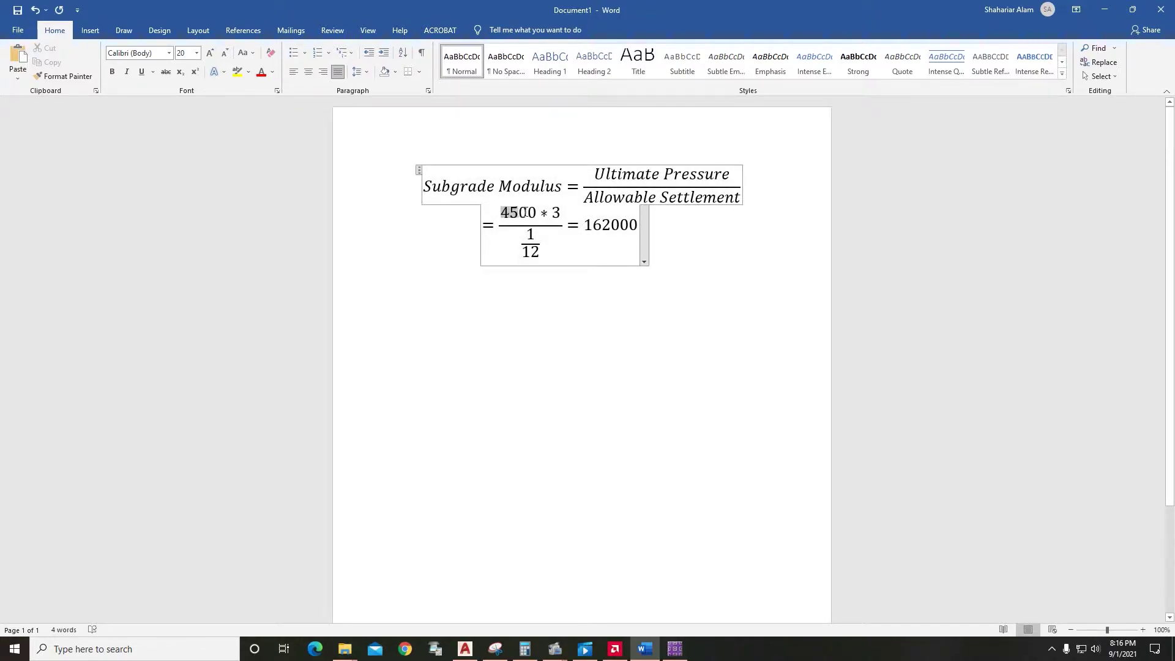
double_click(556, 213)
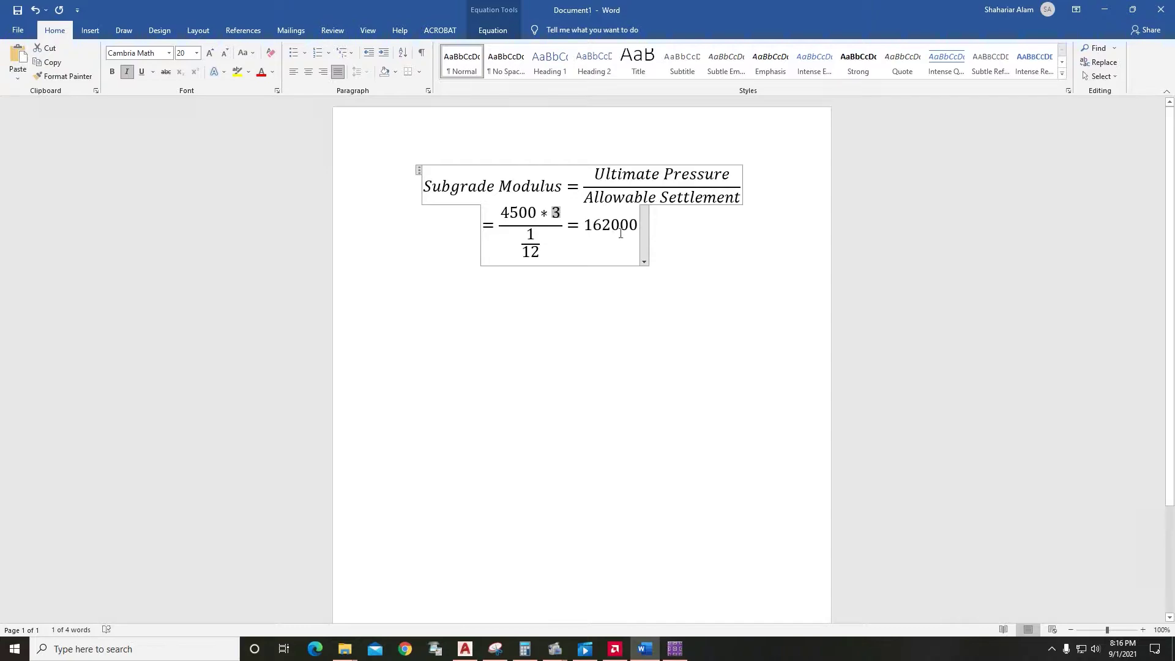
click(554, 213)
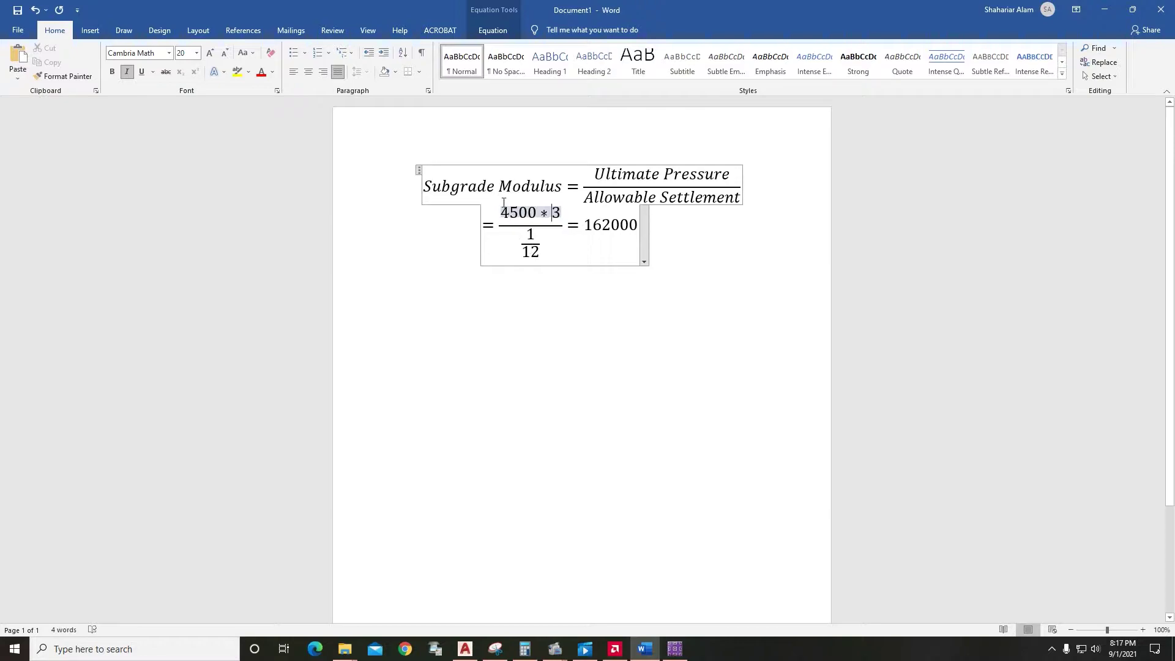
drag(503, 211, 534, 226)
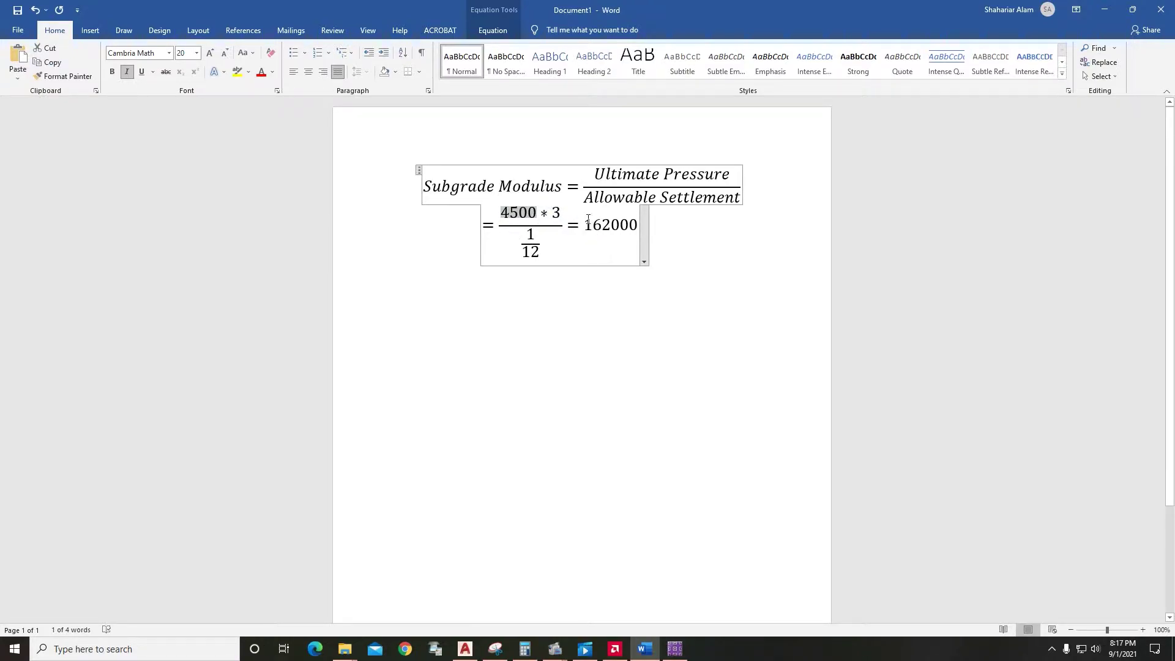
drag(587, 224, 637, 226)
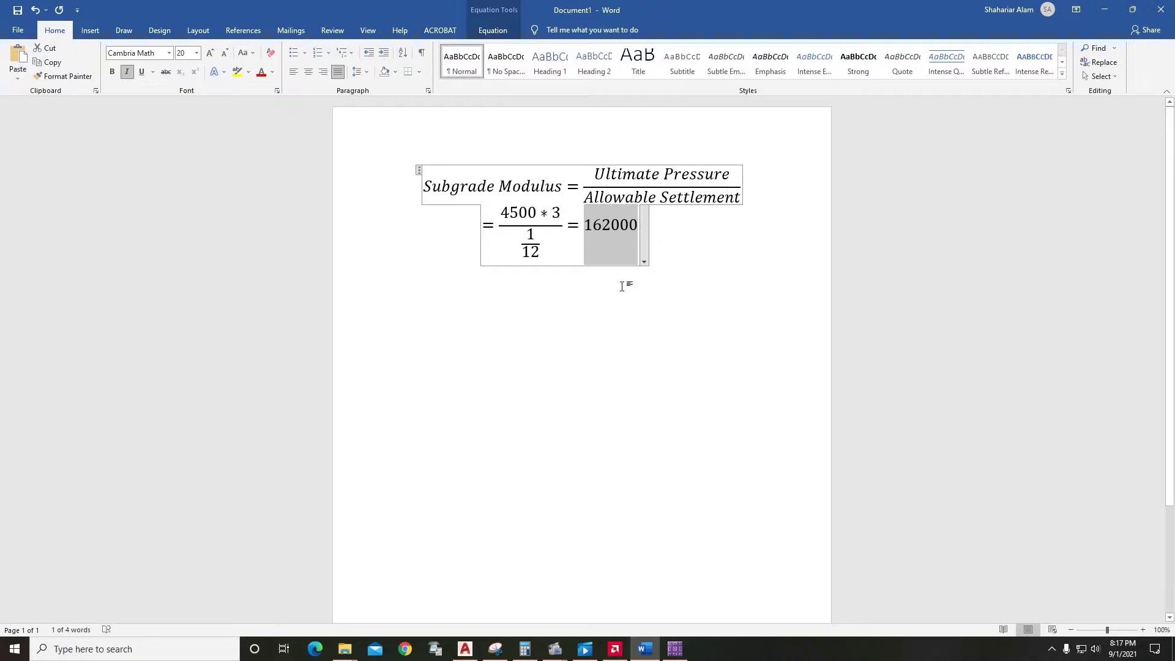
Step: Return to SAFE, set the SOIL1 subgrade modulus to 162000 lb/ft3, and assign SOIL1 to the footing slab
click(675, 649)
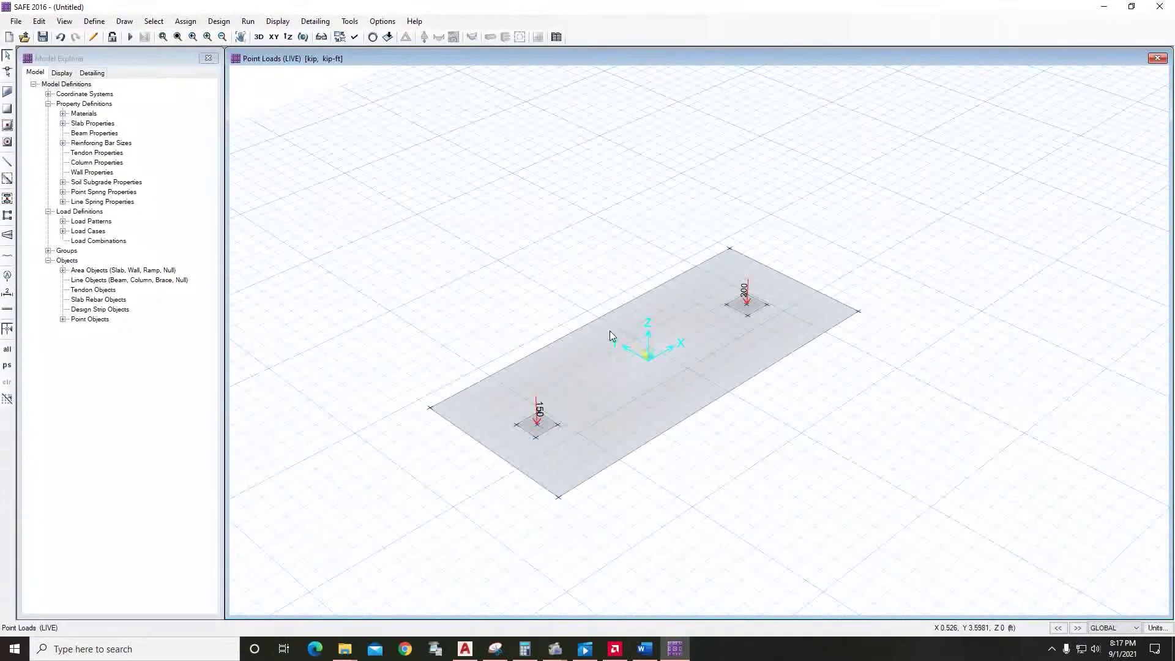
click(637, 315)
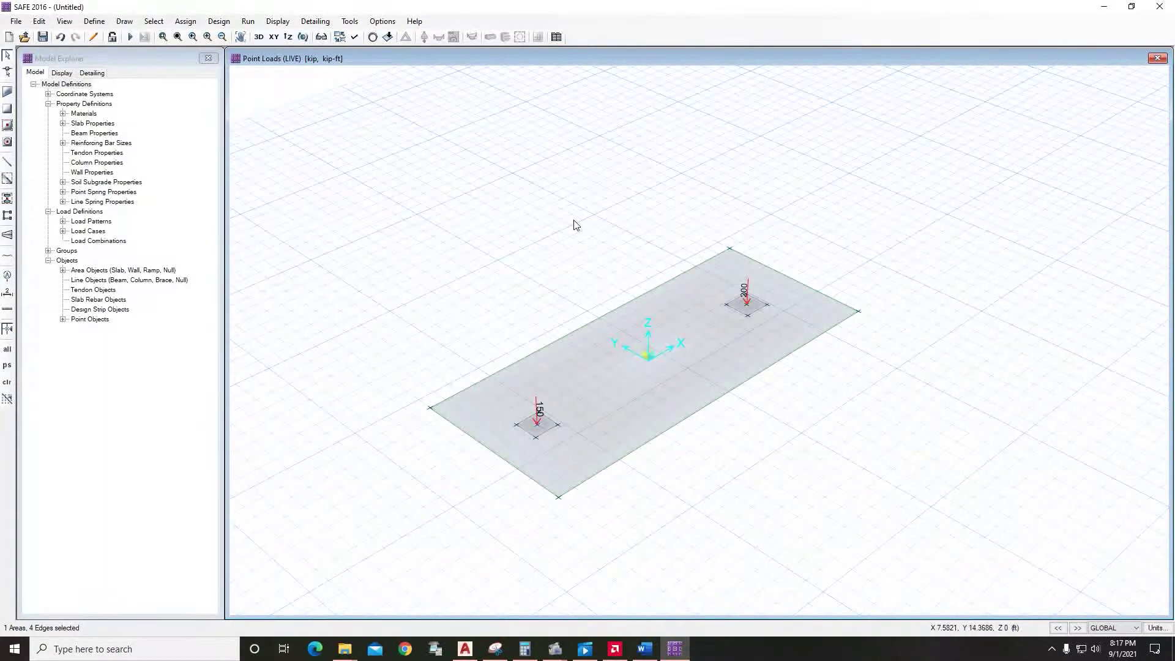
click(185, 21)
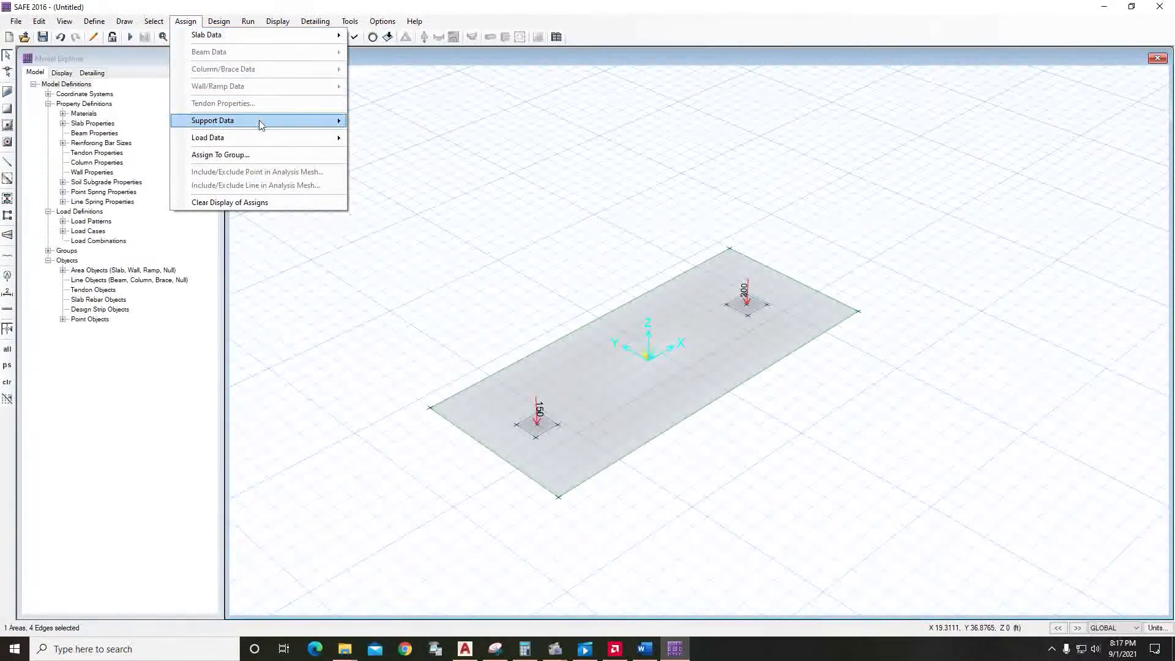
mouse_move(261, 124)
click(426, 123)
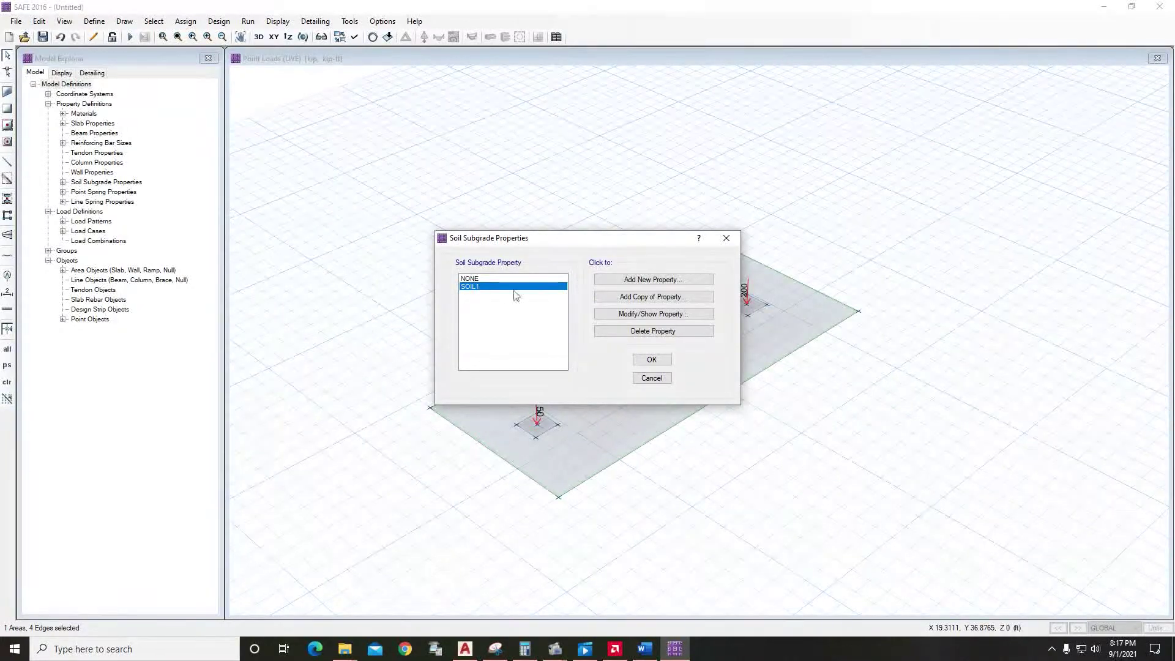
click(640, 314)
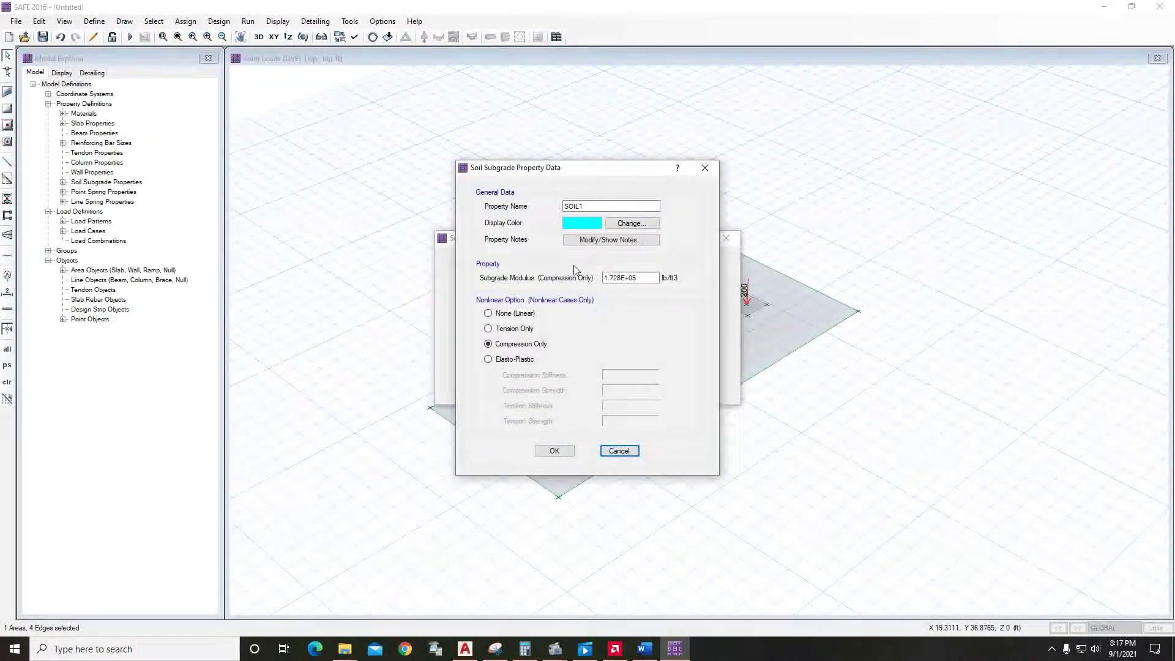
drag(625, 279, 640, 281)
double_click(641, 281)
text(162000)
click(560, 448)
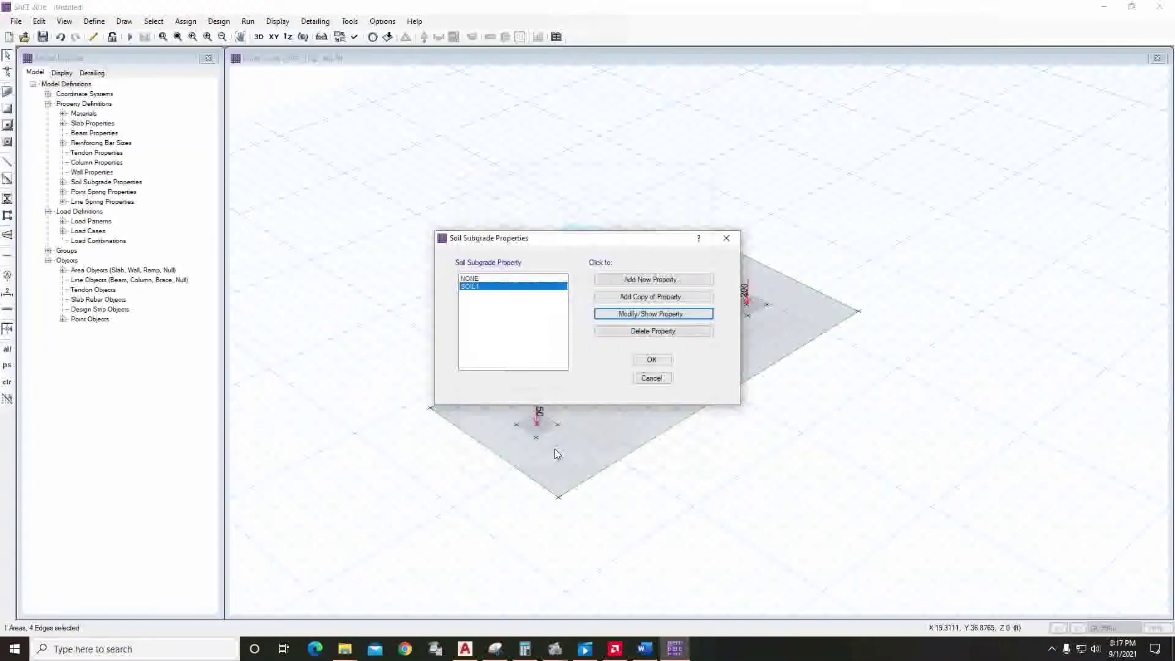
click(664, 353)
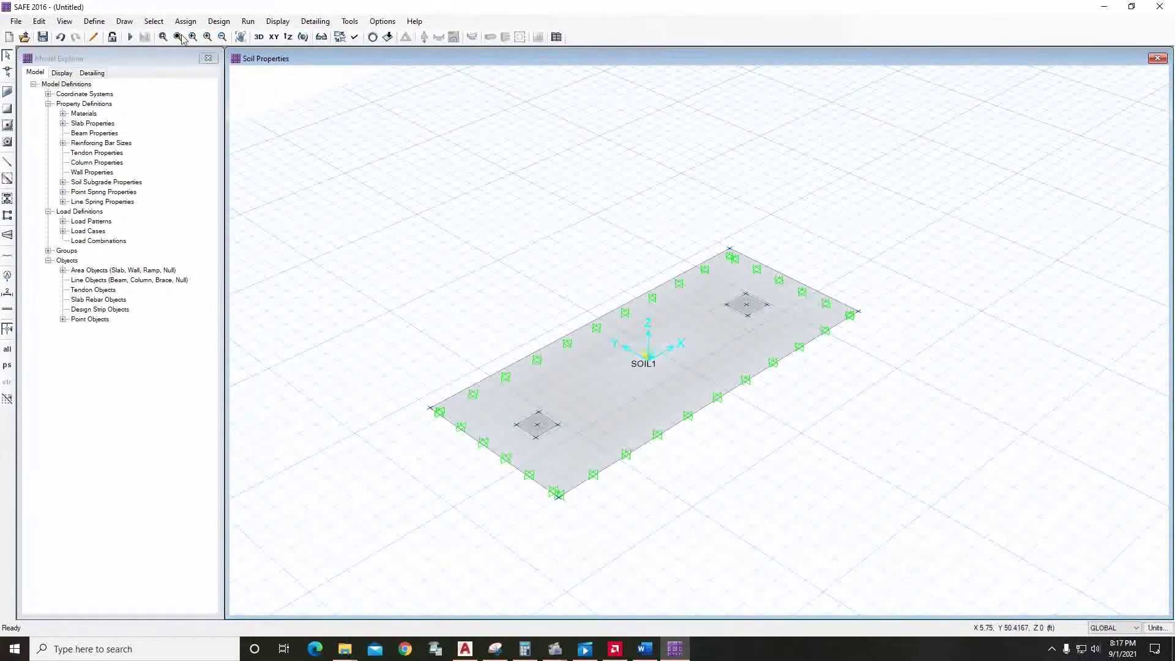
Step: Generate default design load combinations for the Strength (Ultimate) and Service - Normal design types only
click(95, 21)
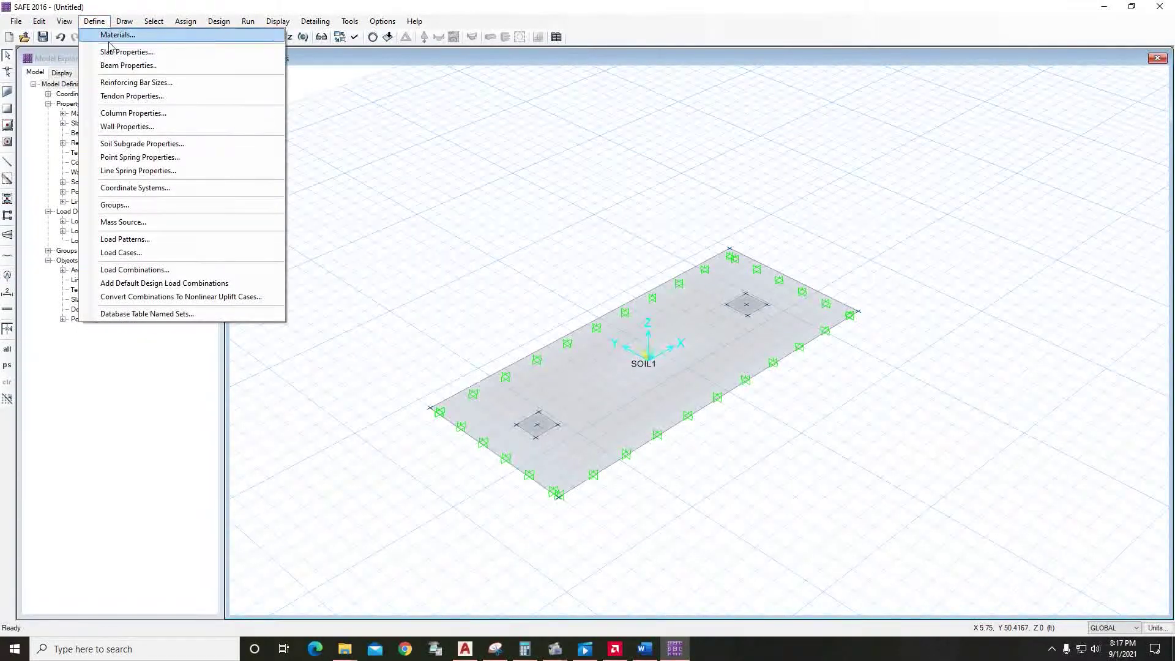
click(196, 272)
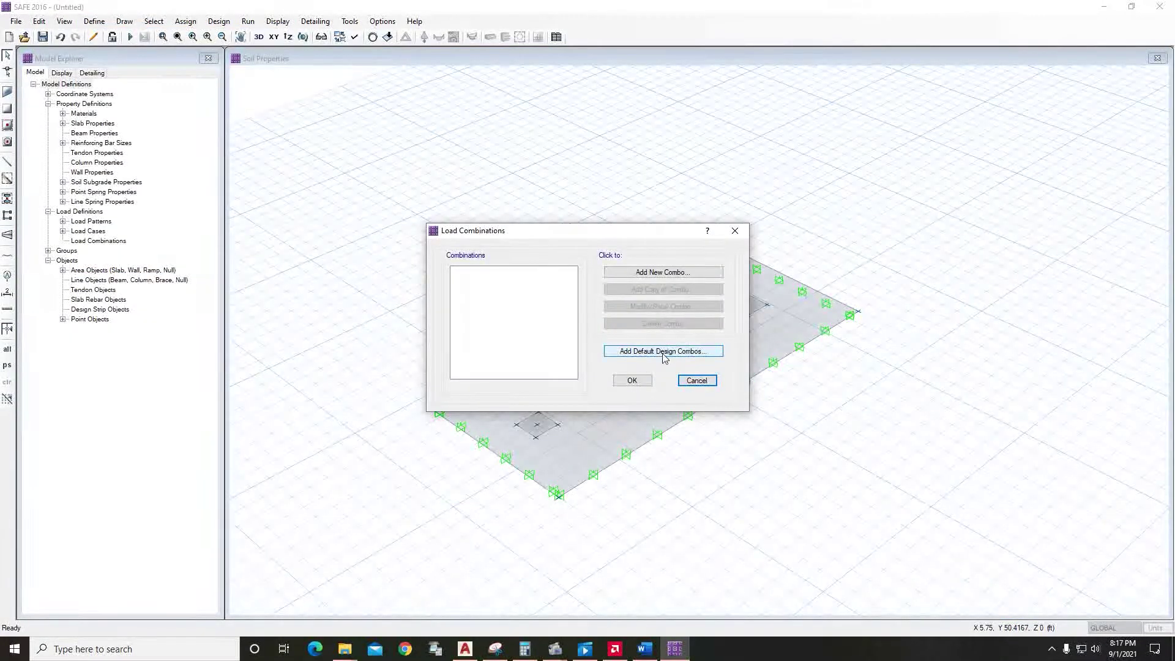
click(718, 354)
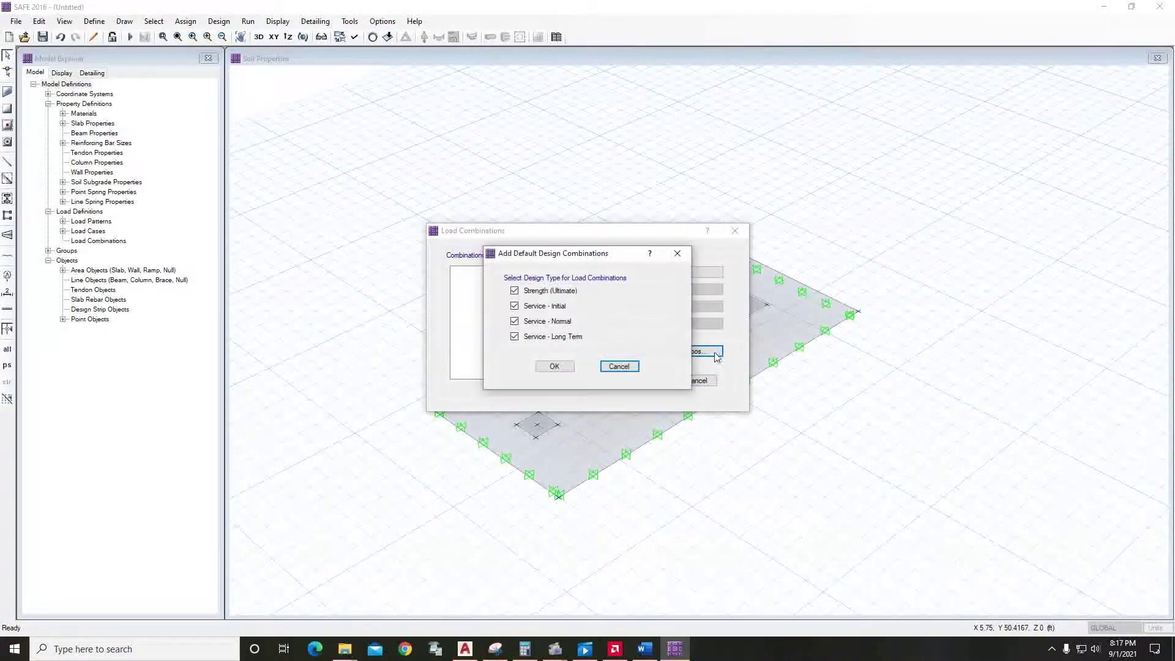
click(516, 308)
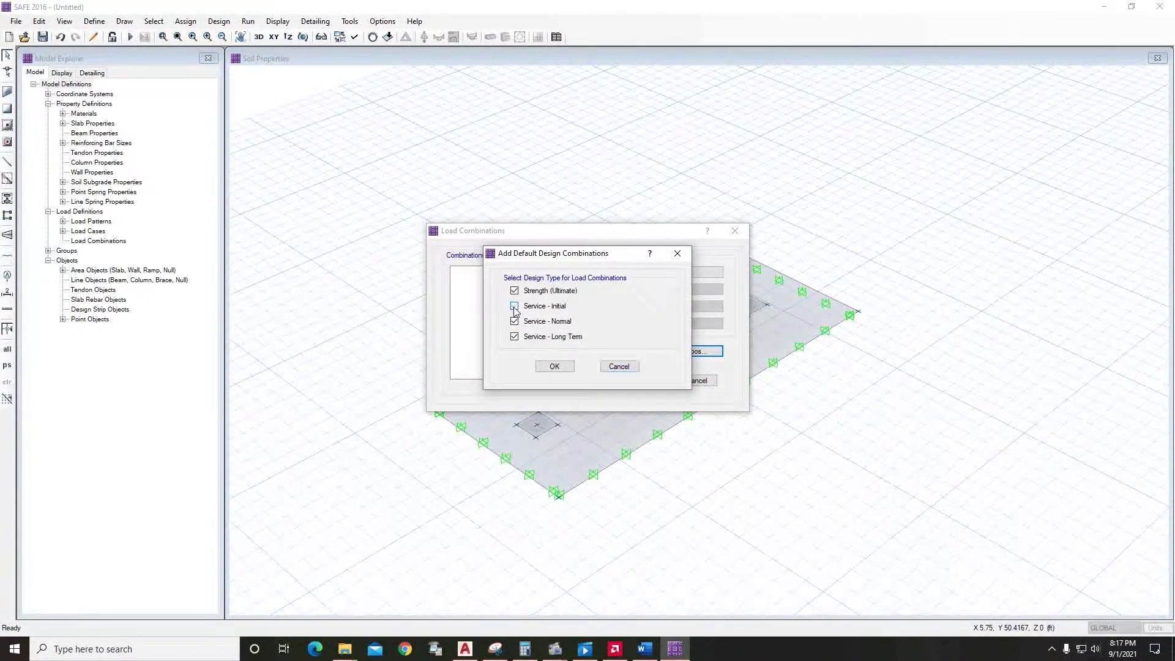
click(558, 364)
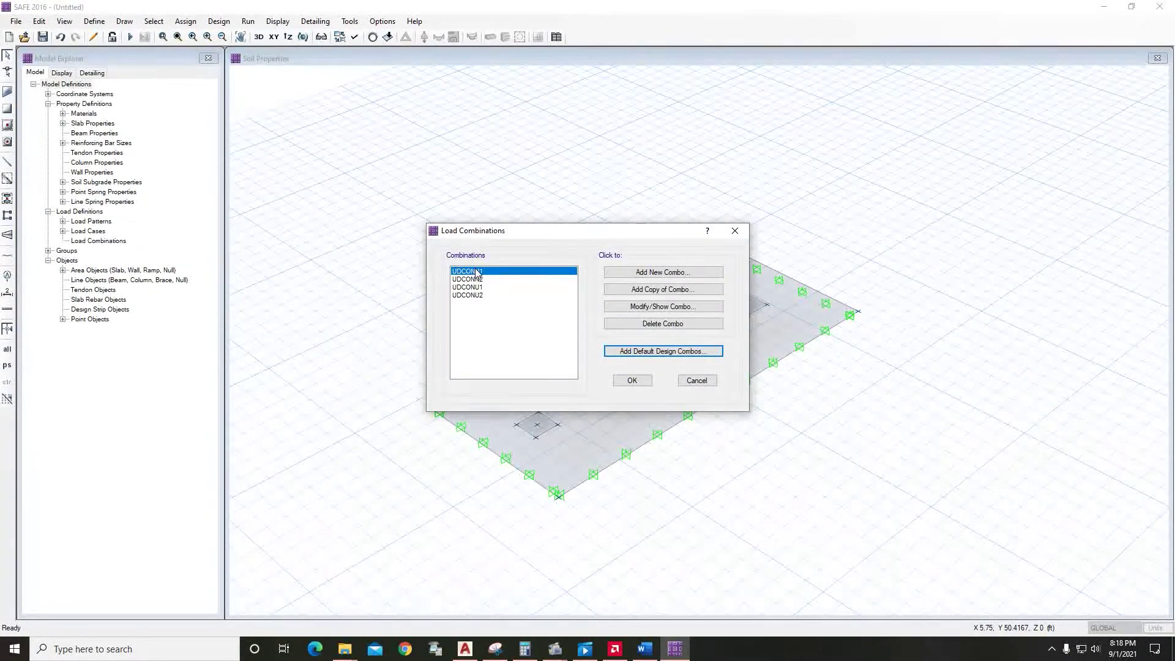
Step: Review and delete the dead-only UDCONN1 combination, and rename the UDCONN2 combination as D + L
click(643, 306)
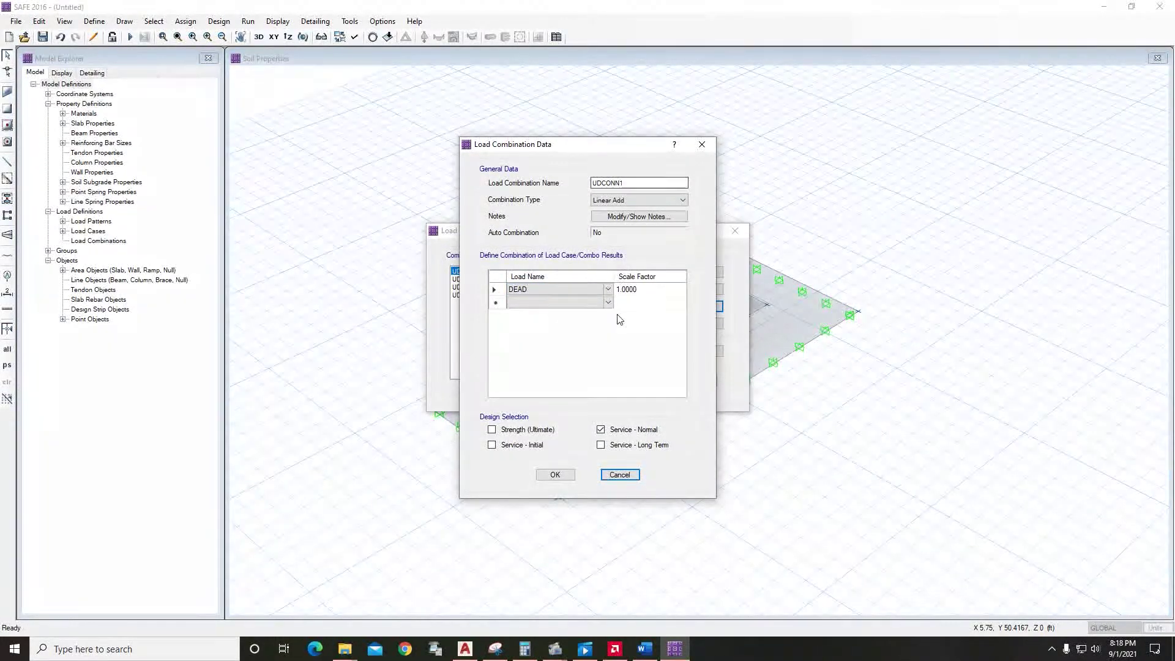
click(619, 475)
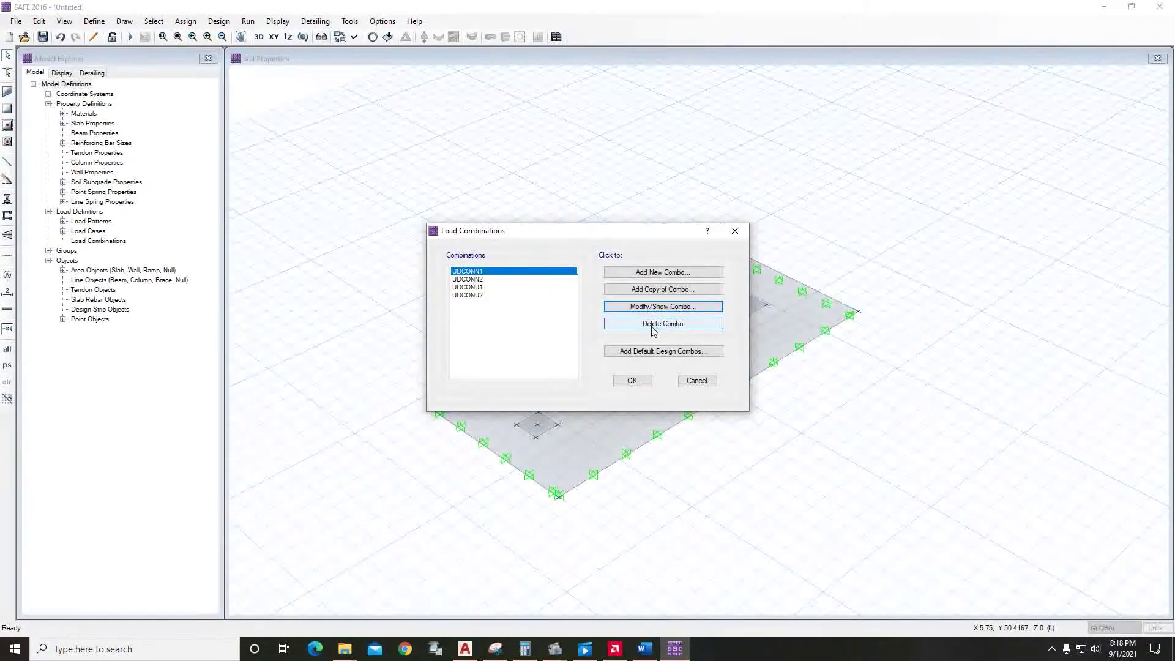
click(493, 280)
click(649, 306)
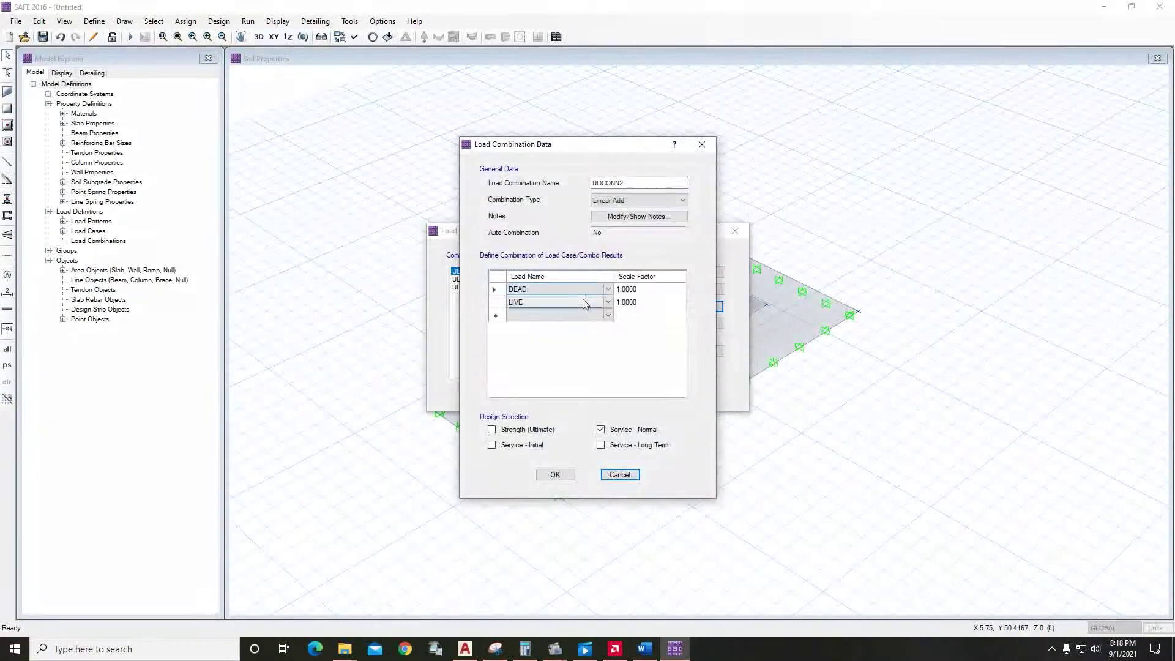
double_click(629, 182)
text(D + L)
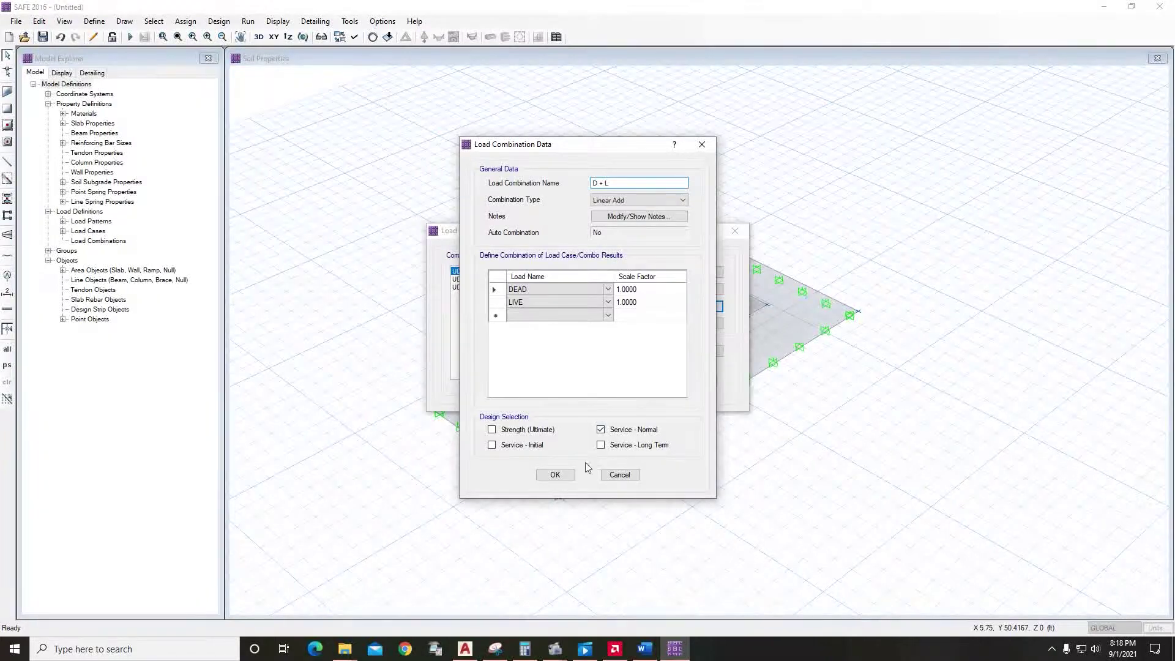
click(555, 475)
Step: Rename the UDCONU1 load combination as 1.4 D
click(469, 280)
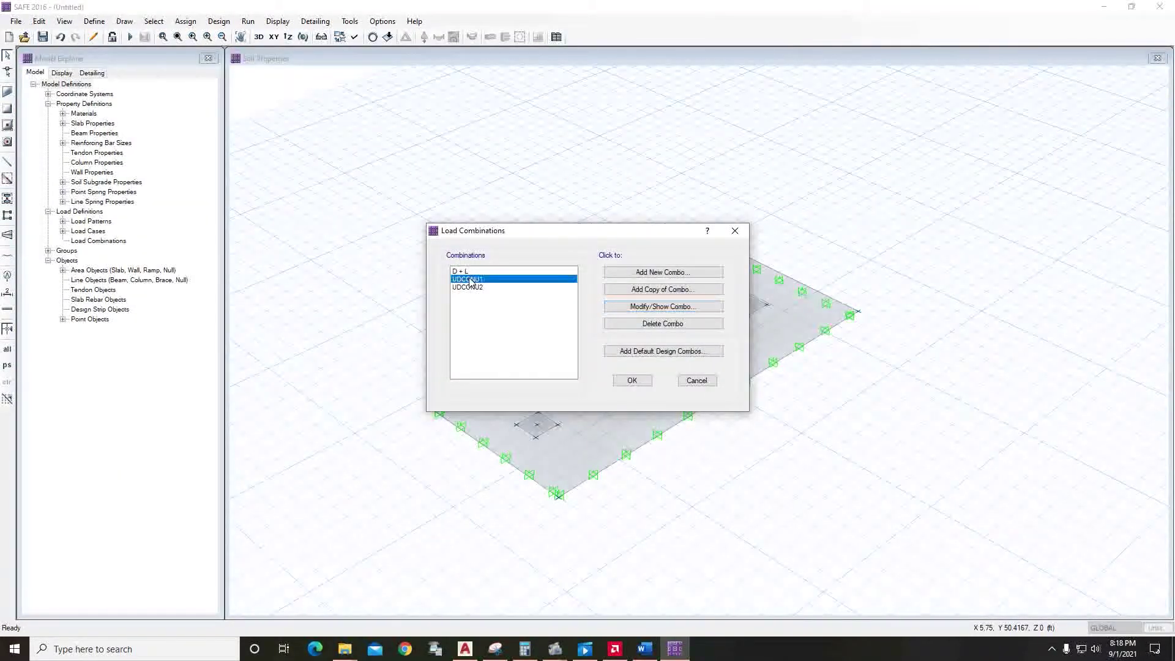
click(660, 306)
double_click(639, 187)
text(1.4 D)
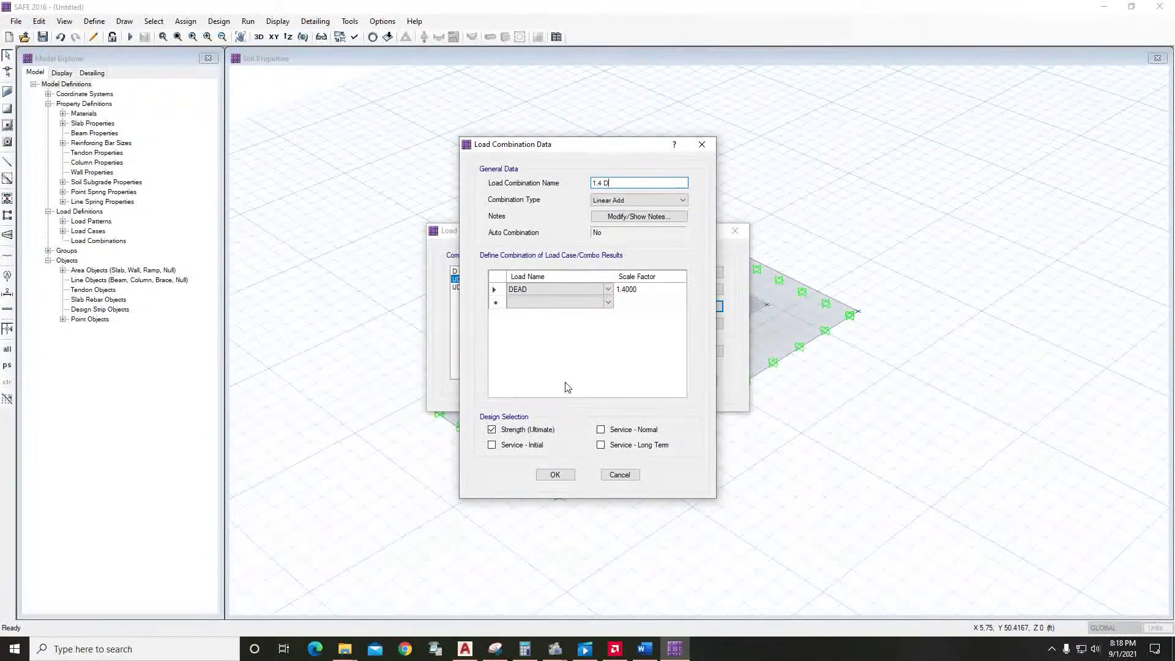
click(554, 474)
Step: Rename the UDCONU2 load combination as 1.2D + 1.6L and accept the load combination definitions
click(483, 287)
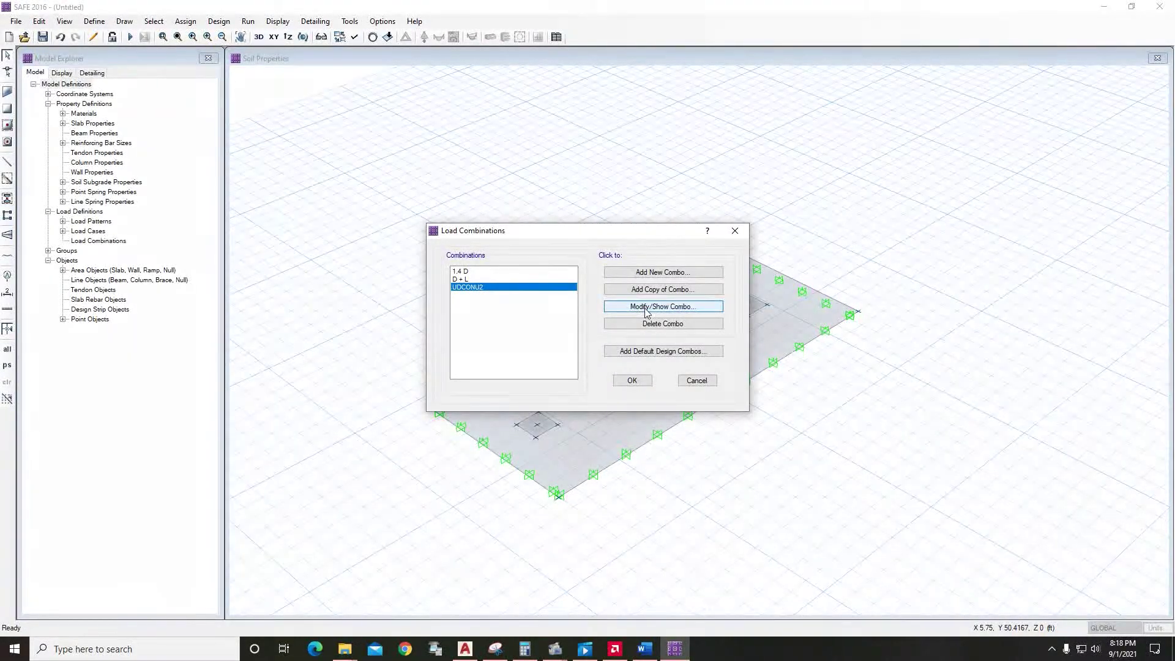
click(646, 307)
double_click(632, 184)
text(D +)
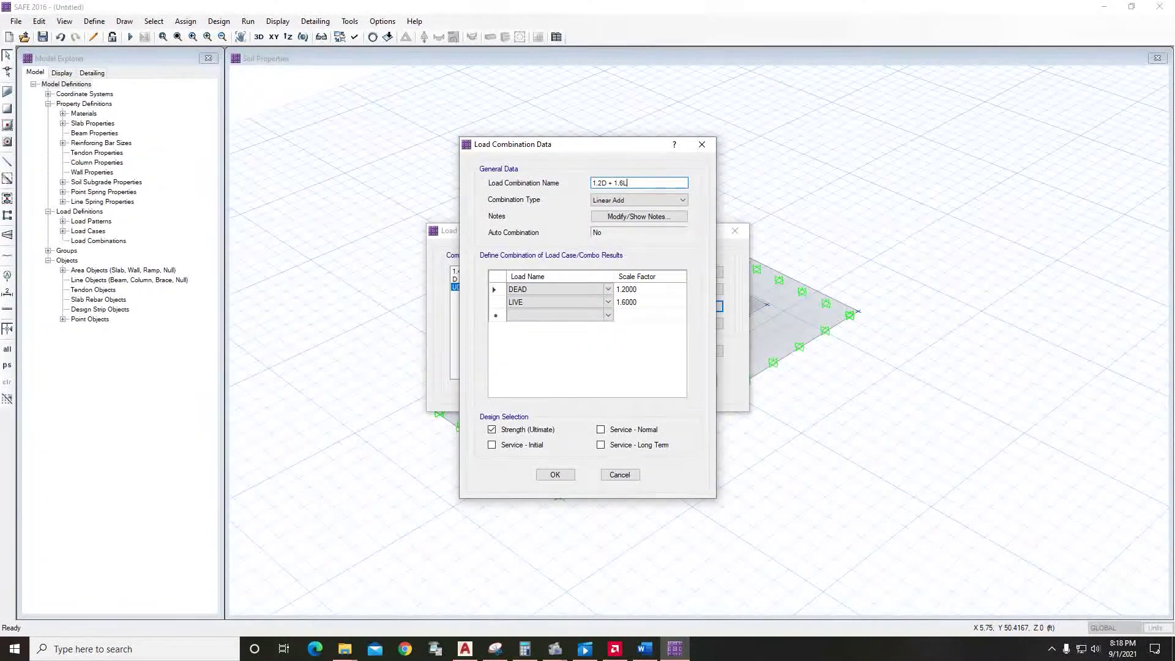
click(555, 475)
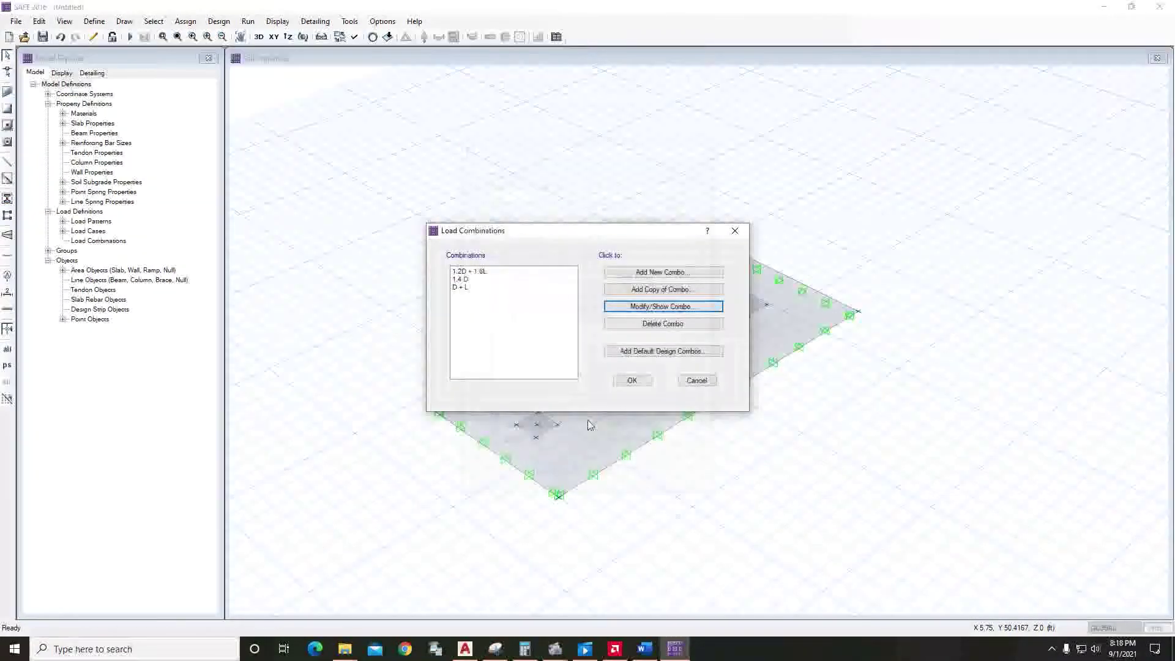
click(633, 381)
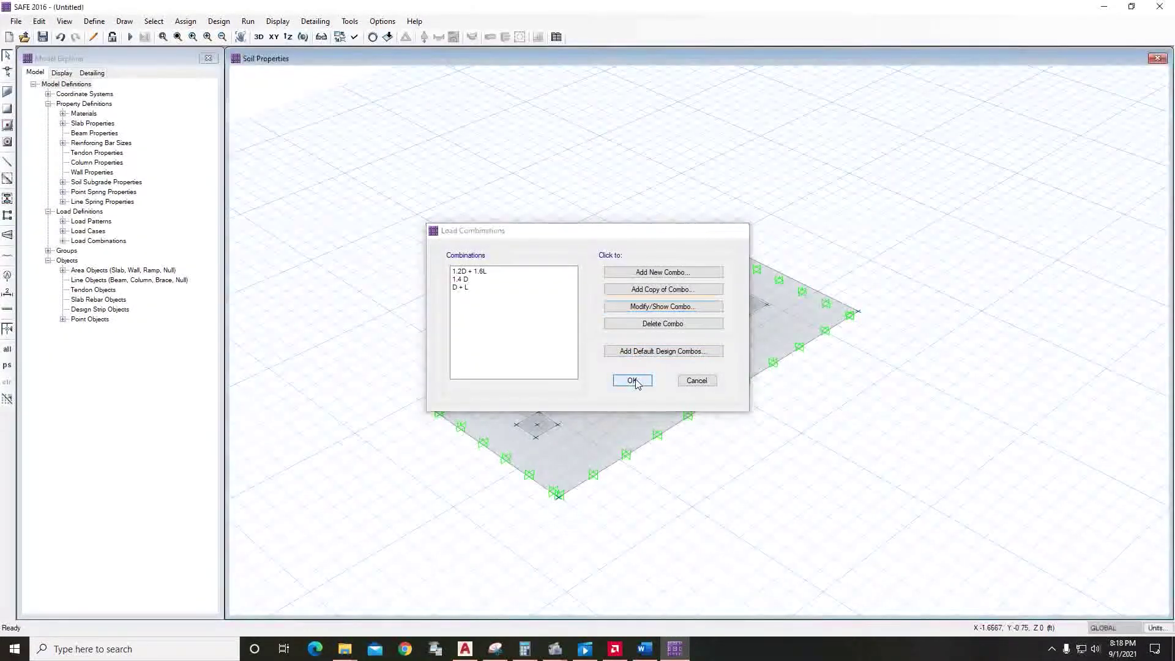
Step: Run the analysis and design, saving the model as combined5.FDB in New folder (5)
click(248, 22)
click(294, 52)
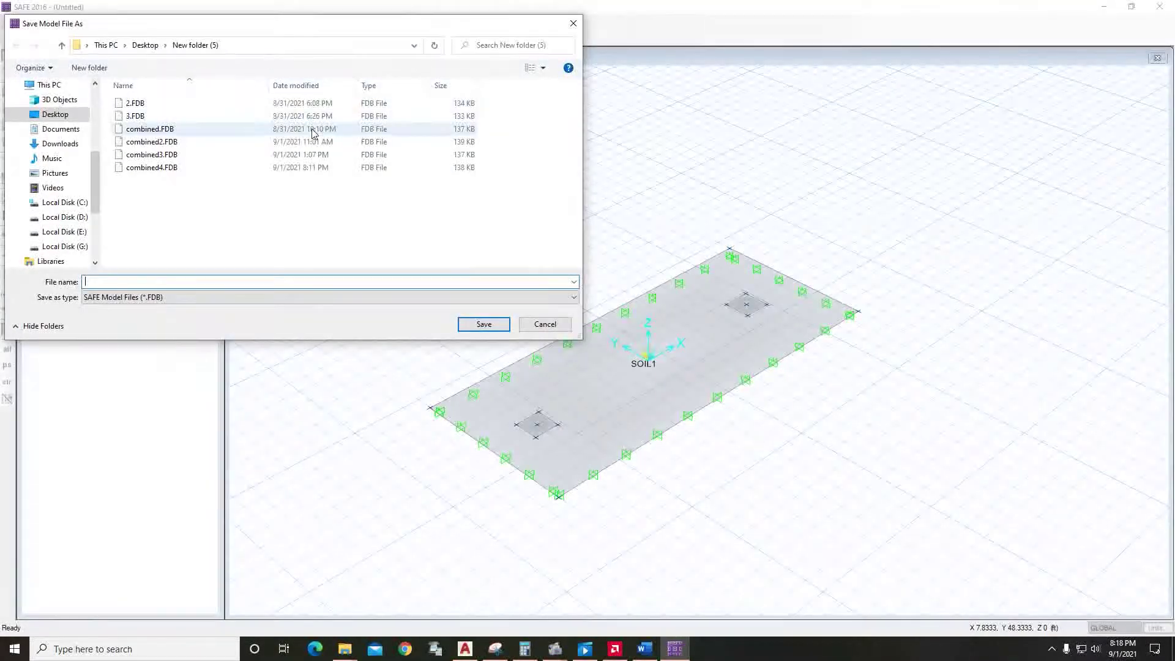
click(184, 167)
click(123, 282)
click(124, 282)
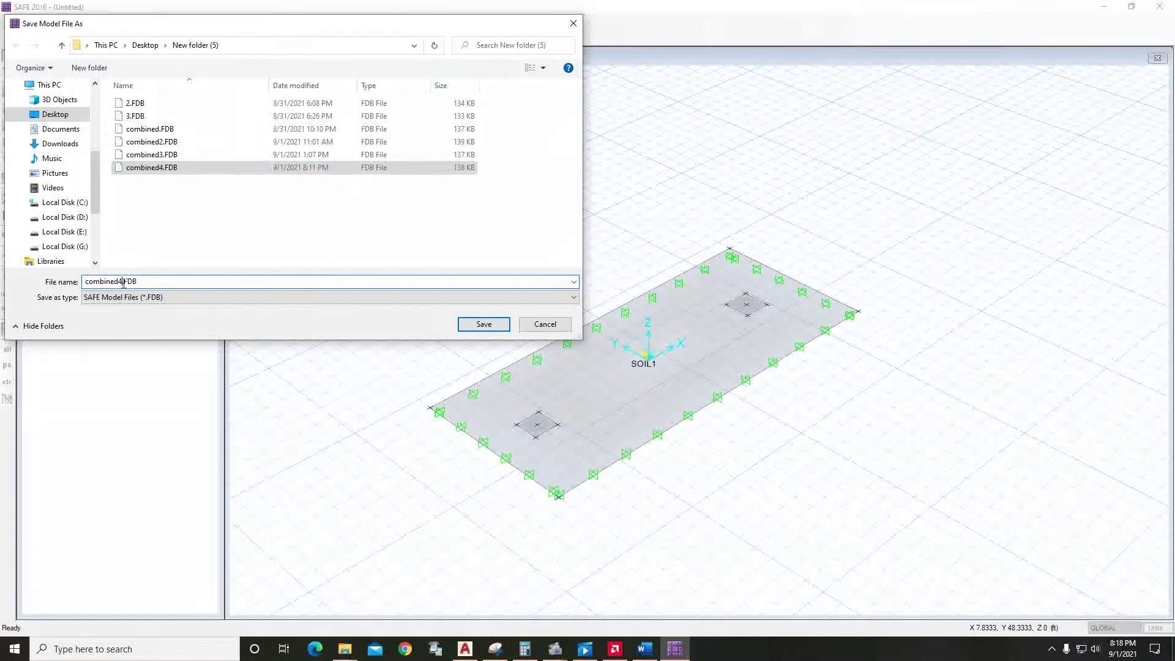
key(BackSpace)
text(5)
click(484, 324)
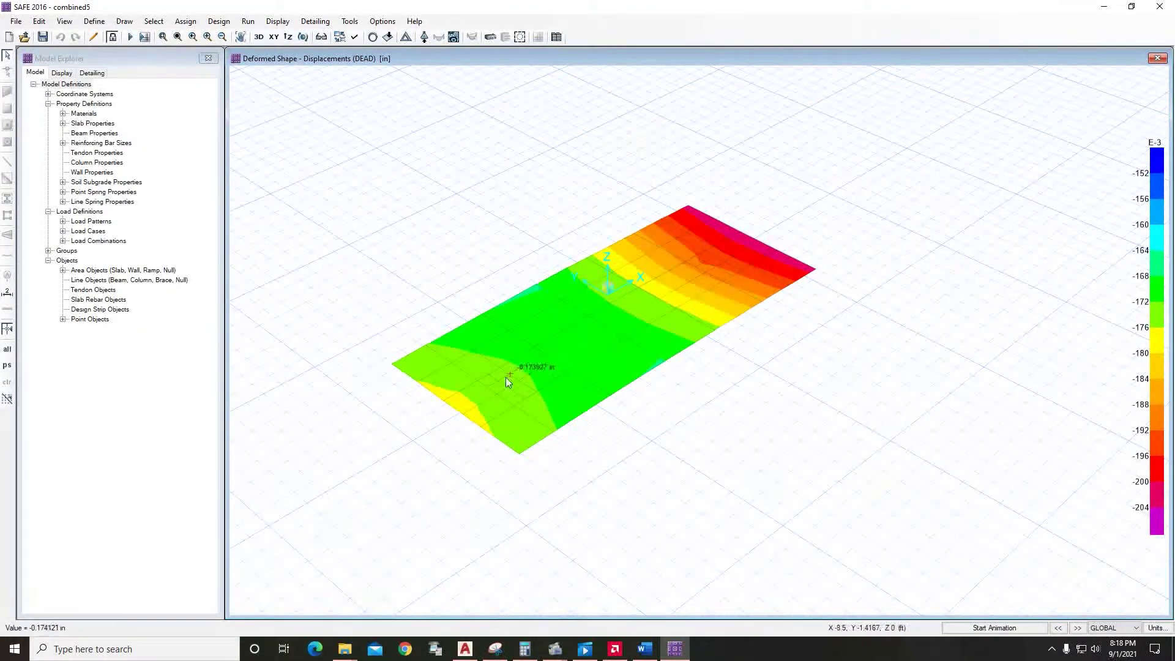
Step: Inspect the dead-load displacements of the footing, and display the punching shear capacity ratios of both columns in plan view
mouse_move(754, 249)
mouse_move(656, 281)
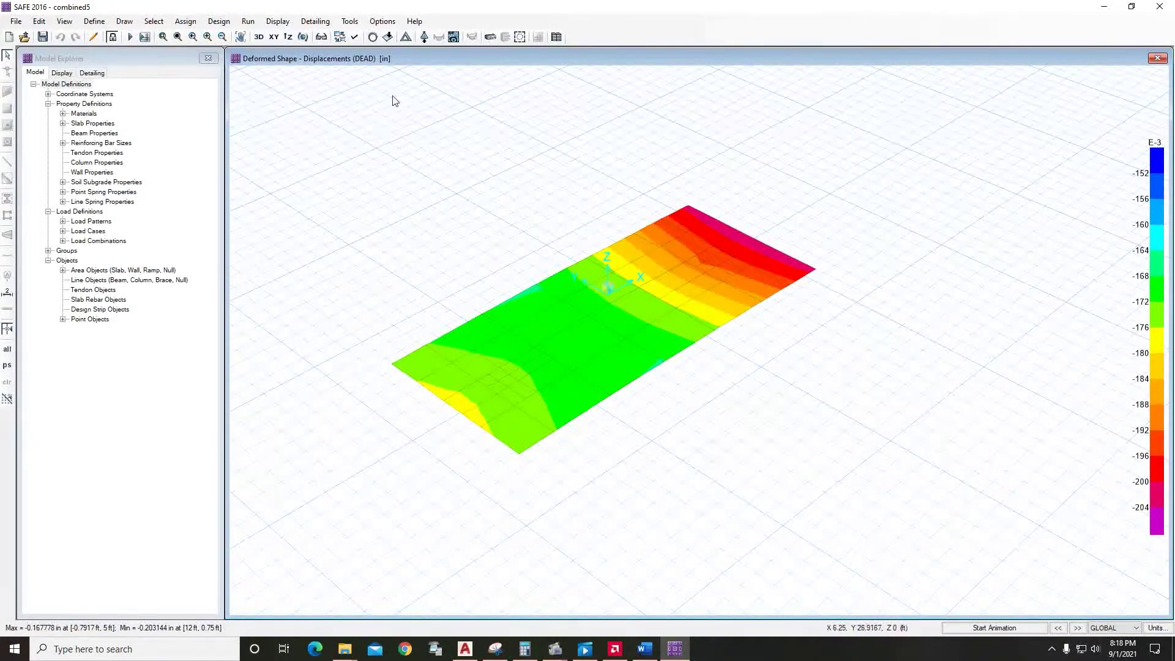
click(278, 20)
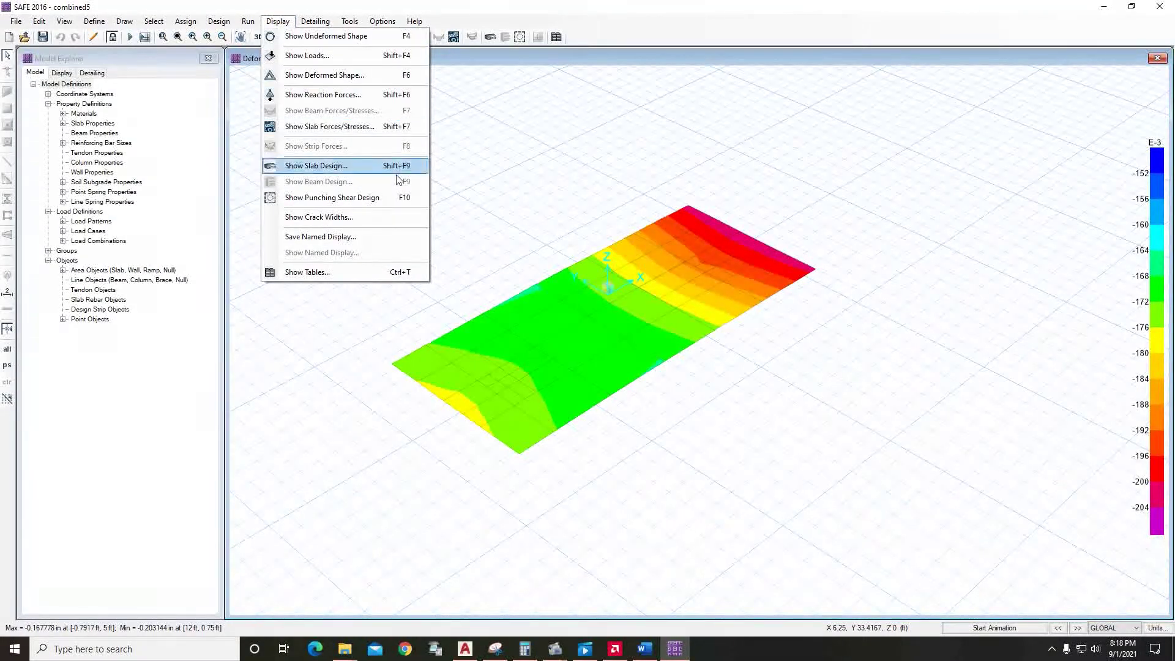
click(355, 198)
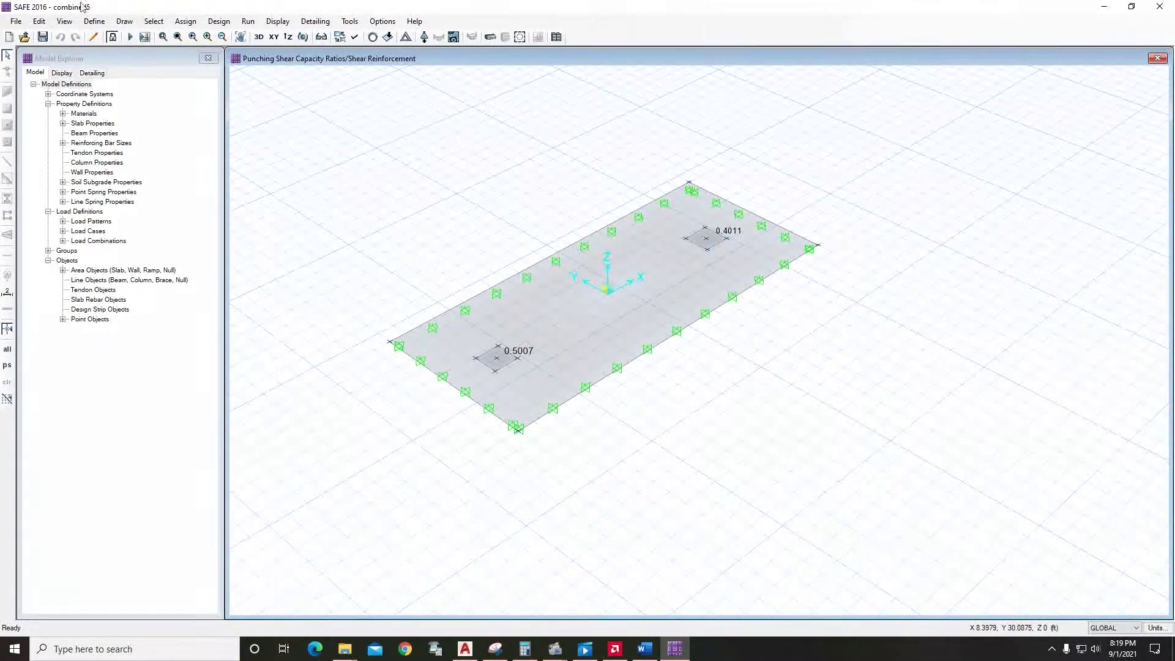
click(94, 21)
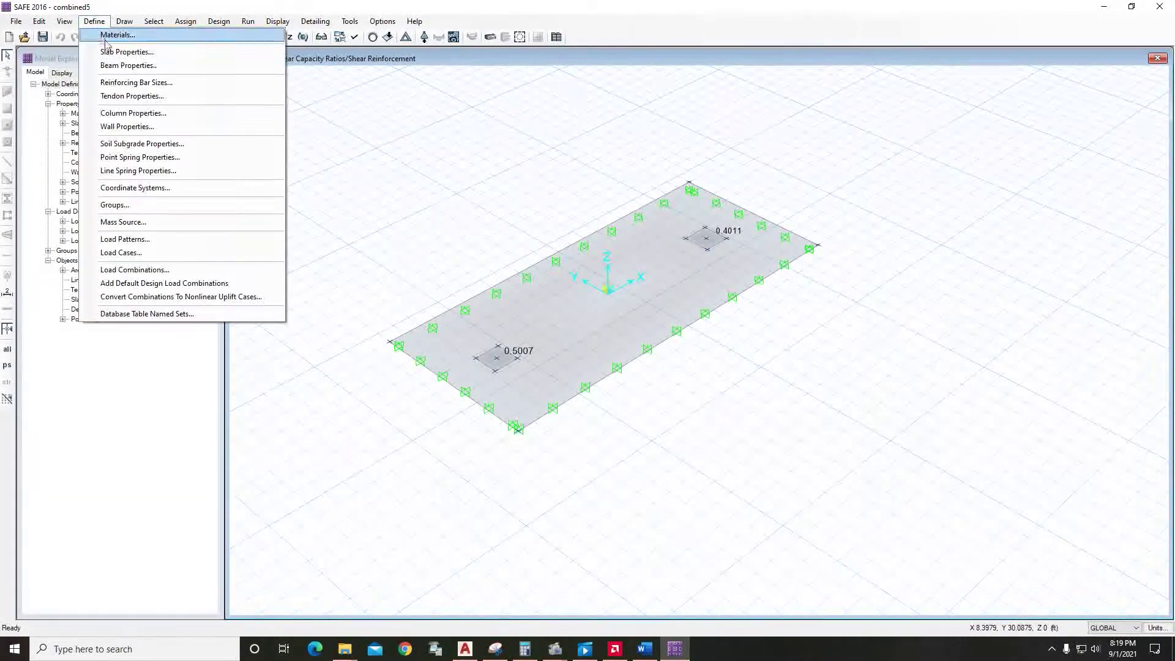
click(533, 142)
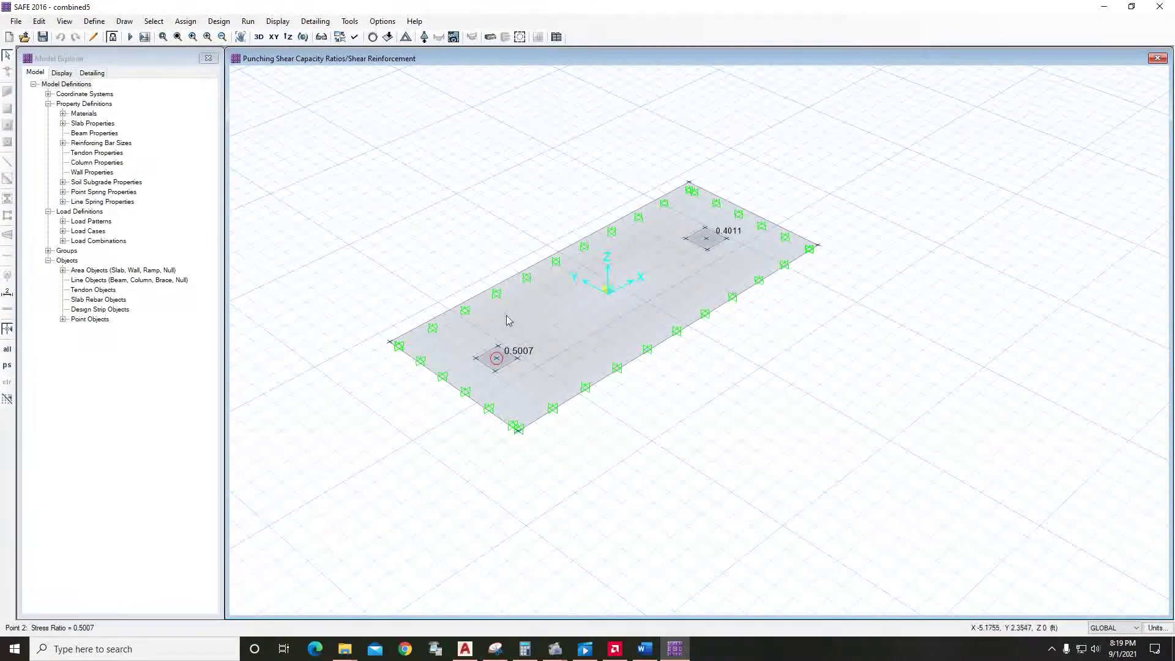
click(273, 38)
scroll(731, 329, up, 4)
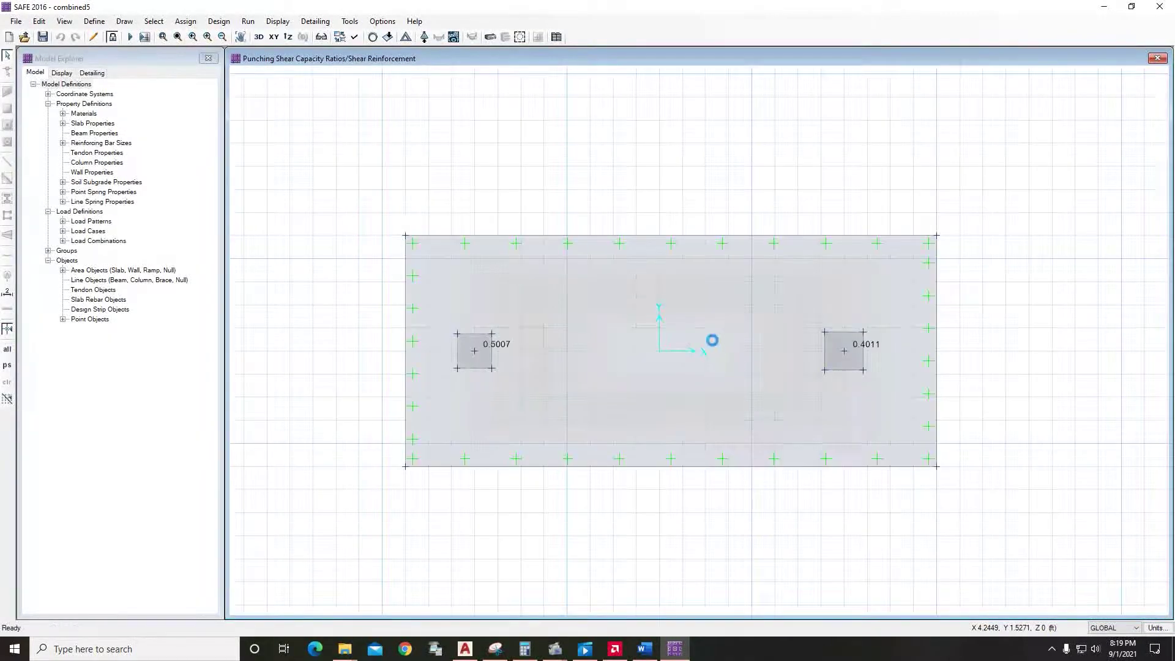
Step: Switch to the Snipping Tool and review the design strip layout and widths on the annotated footing sketch
click(496, 648)
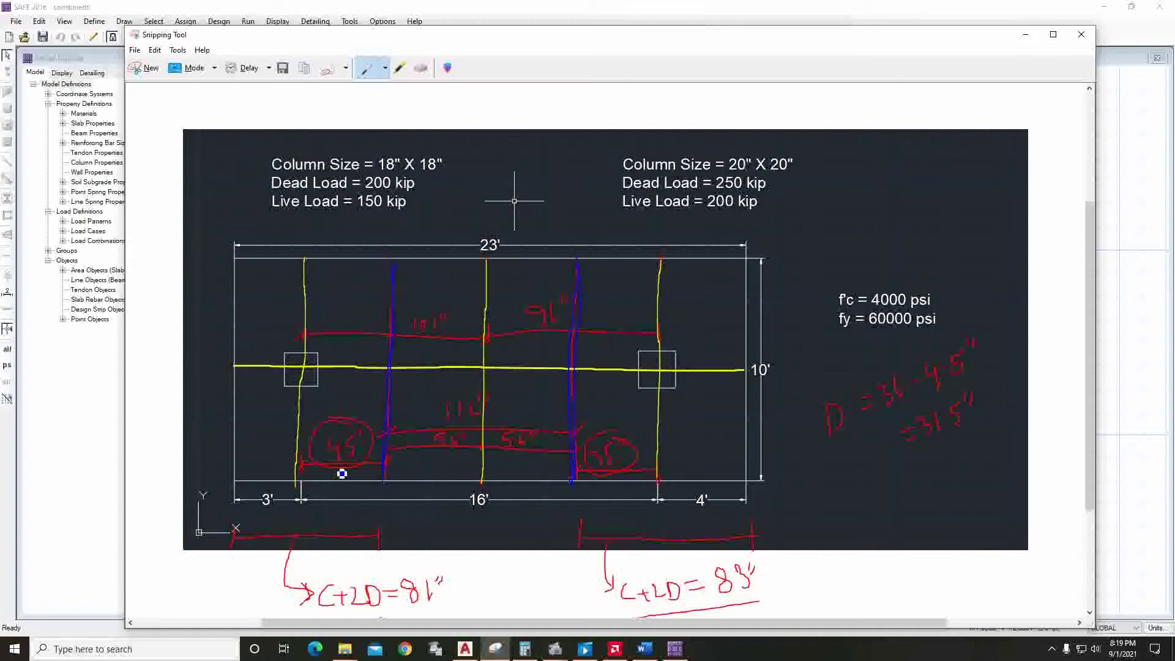
scroll(509, 472, down, 1)
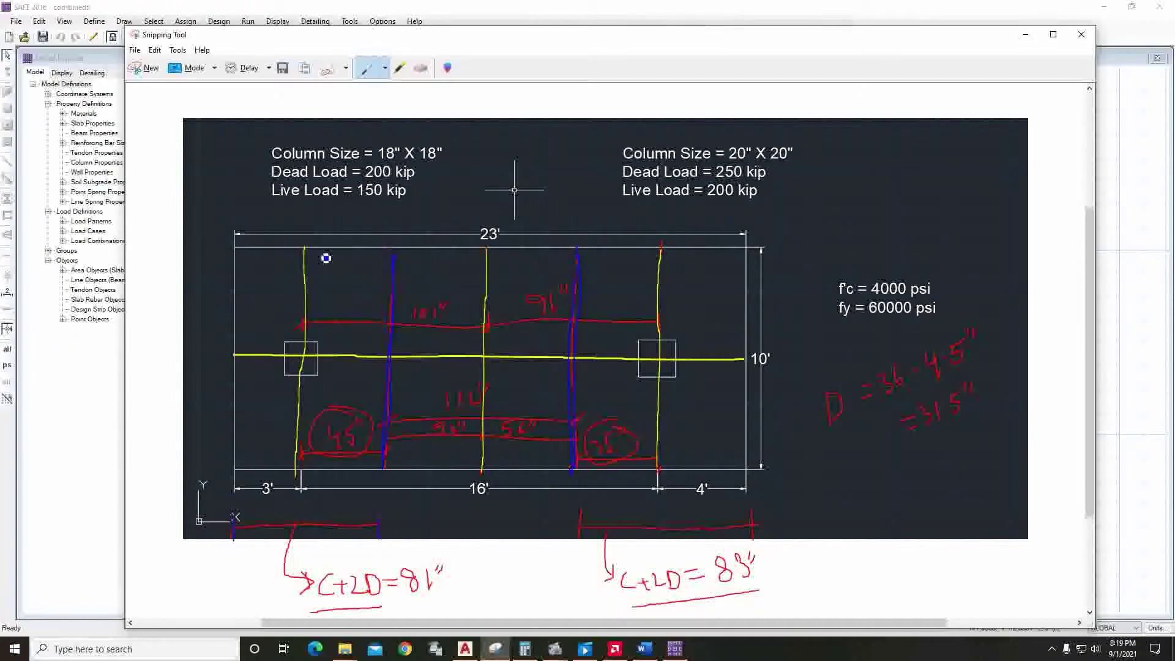
scroll(355, 581, down, 1)
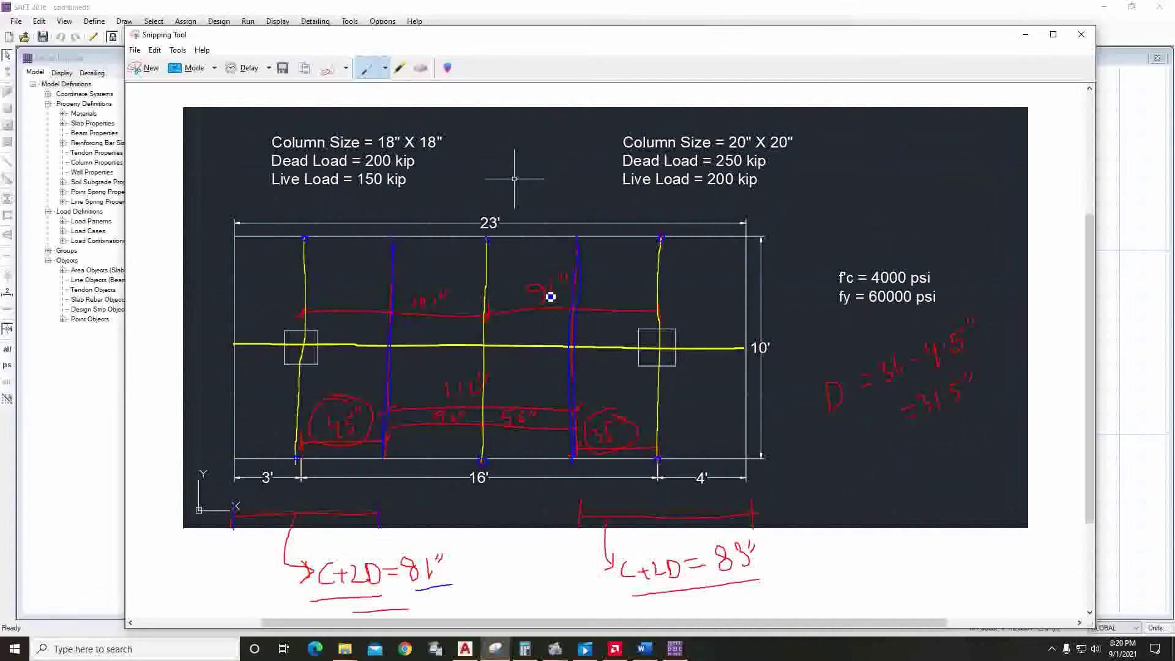
click(1026, 34)
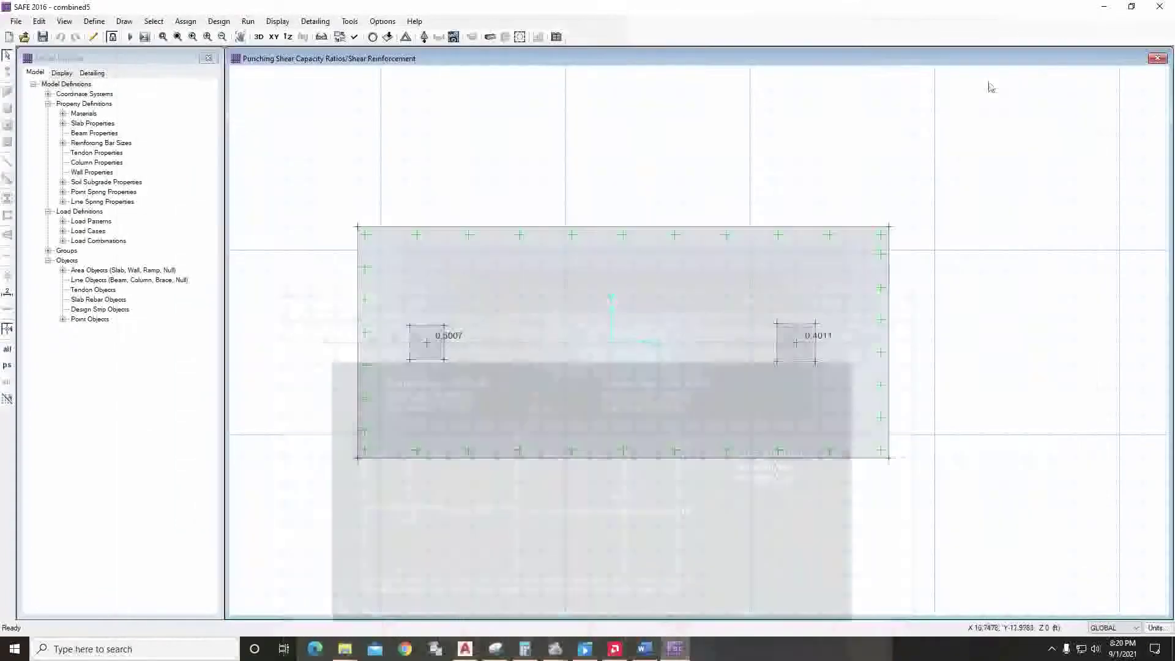
Step: Unlock the model and draw points offset 3 ft in X from the two left corners of the footing slab
click(112, 37)
click(627, 367)
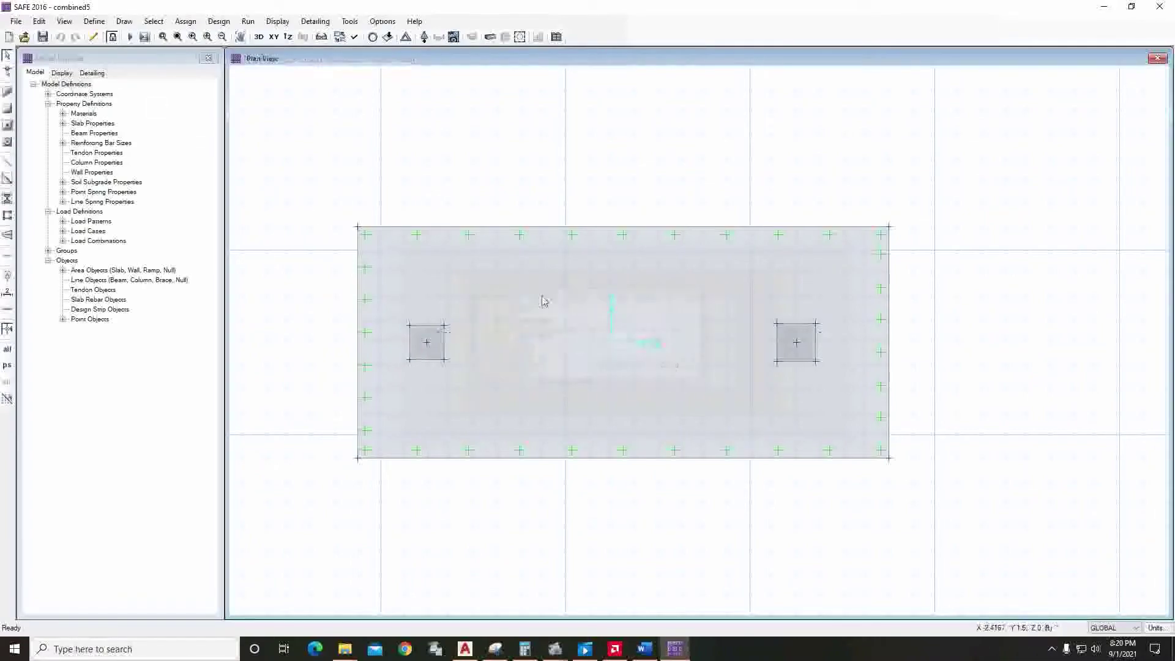
click(124, 21)
click(219, 214)
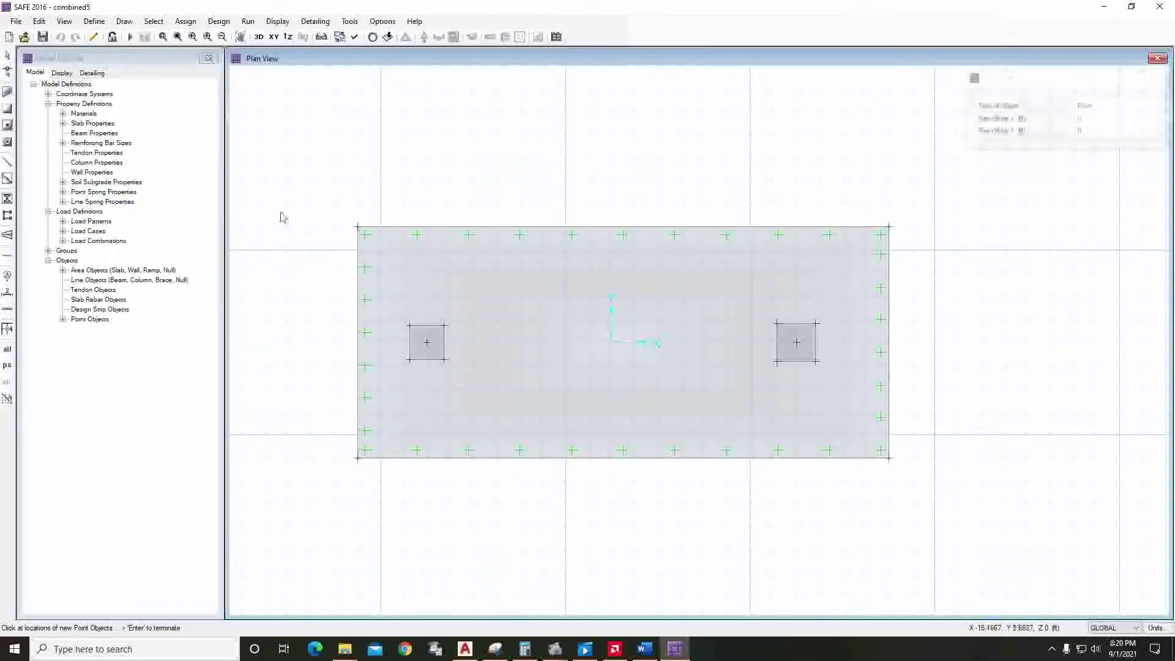
click(1094, 119)
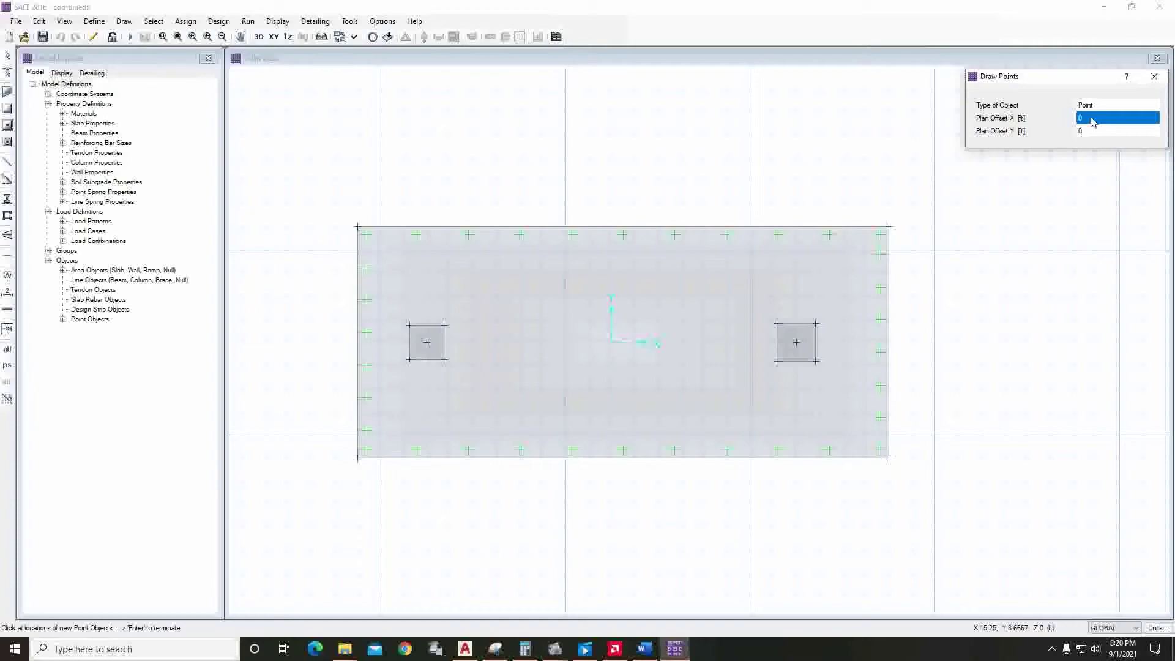
text(3)
click(358, 227)
click(359, 458)
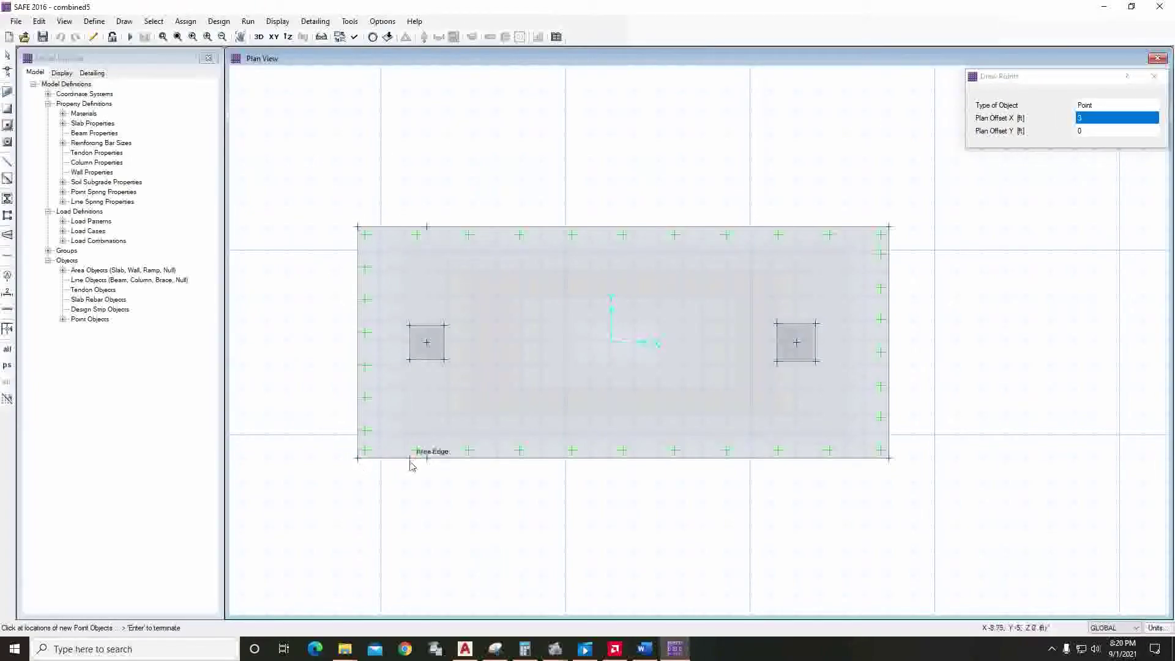
Step: Draw points 101 in further along X on both long slab edges, checking the spacing on the Snipping Tool sketch
click(1106, 119)
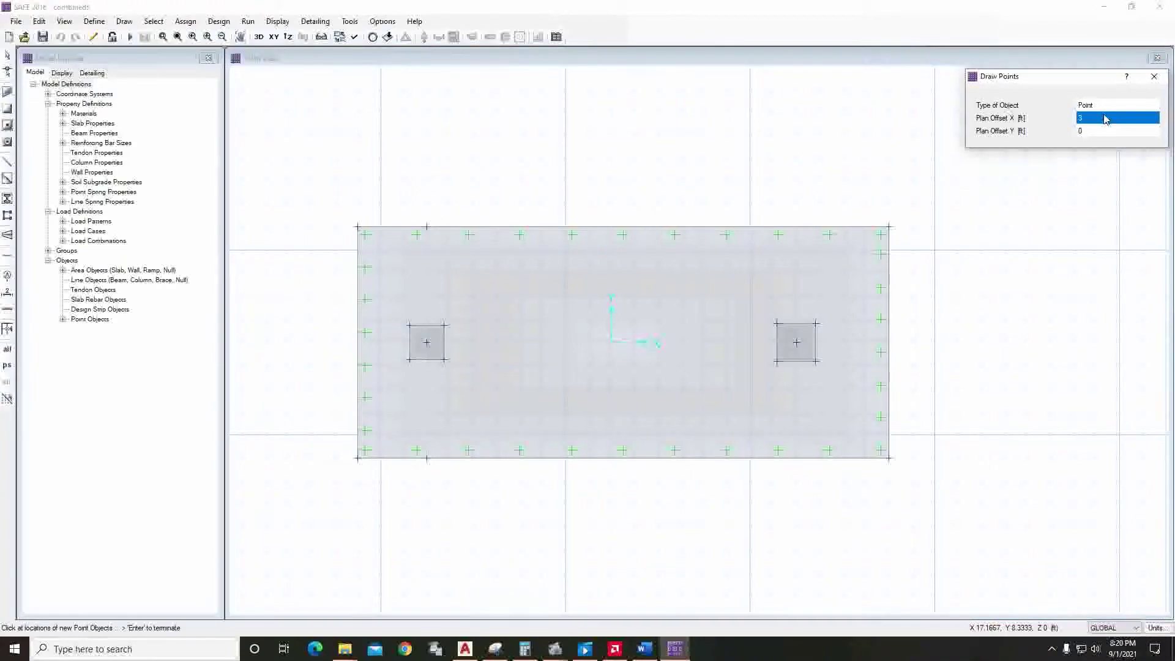
text(101)
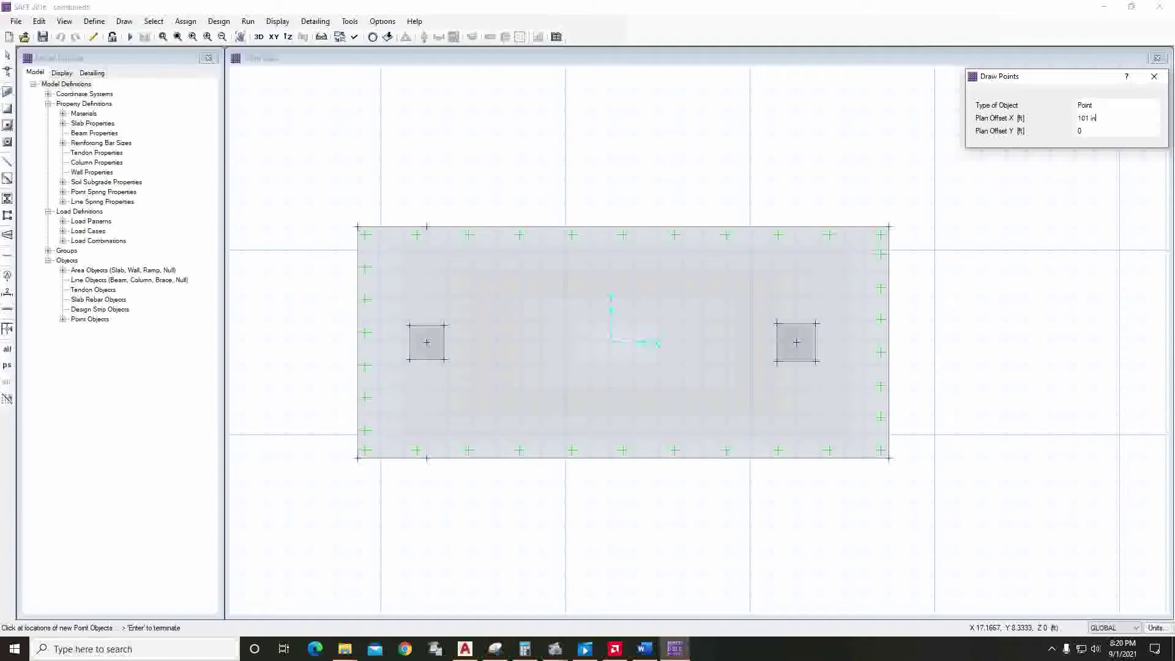
text( in)
key(Tab)
click(496, 649)
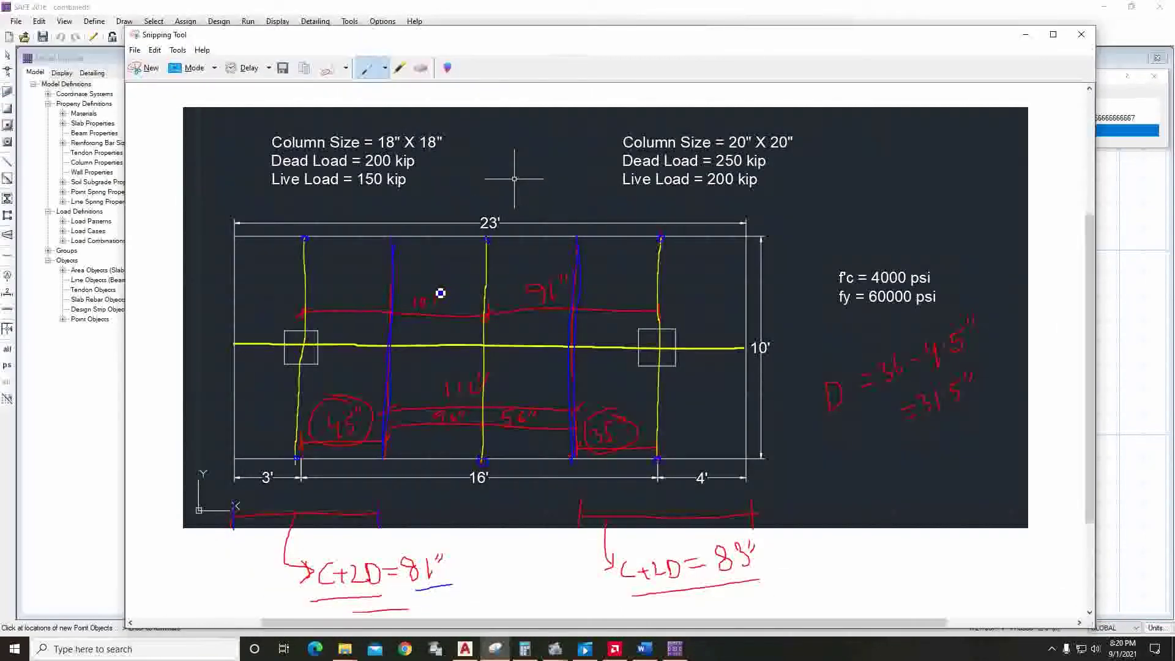
drag(301, 314, 462, 319)
click(1025, 35)
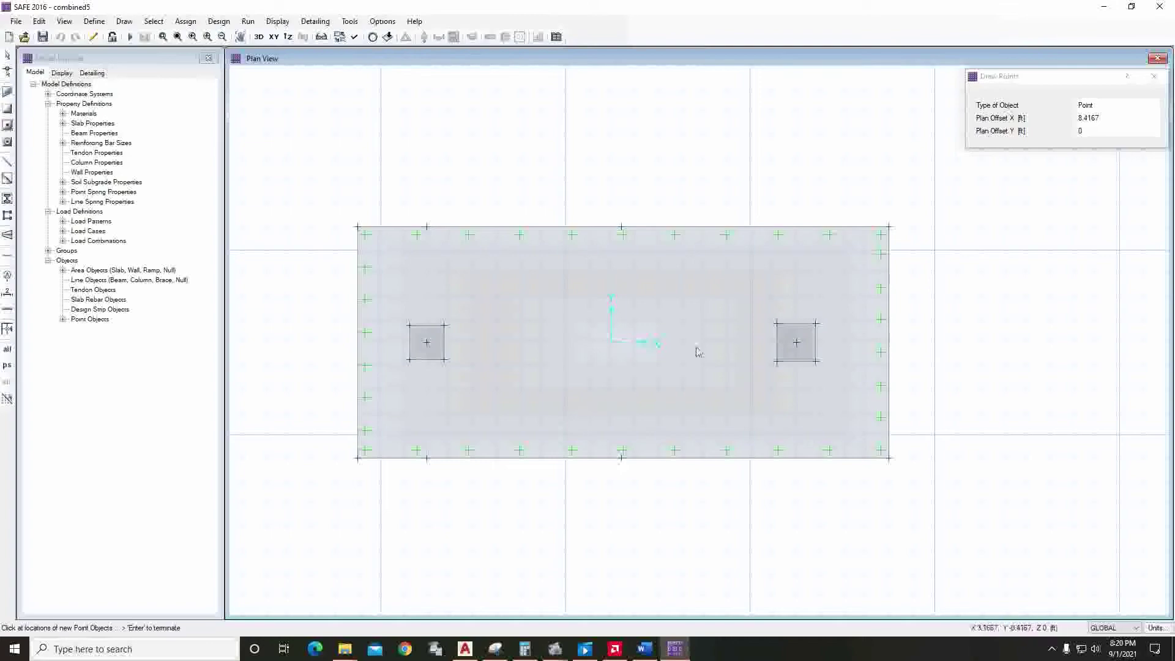
Step: Check the right column's edge distance on the sketch, and draw points offset -4 ft in X from the slab's two right corners
click(495, 649)
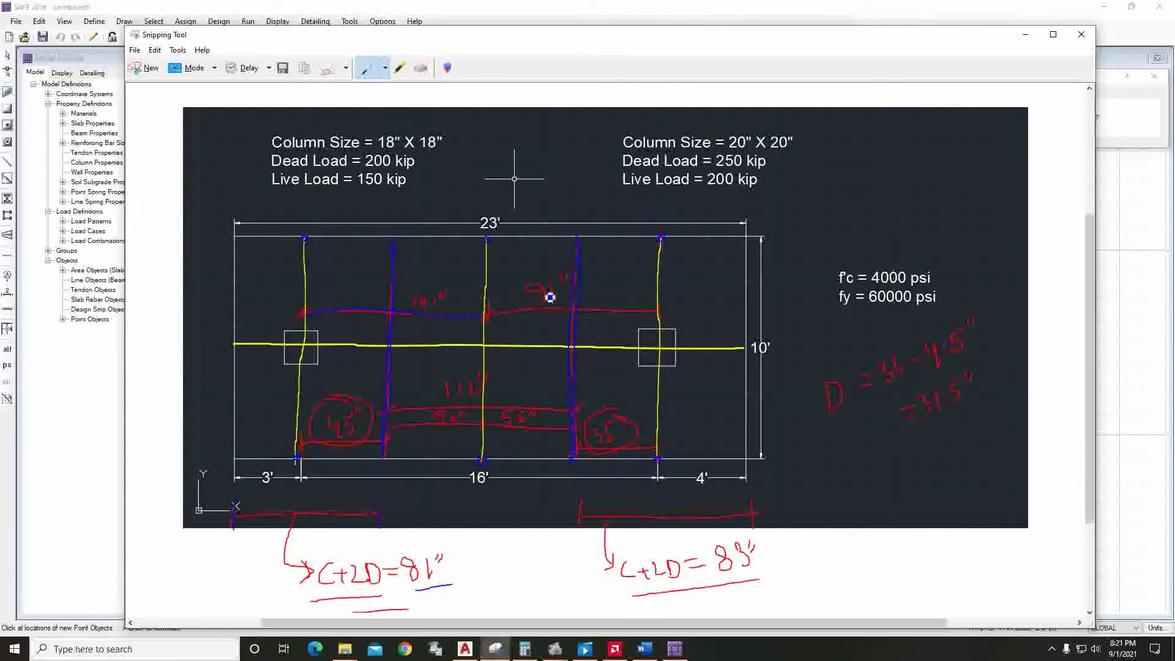
drag(504, 317, 650, 312)
drag(669, 492, 687, 493)
click(1025, 34)
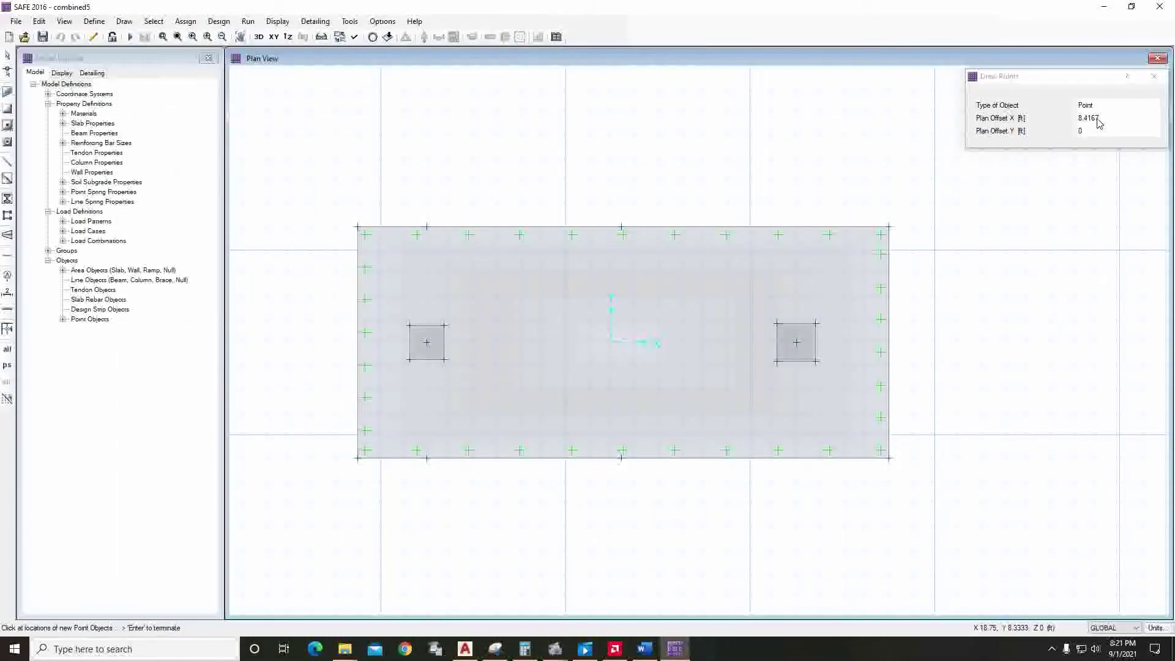
click(1099, 119)
text(4)
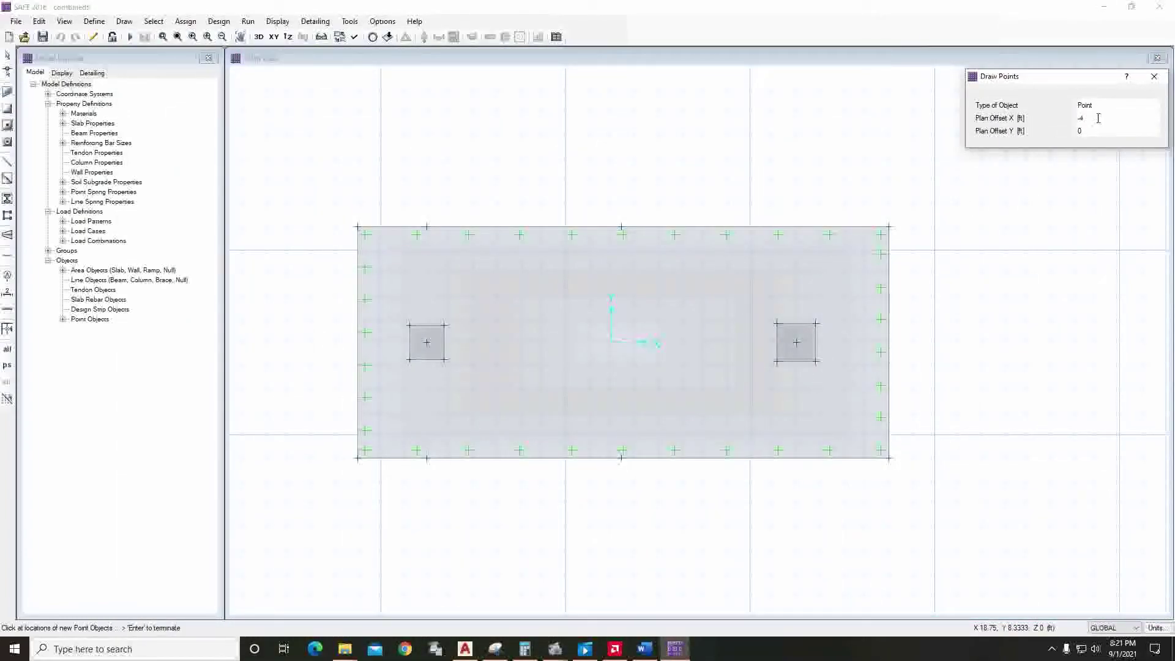
click(889, 226)
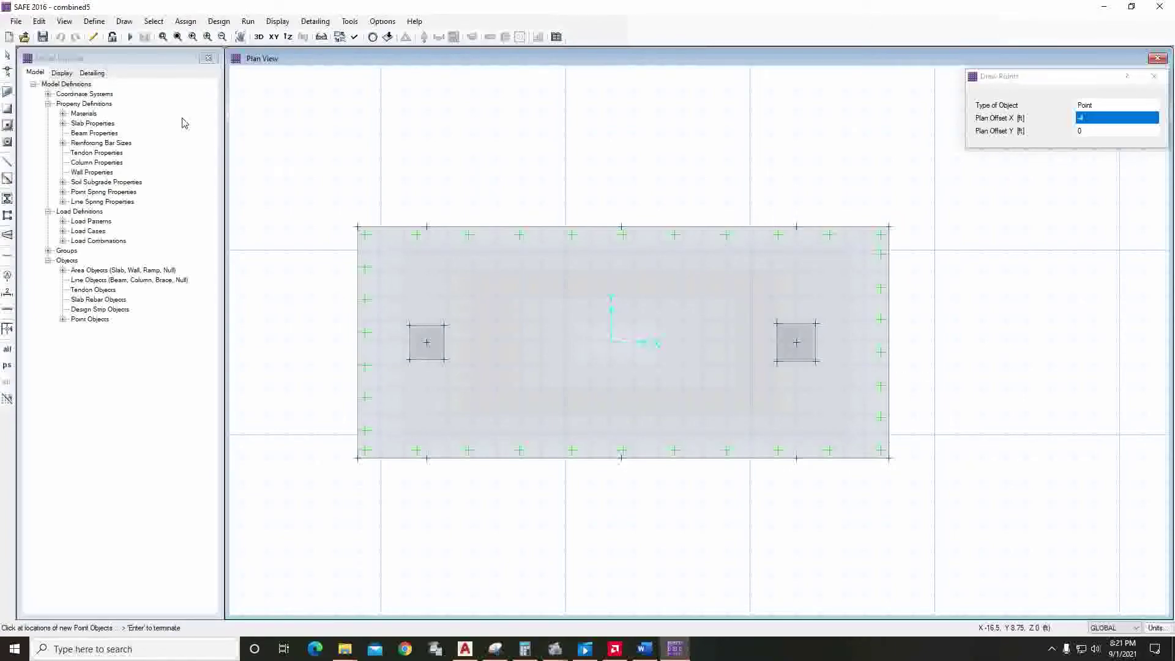
Step: Check the footing width in AutoCAD, and draw a layer A column strip along the slab's horizontal centreline with all start and end widths 5 ft
click(124, 22)
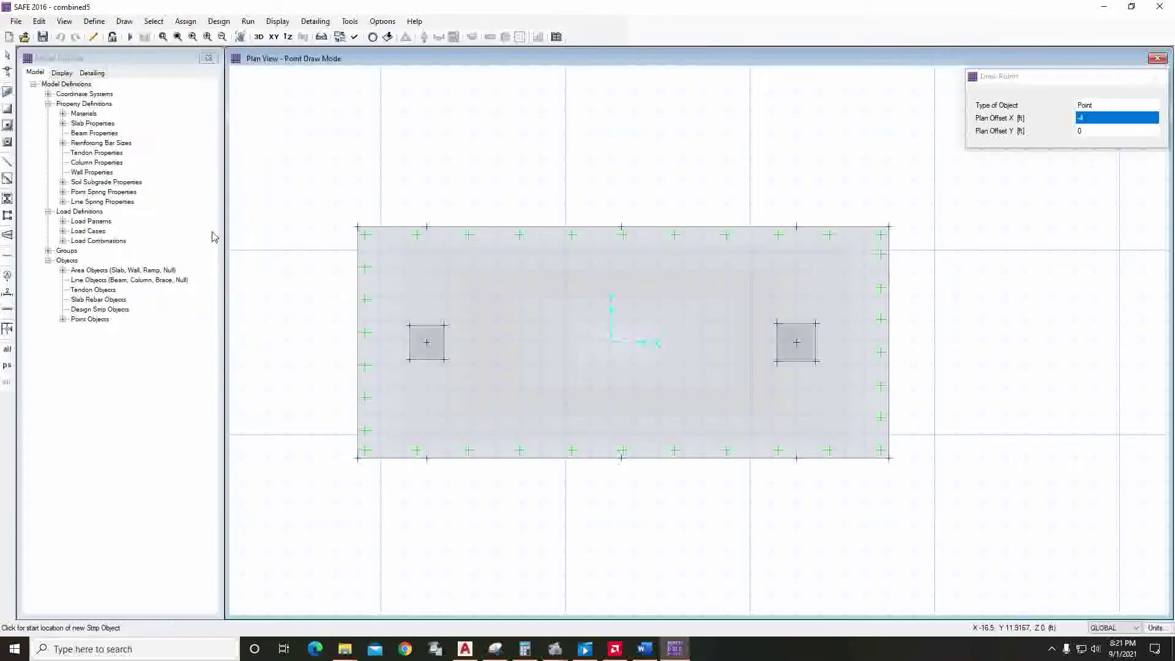
click(215, 230)
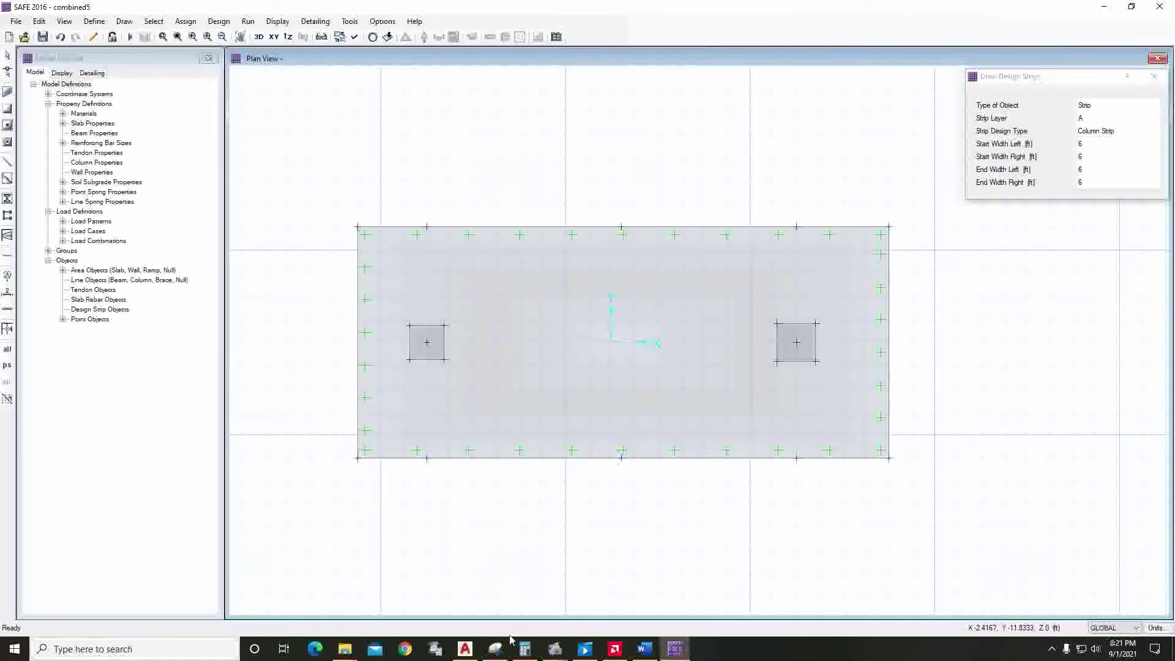
click(466, 649)
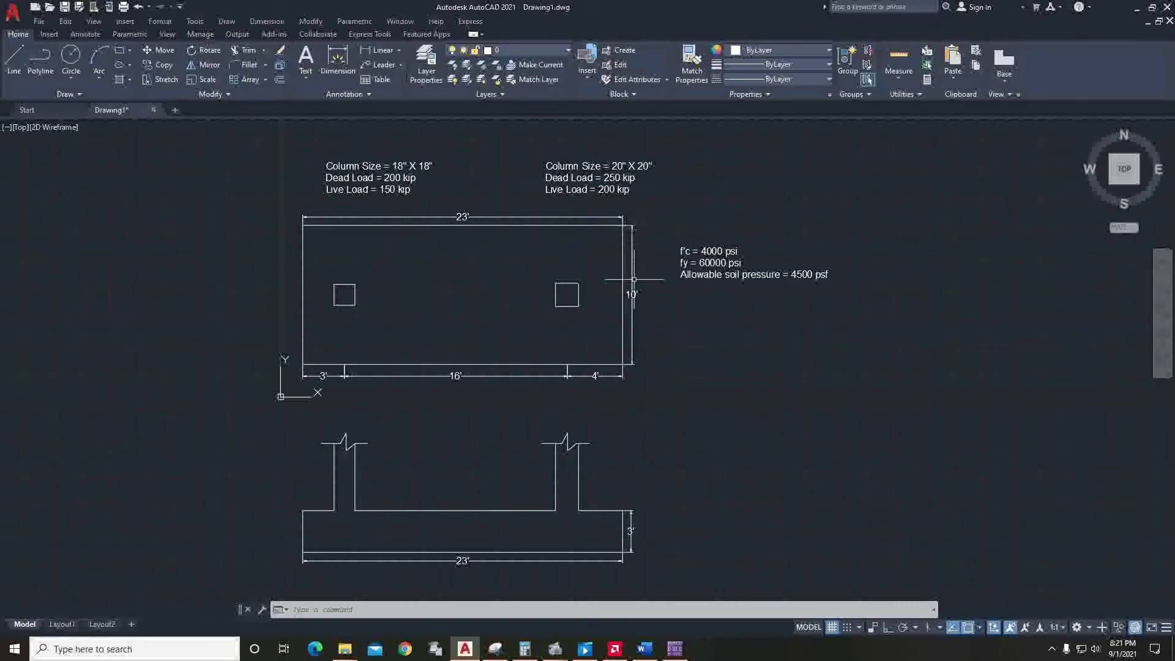
click(1136, 7)
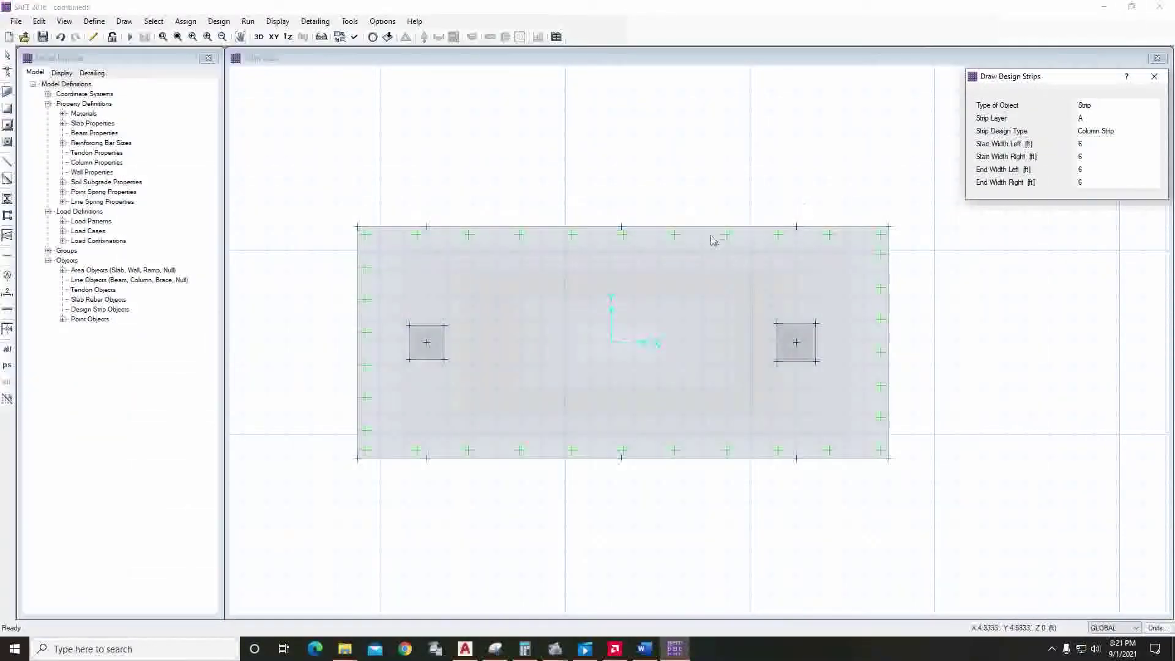
click(1106, 146)
text(5)
key(Tab)
text(5)
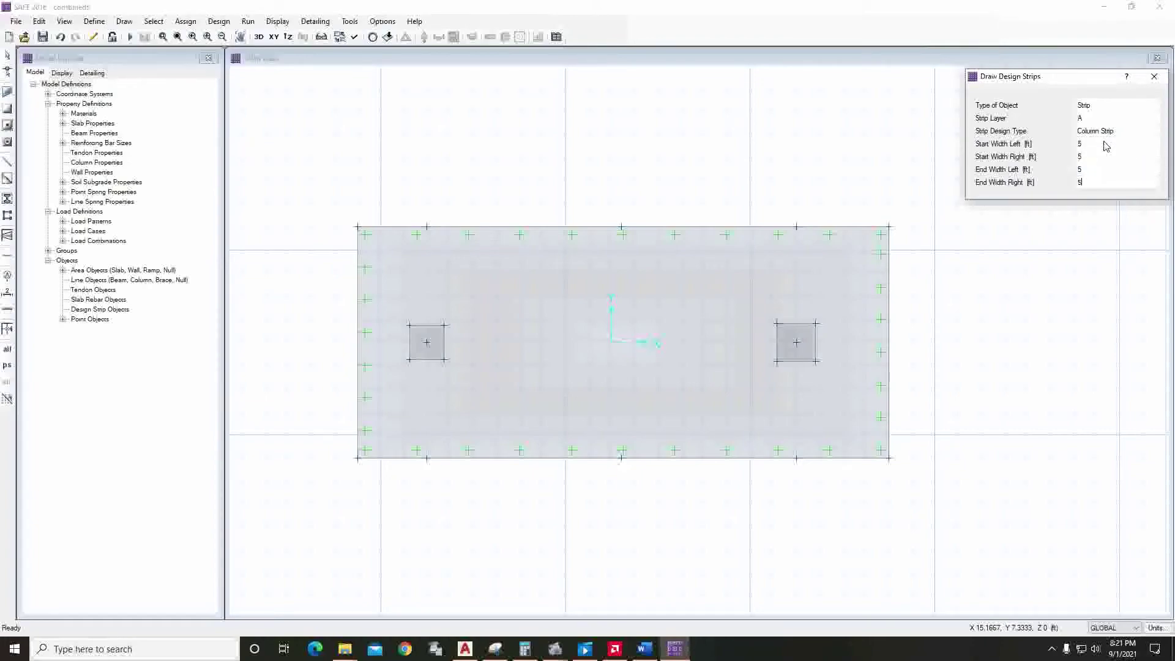
click(357, 332)
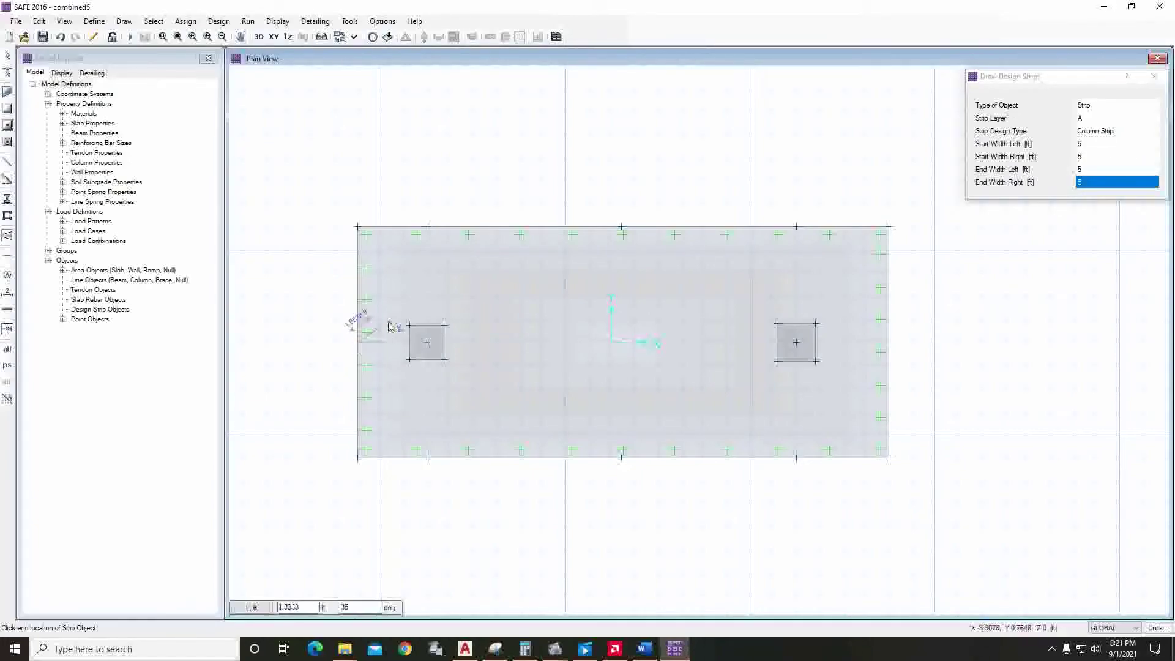
click(889, 341)
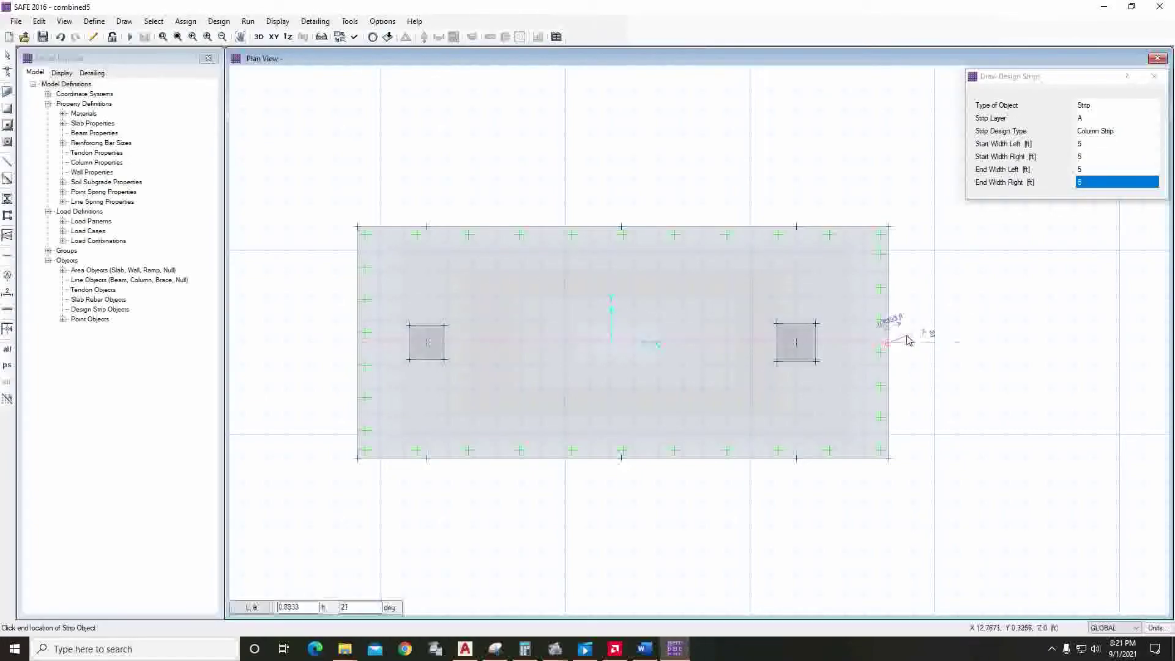
key(Return)
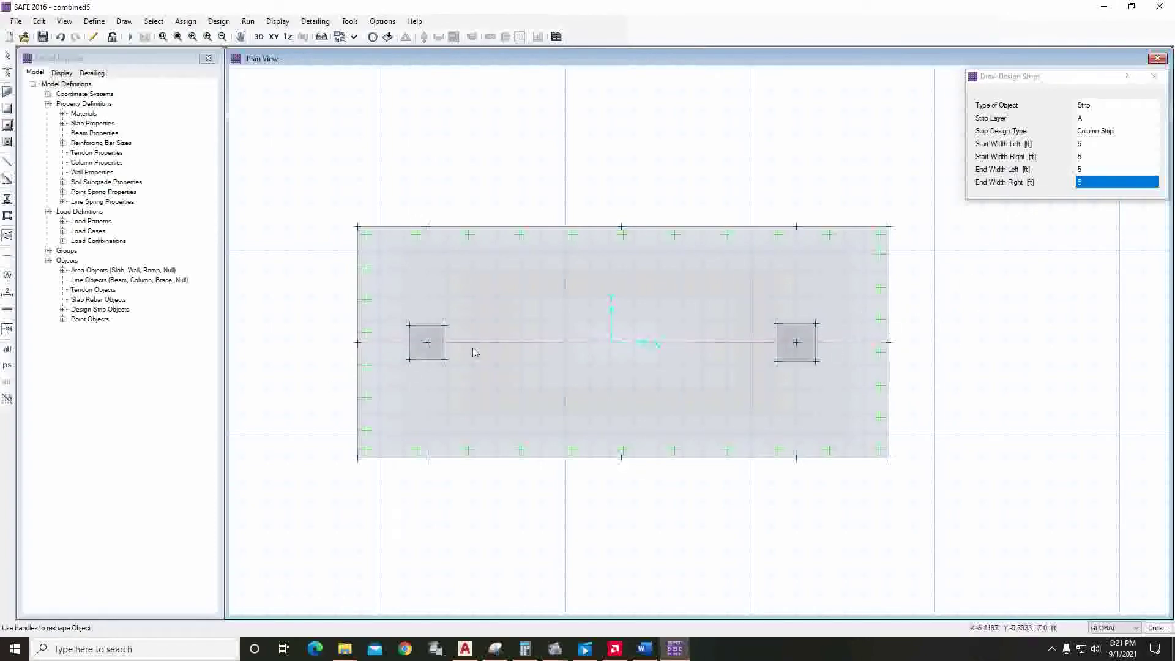
Step: Switch the strip layer to B and check the left column's strip widths on the Snipping Tool sketch
click(1096, 118)
click(1095, 118)
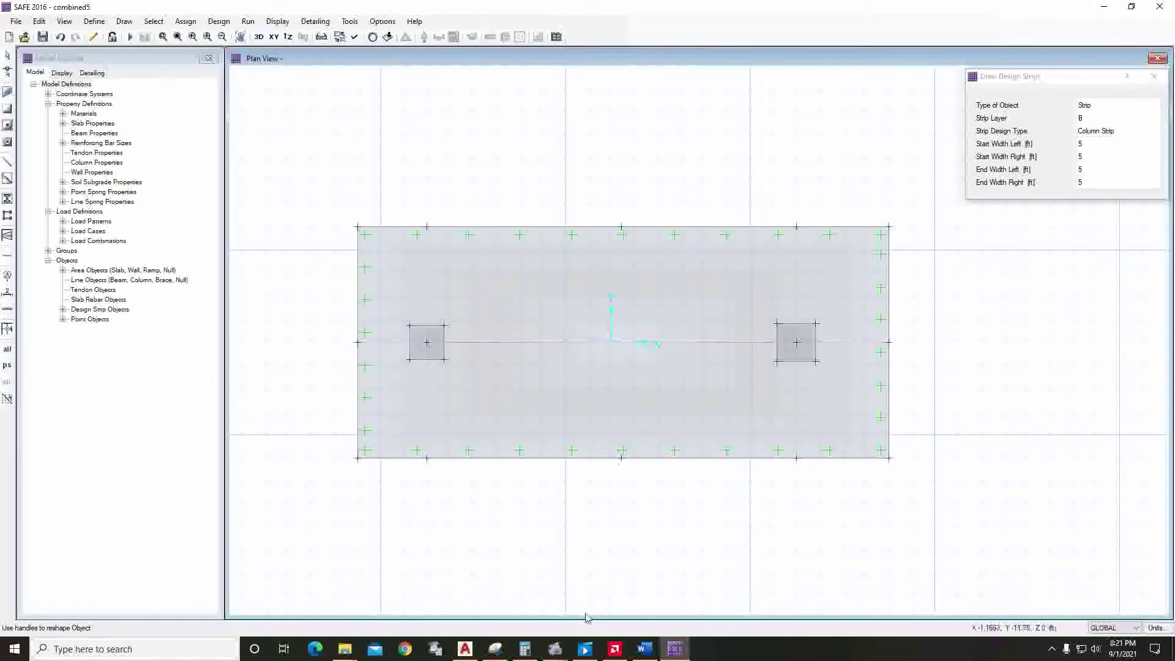
click(495, 649)
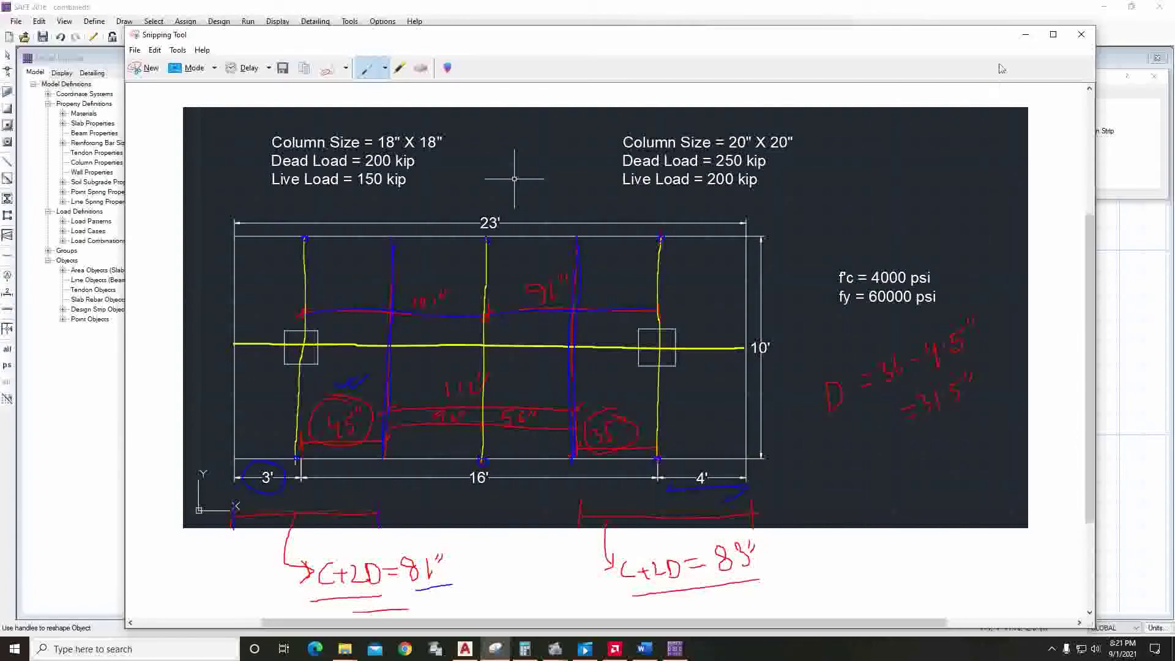
click(1026, 34)
Step: Set the new layer B strip's start and end widths to 3 ft left and 45 in right
click(1081, 144)
text(3)
key(Return)
text(4)
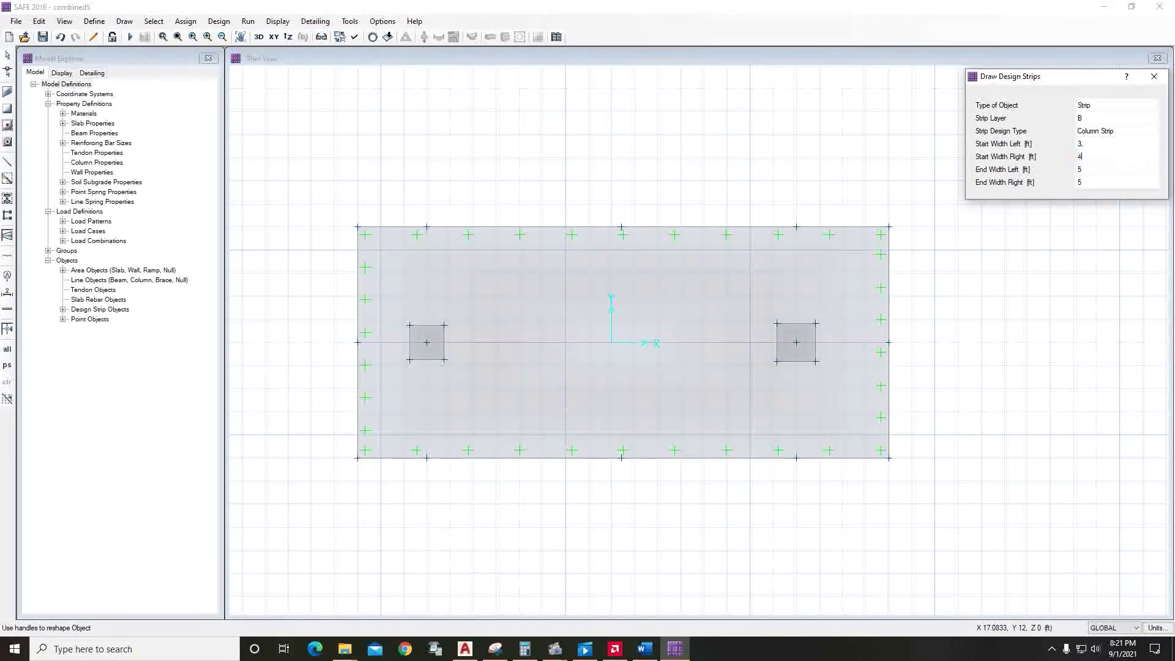
text(5 in)
key(Return)
text(3)
key(Return)
text(45 in)
key(Return)
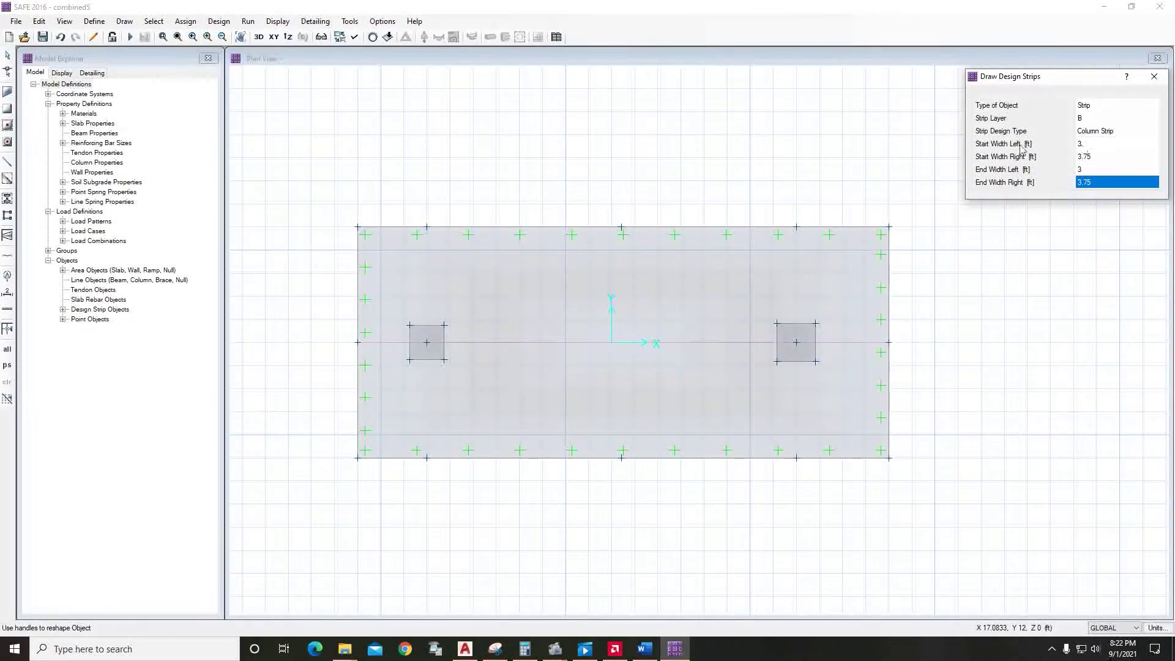
Step: Draw the layer B column strip through the left column between the slab's long edges, and turn on the display of strip widths
click(427, 458)
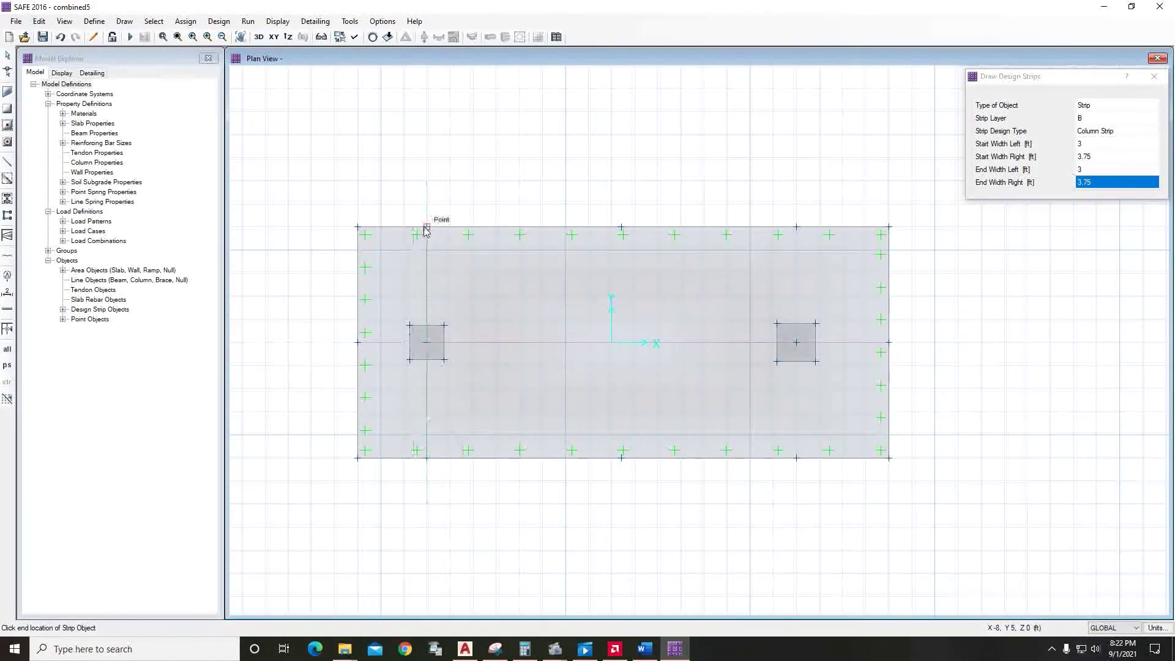
key(Escape)
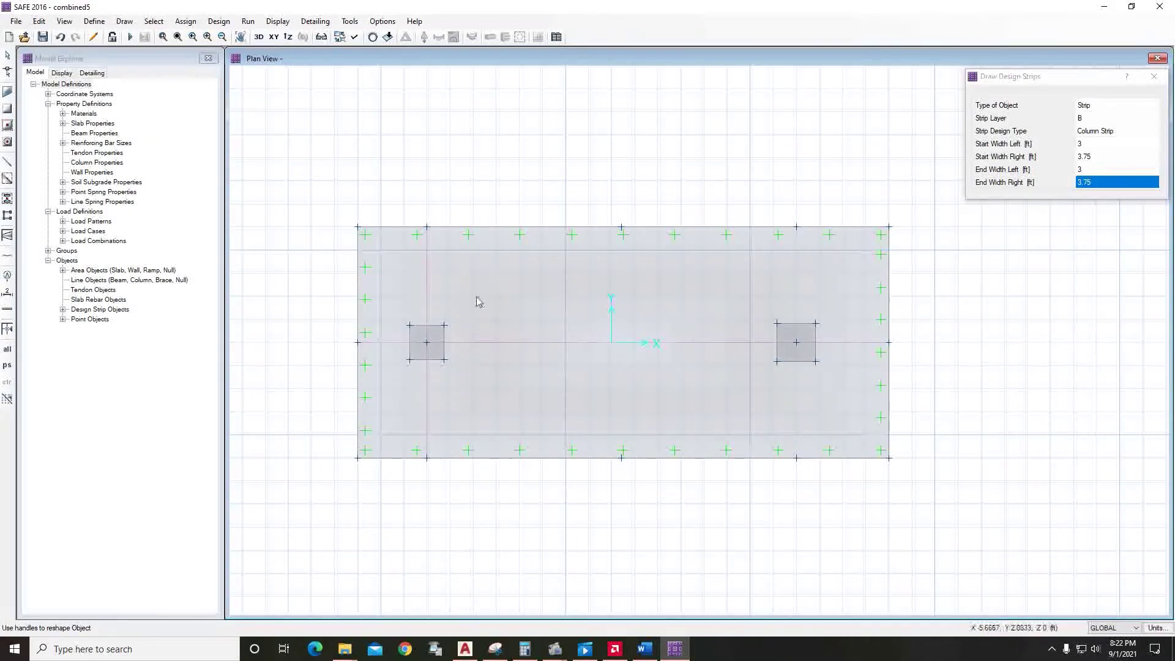
click(355, 38)
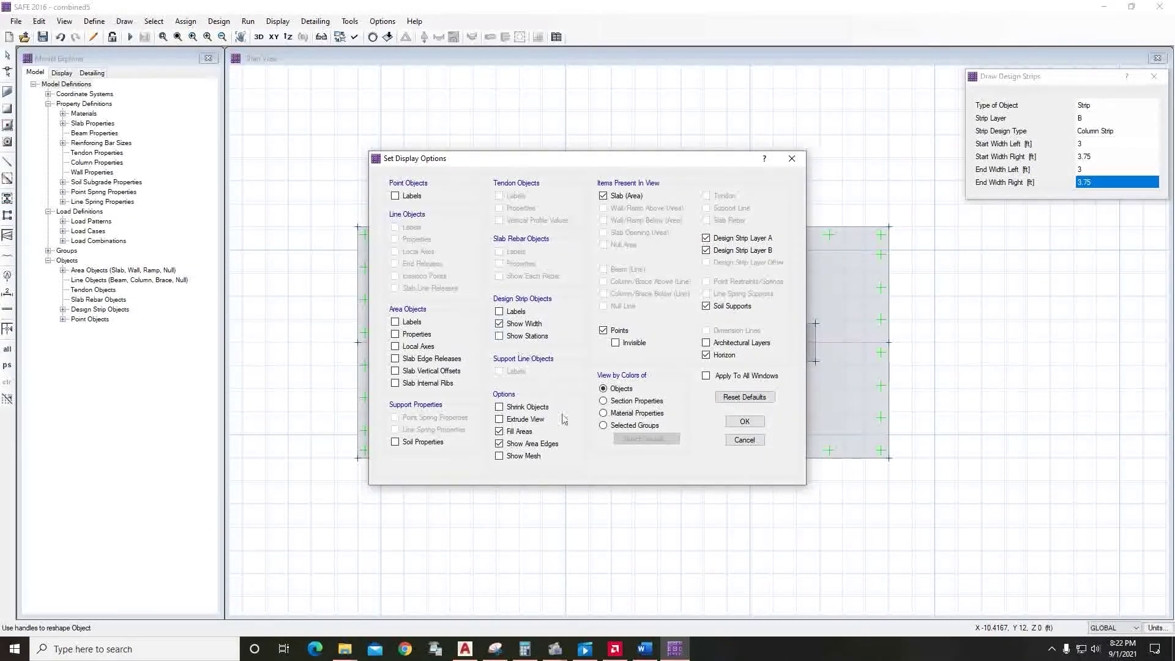
click(745, 421)
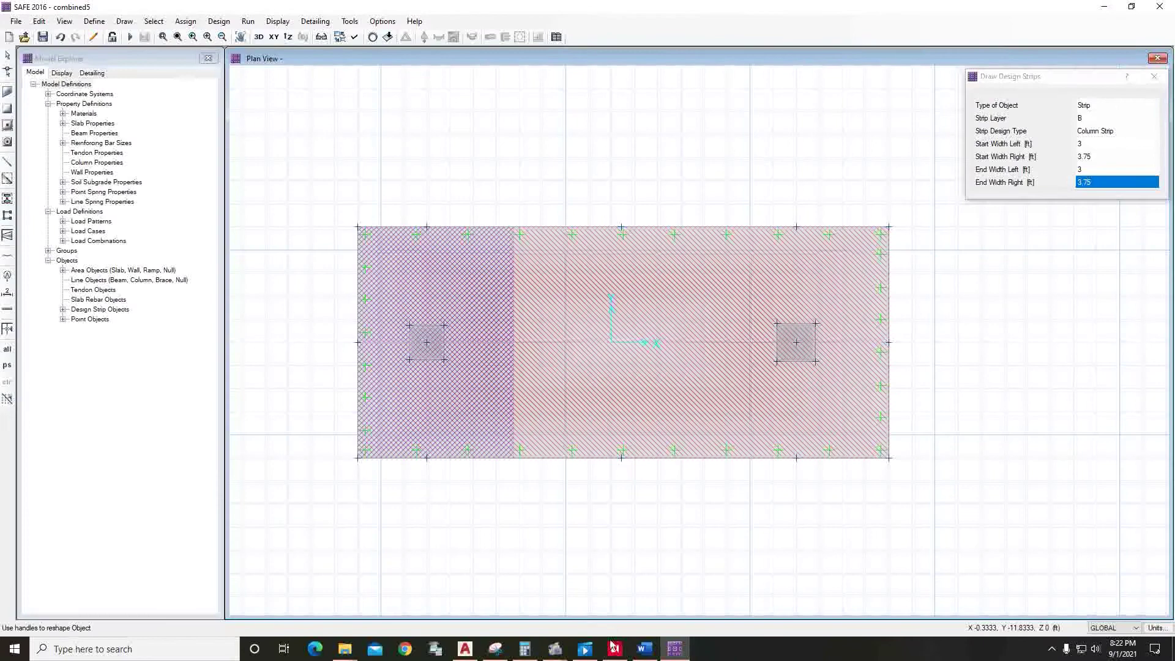
Step: Check the right column's strip widths on the Snipping Tool sketch, and set start and end widths to 35 in left and 4 ft right
click(495, 648)
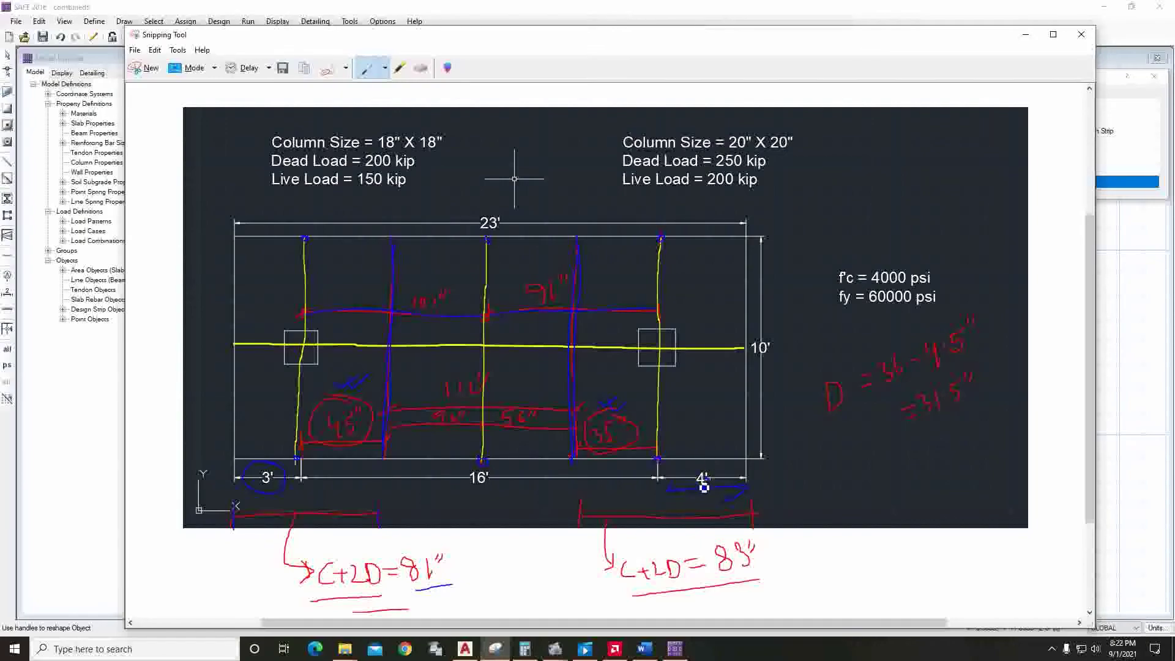
click(1025, 35)
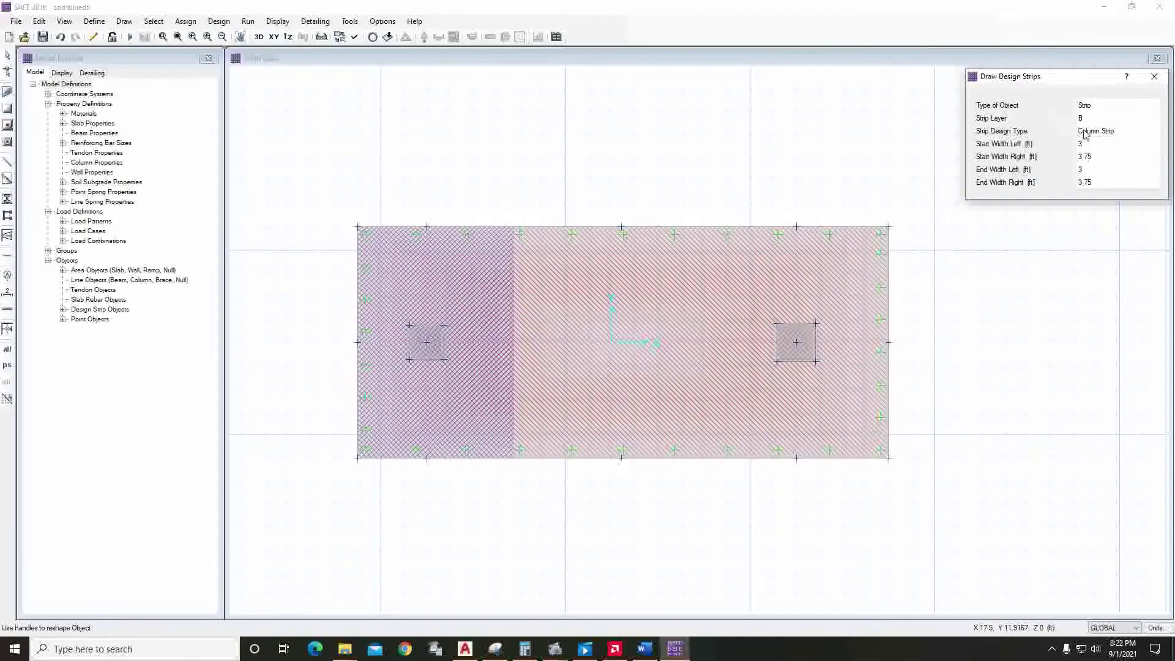
click(1089, 146)
text(35 )
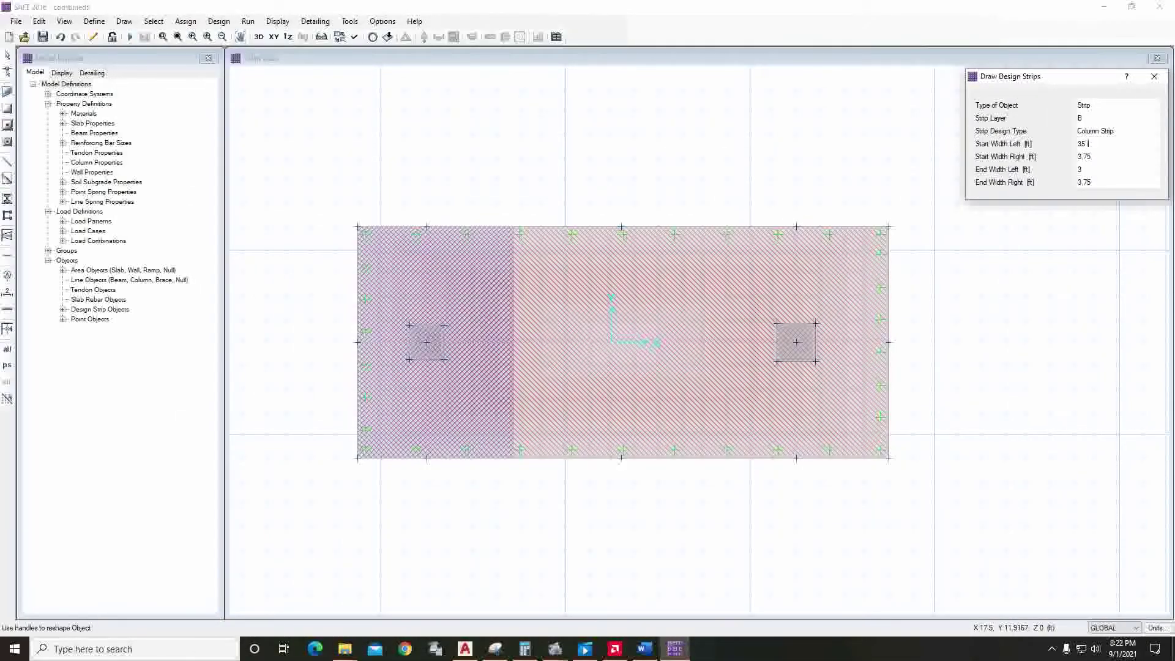
text(in)
key(Tab)
text(4)
key(Tab)
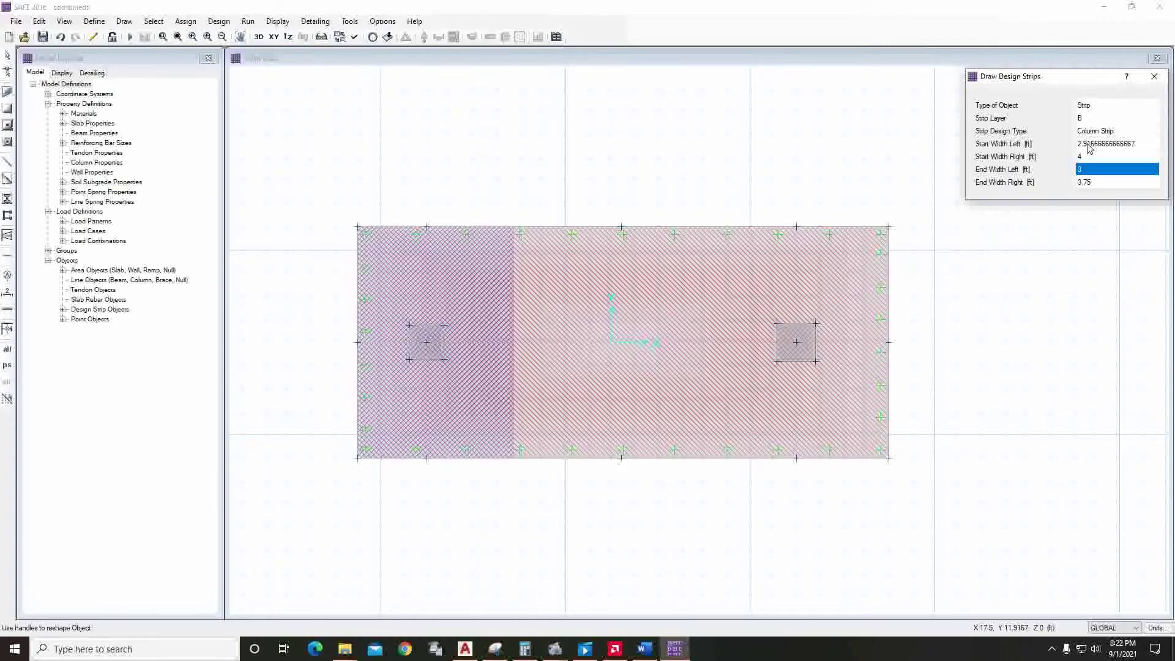
text(35 in)
key(Tab)
text(4)
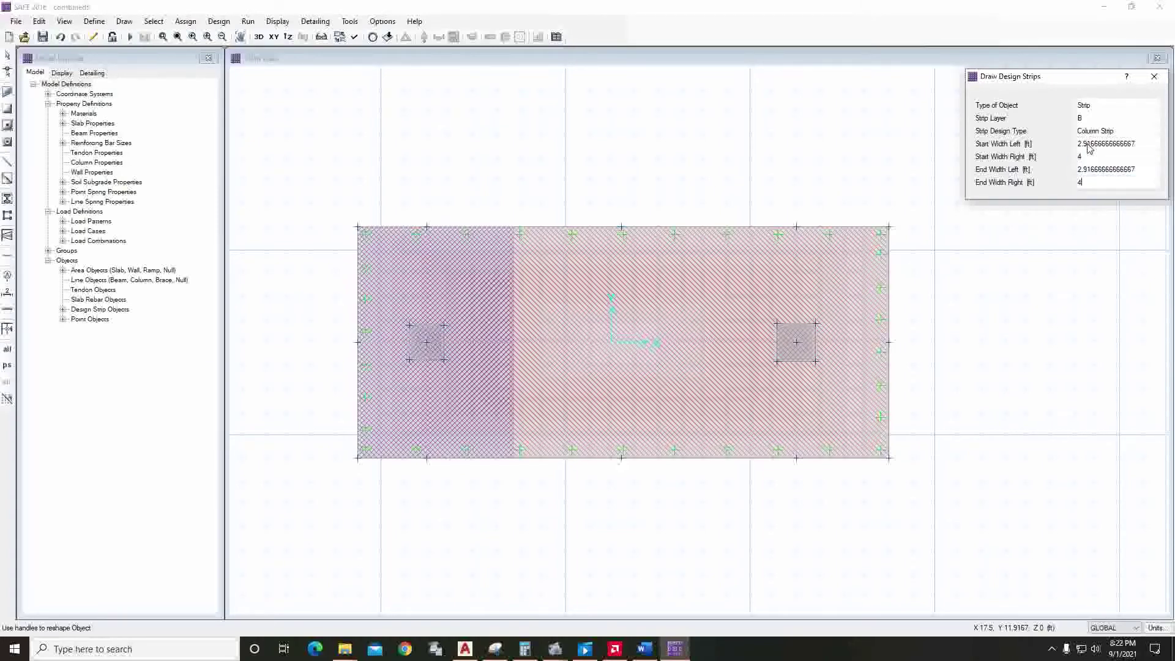
key(Return)
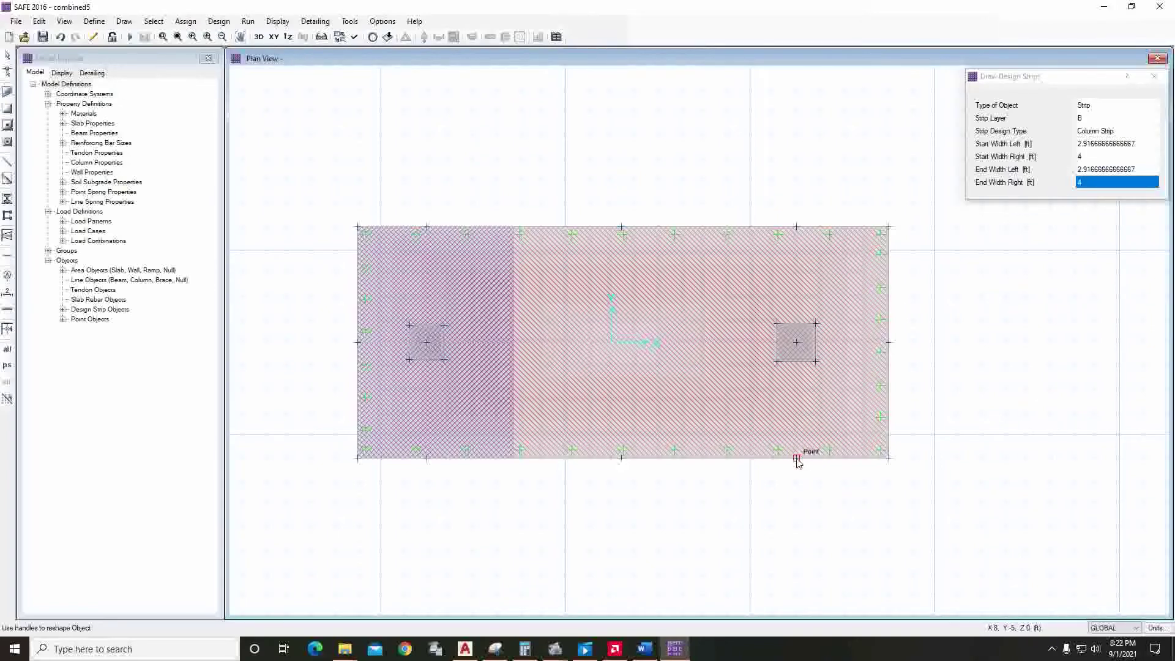
Step: Draw the layer B column strip through the right column, from the lower slab edge point to the upper one
click(797, 459)
click(796, 226)
key(Return)
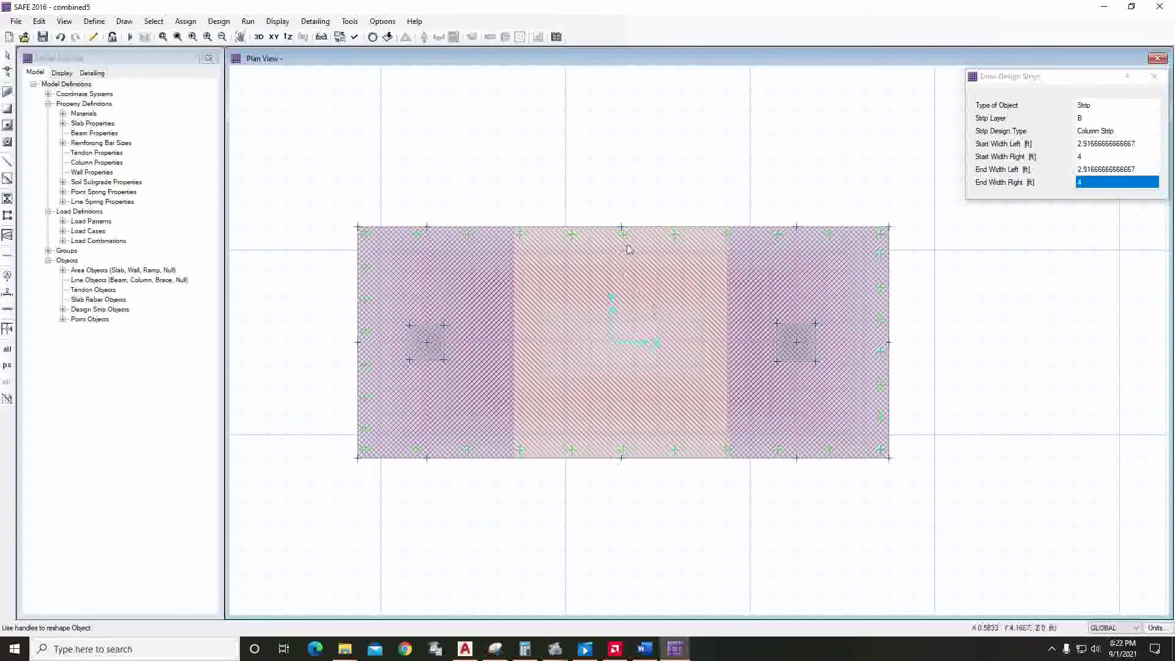
Step: Change the strip design type to Middle Strip and check the middle strip's half widths on the Snipping Tool sketch
click(1107, 131)
click(1107, 131)
click(1096, 147)
click(495, 649)
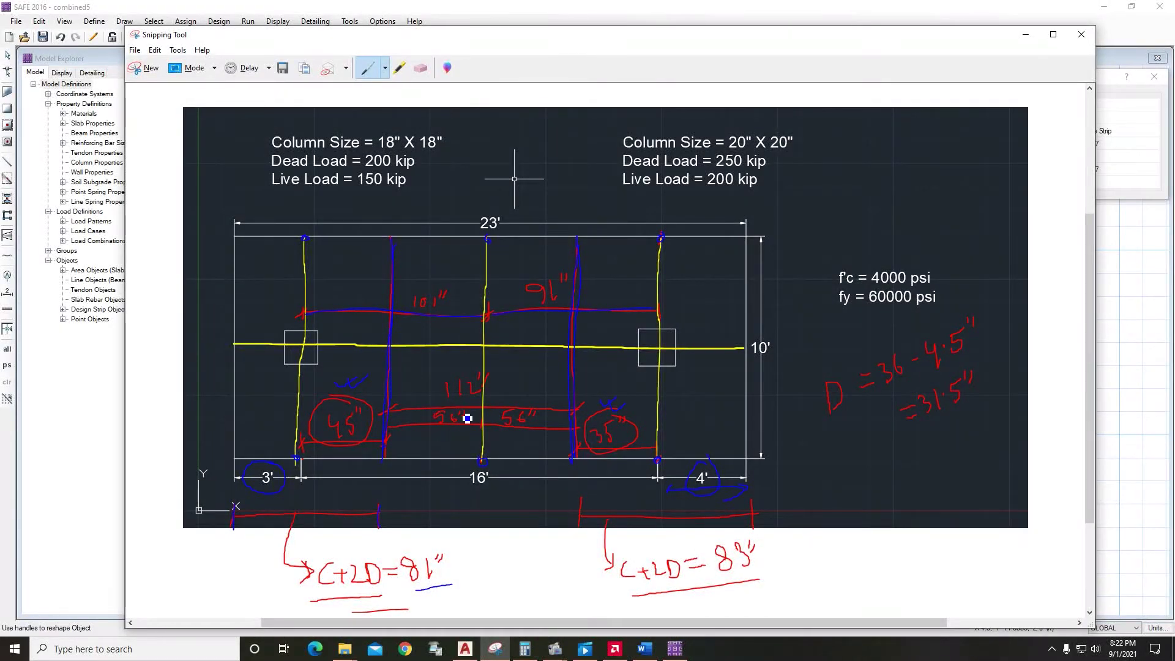
click(1026, 34)
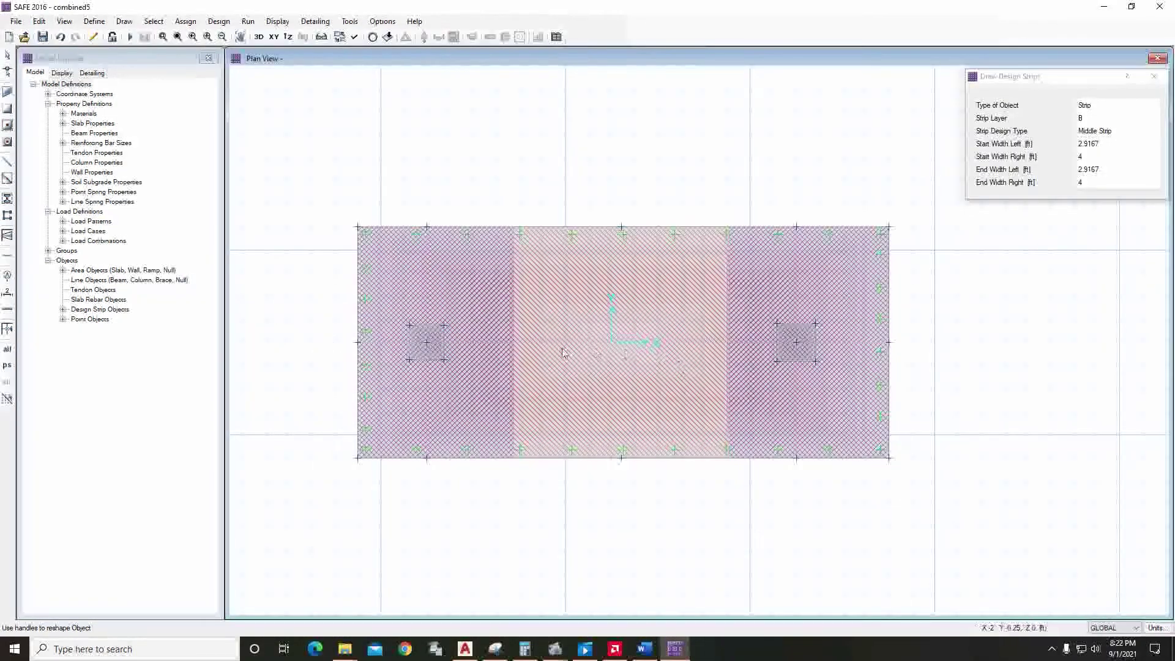
Step: Draw the layer B middle strip between the intermediate points on the long slab edges, with all four widths set to 56/12 ft
text(56/12)
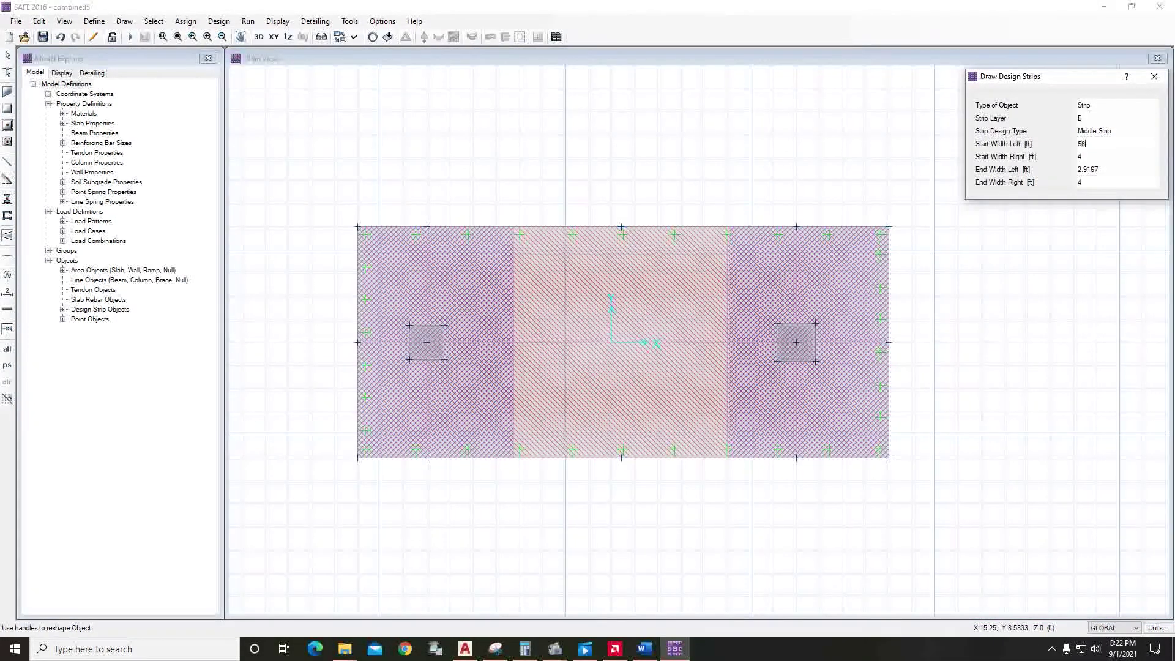
key(Tab)
text(56/12)
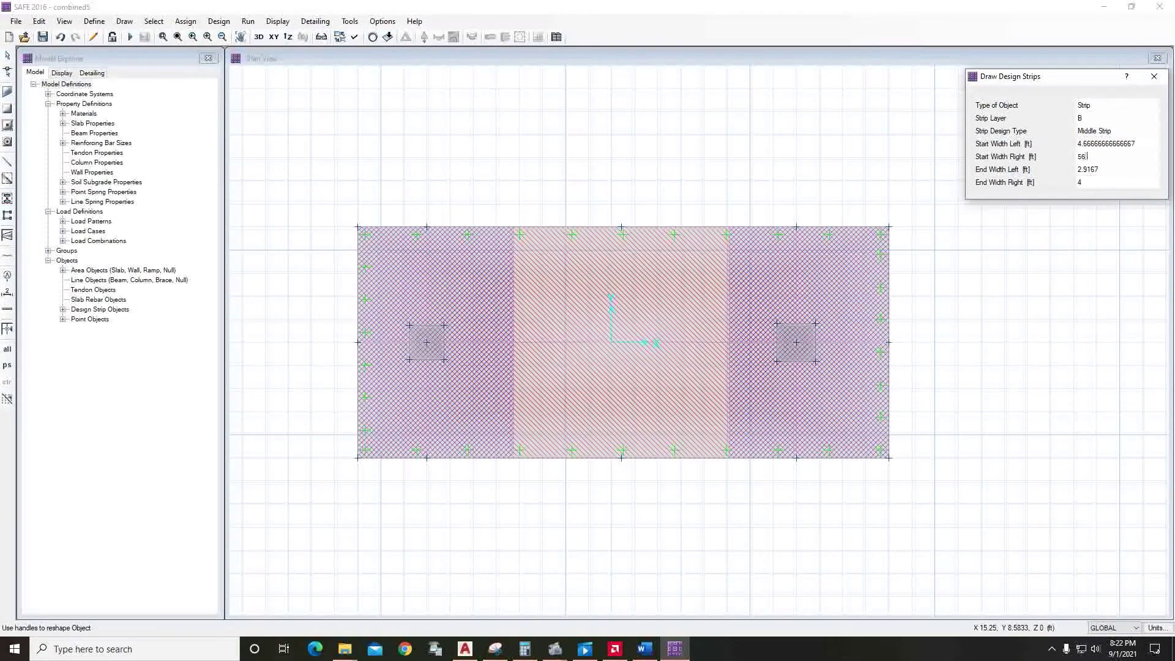
key(Tab)
text(56/12)
key(Tab)
text(56/12)
key(Return)
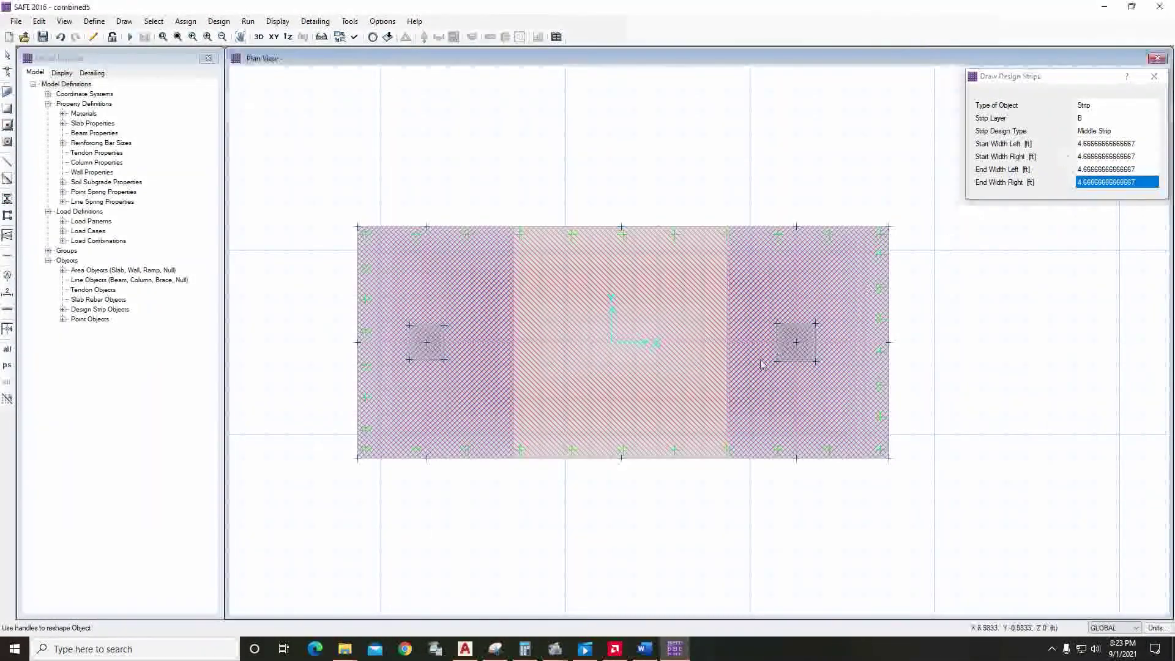
click(622, 458)
click(621, 228)
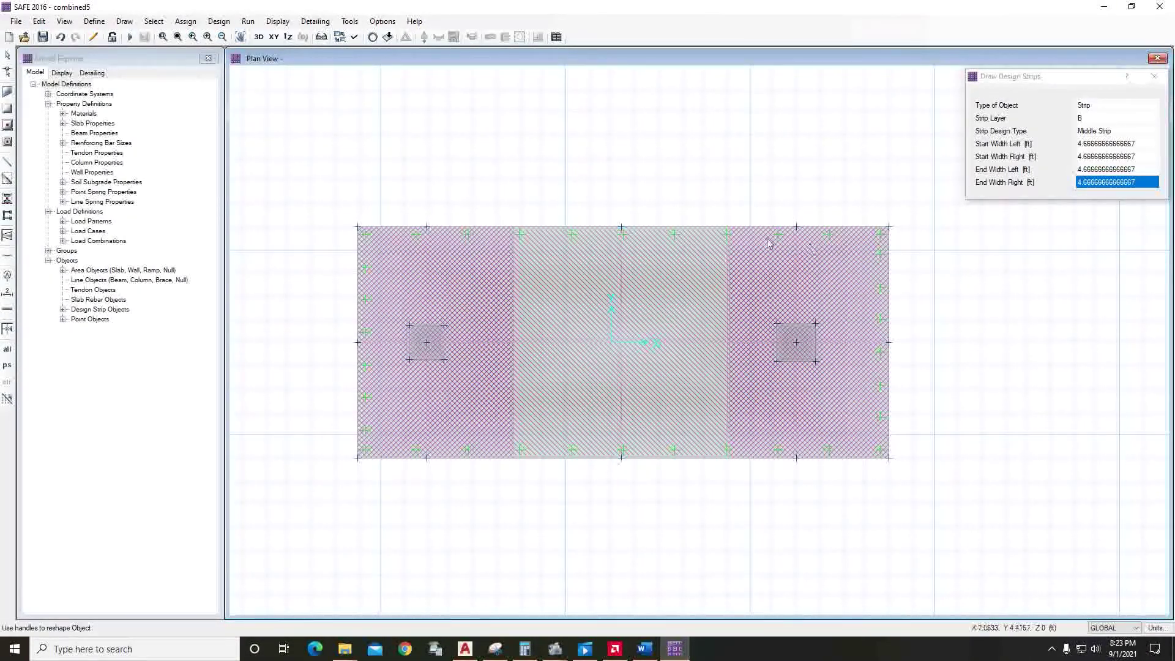
Step: End design strip drawing and run the analysis and design of the footing
click(7, 57)
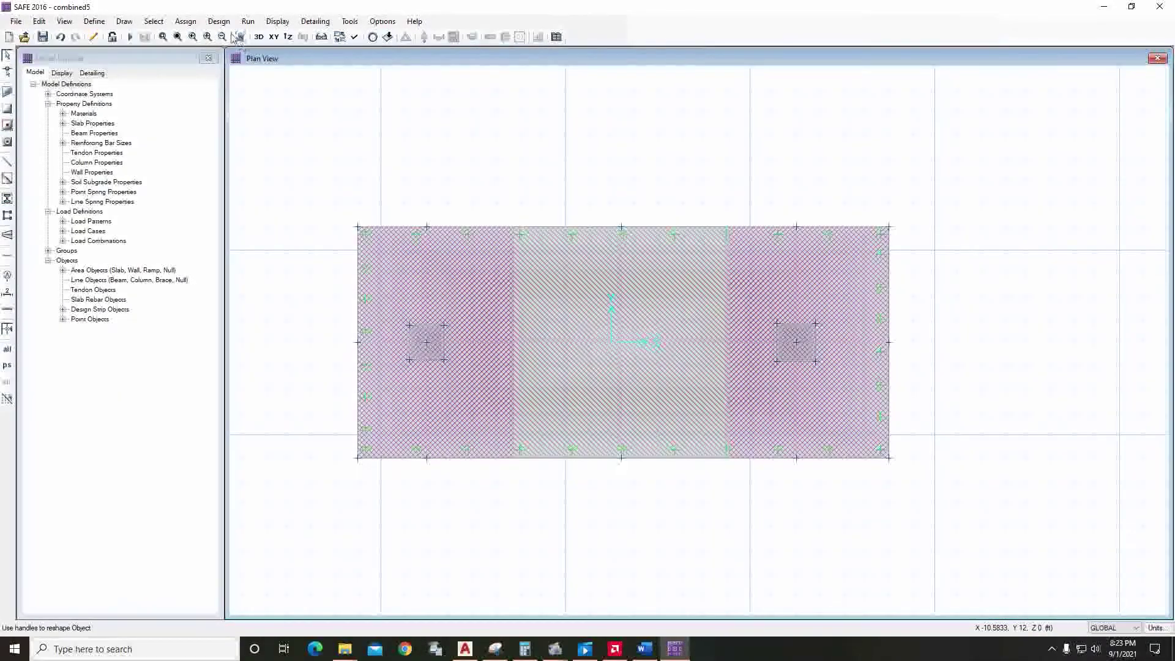
click(130, 37)
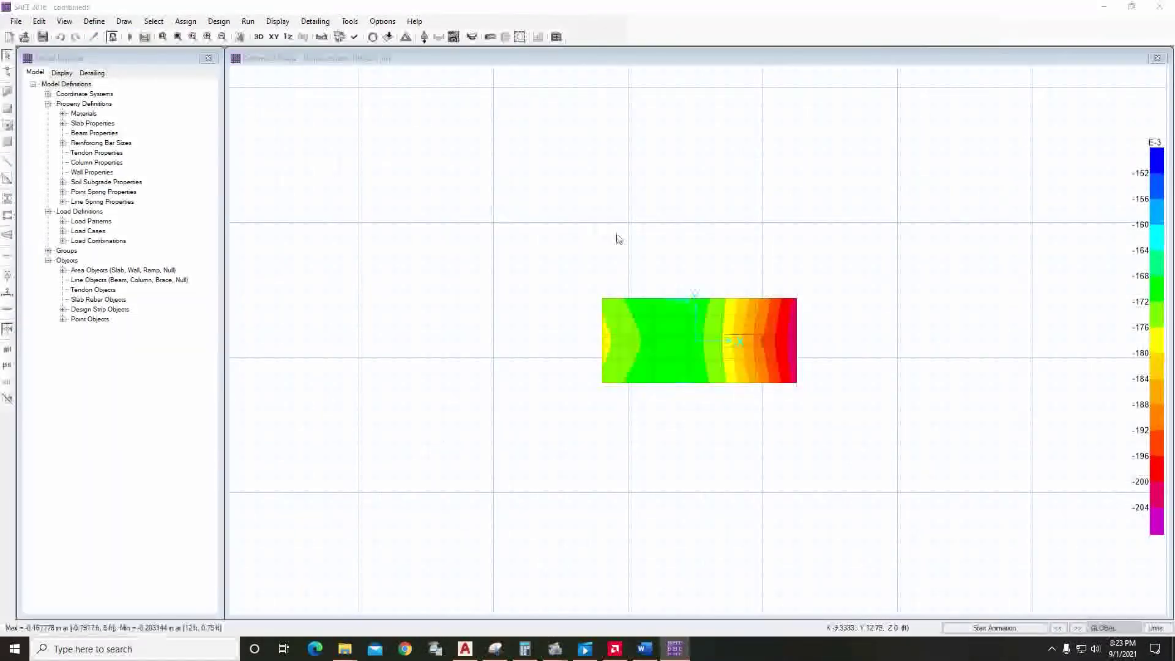
middle_drag(698, 309, 628, 313)
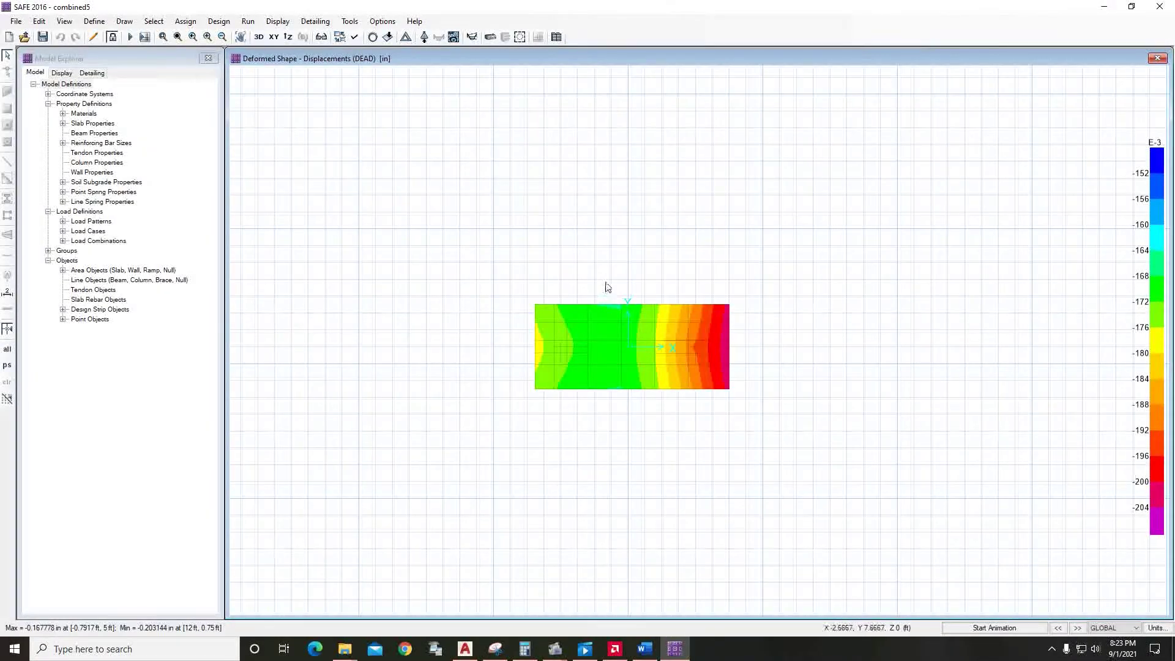
Step: Display the strip-based enveloping flexural reinforcement for layer A, and inspect the top and bottom rebar intensity along the strip
click(276, 22)
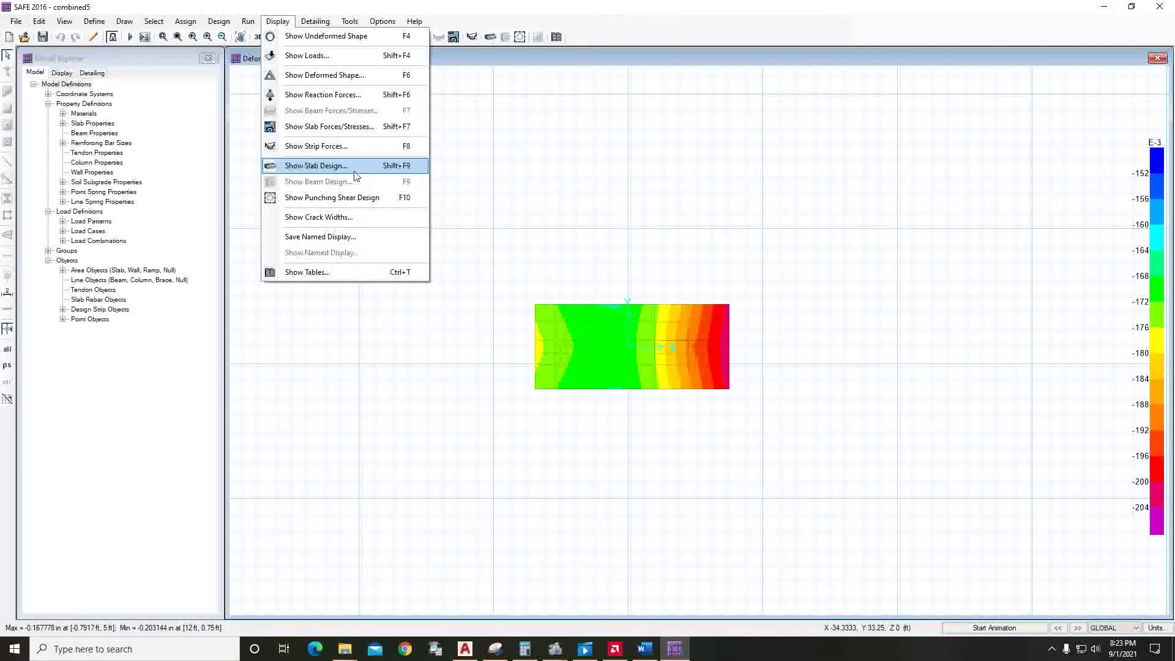
click(316, 166)
drag(520, 166, 907, 153)
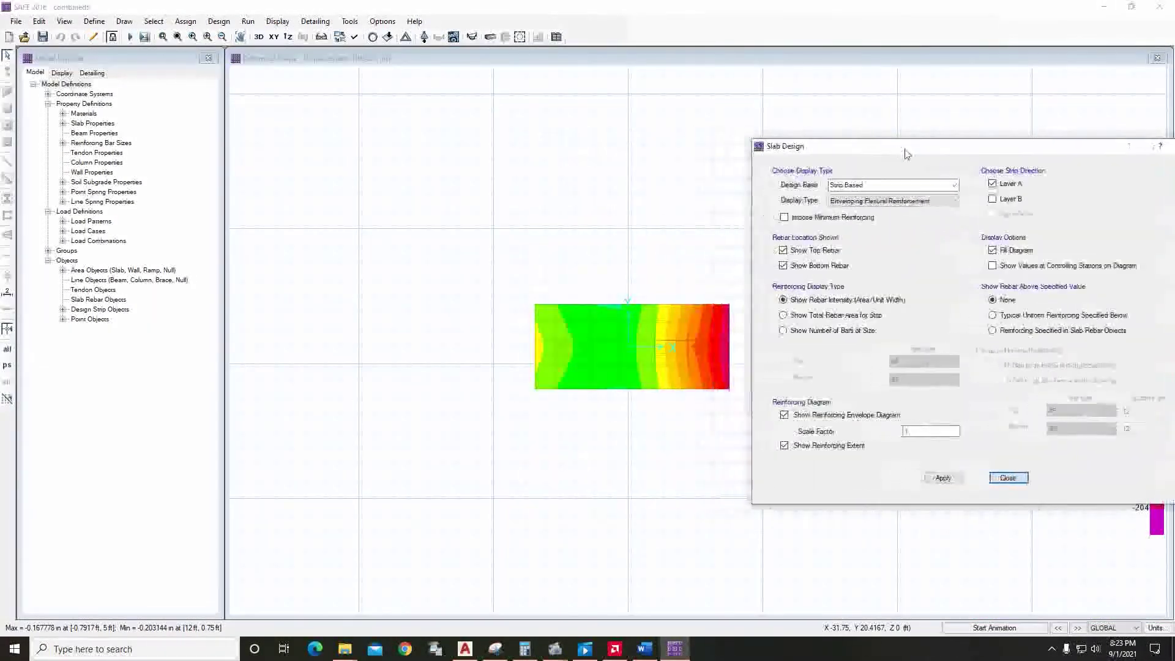
click(608, 303)
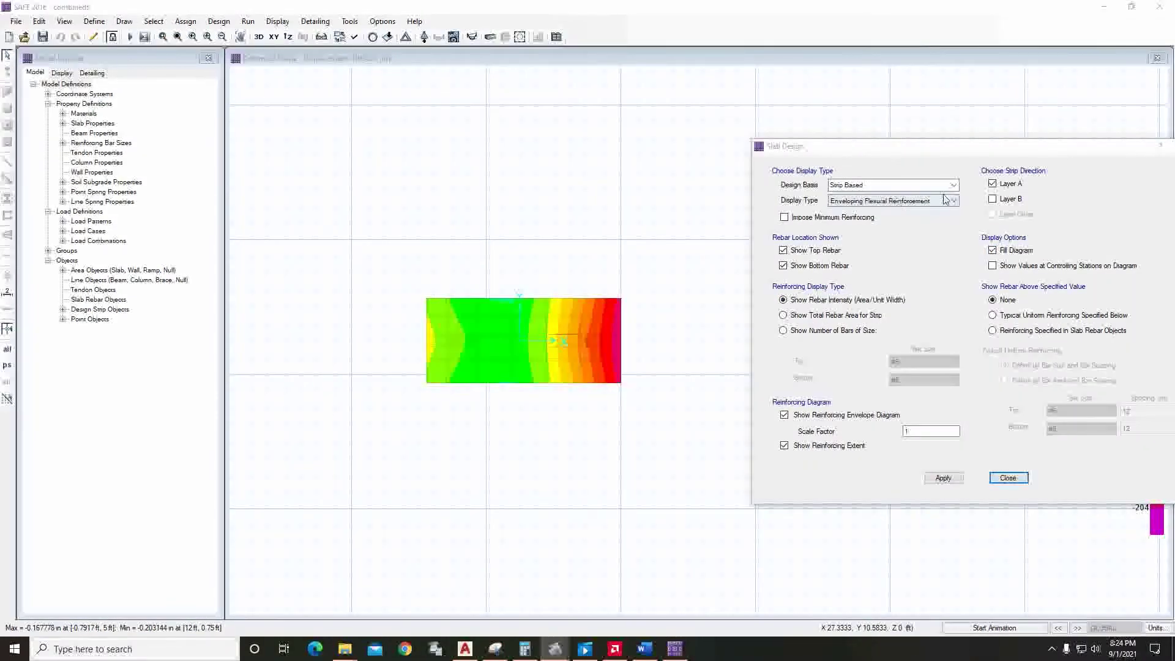
click(943, 478)
scroll(527, 368, up, 3)
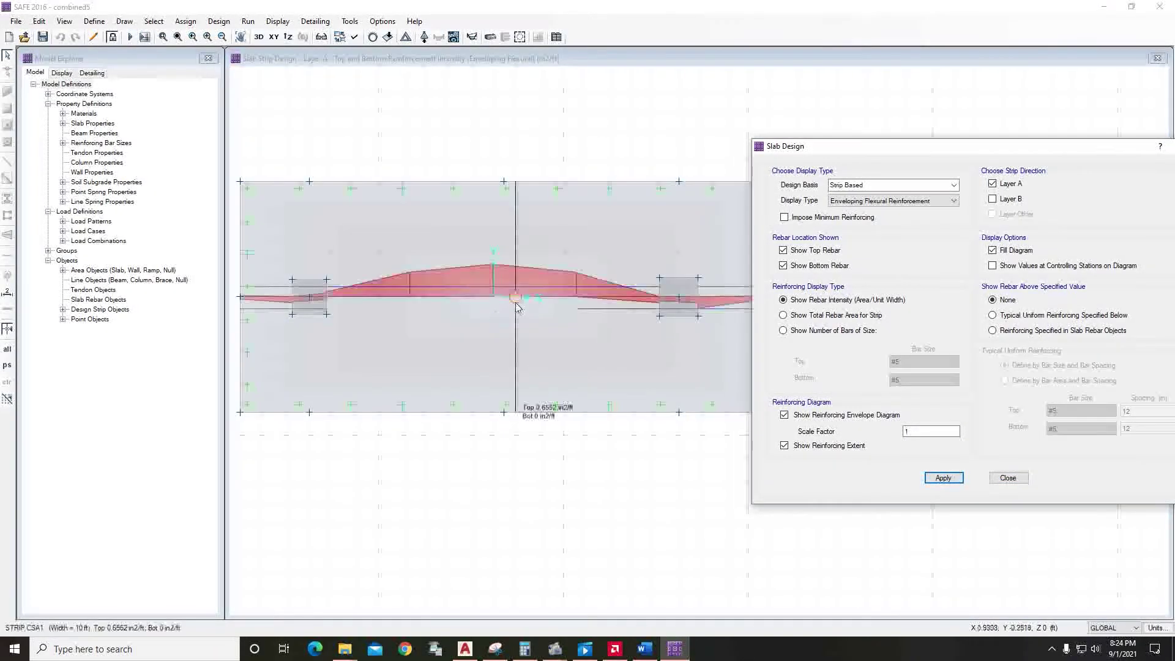
scroll(516, 307, down, 2)
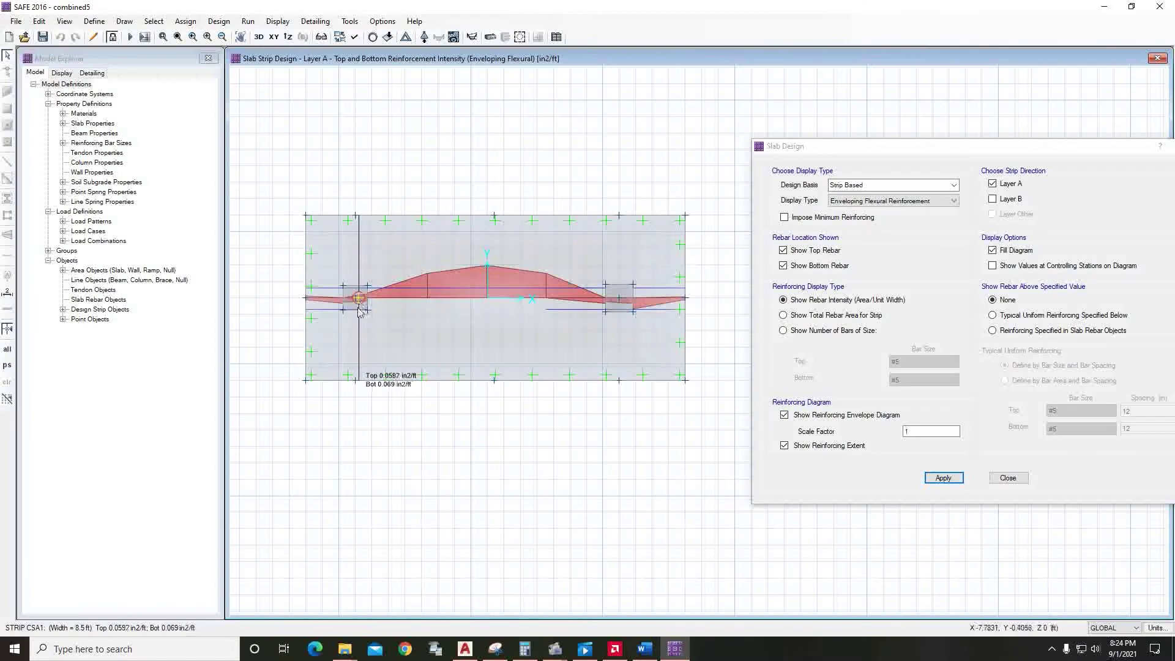